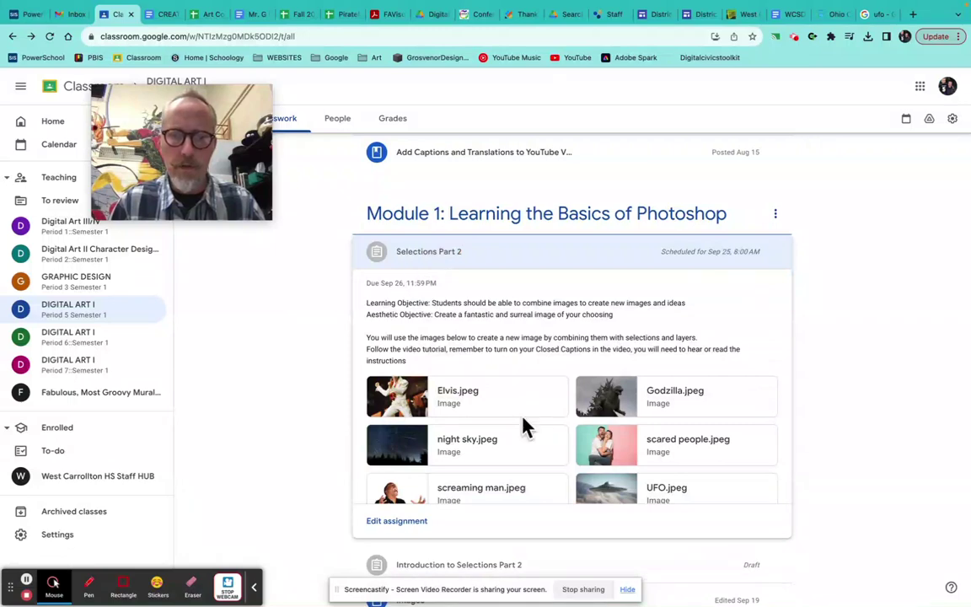
Open the Selections Part 2 assignment for editing and look through its attached images
{"action": "left_click", "coordinate": [421, 521]}
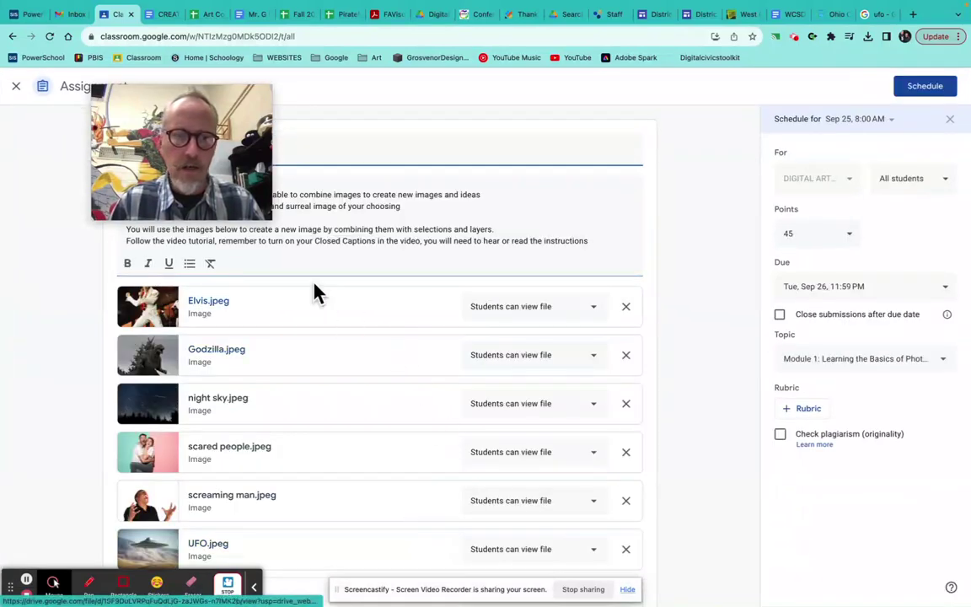
{"action": "scroll", "coordinate": [363, 303], "scroll_direction": "down", "scroll_amount": 3}
{"action": "scroll", "coordinate": [364, 304], "scroll_direction": "up", "scroll_amount": 4}
{"action": "scroll", "coordinate": [364, 303], "scroll_direction": "down", "scroll_amount": 4}
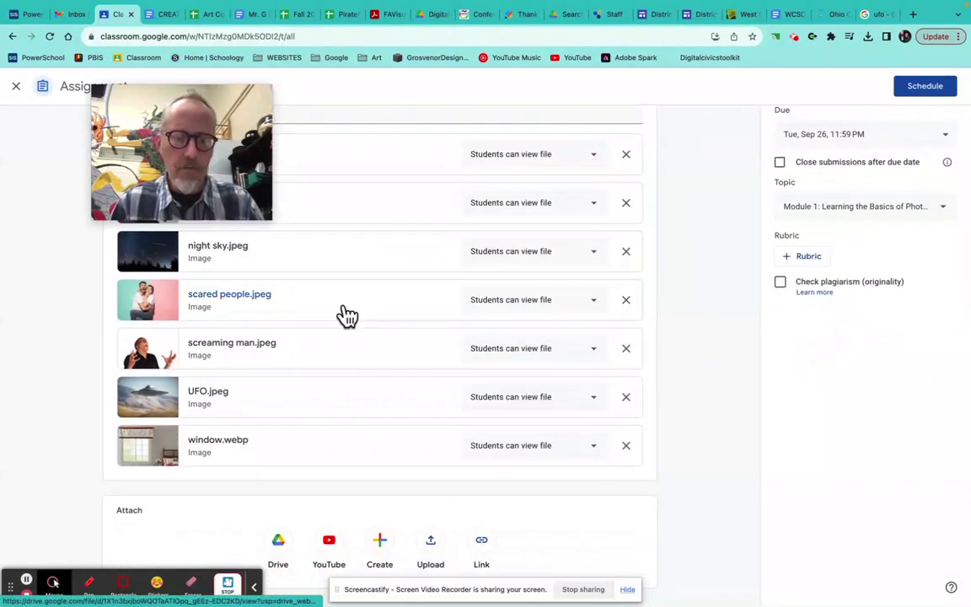
Switch to Photoshop and create a 10 x 8 inch document at 300 ppi, titled with the student's name and "selections image"
{"action": "key", "text": "super+Tab"}
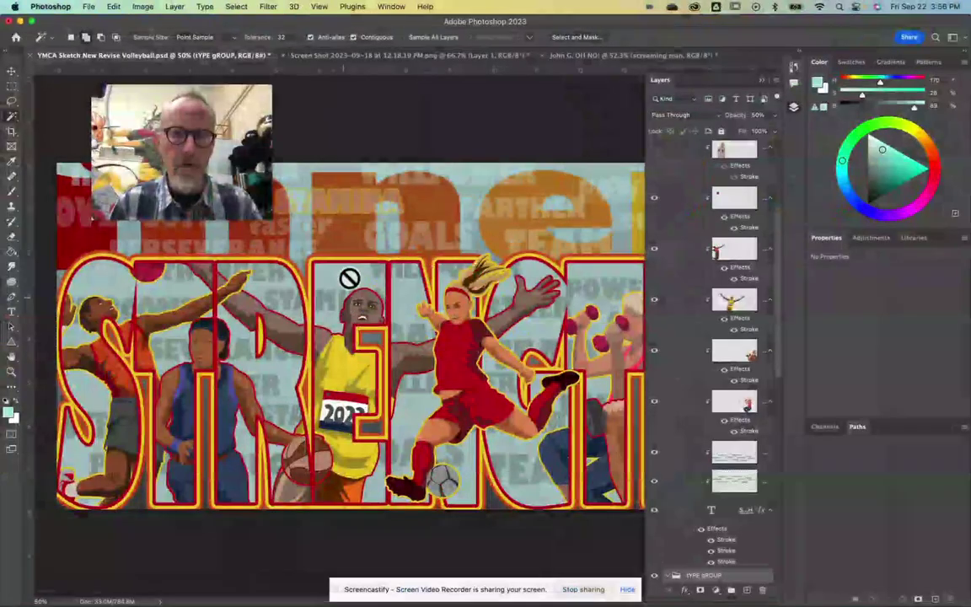
{"action": "left_click", "coordinate": [89, 8]}
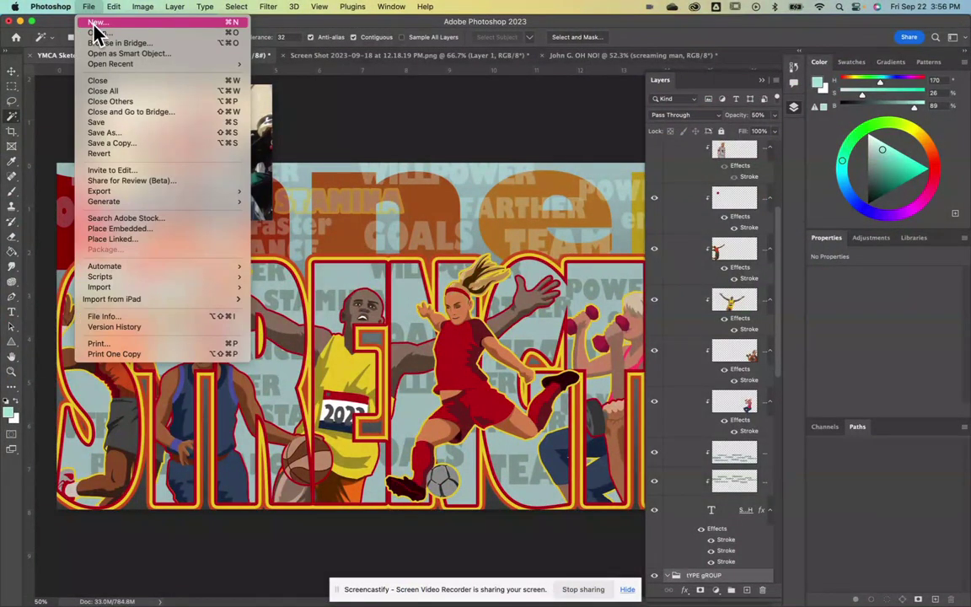
{"action": "left_click", "coordinate": [95, 26]}
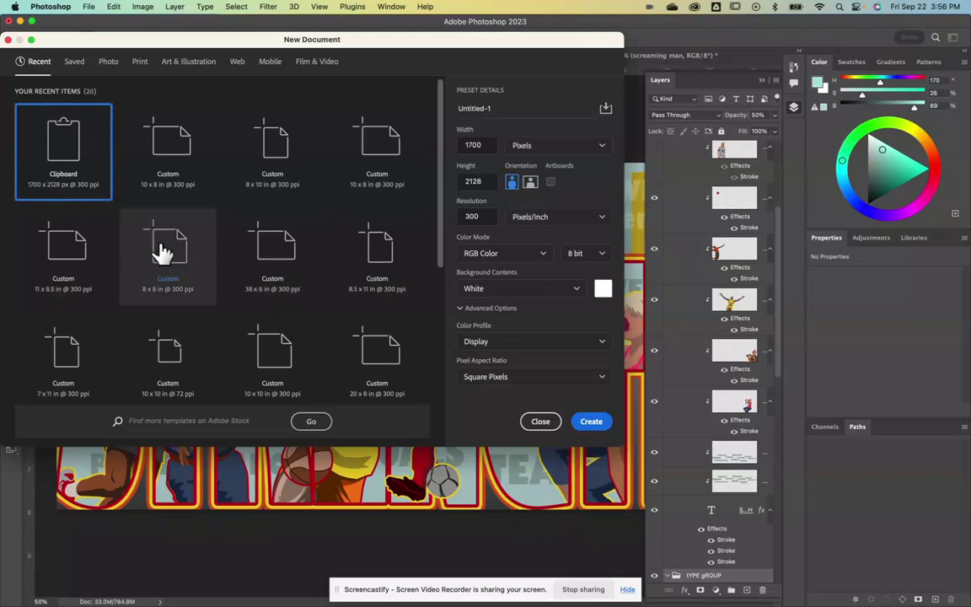
{"action": "left_click", "coordinate": [165, 151]}
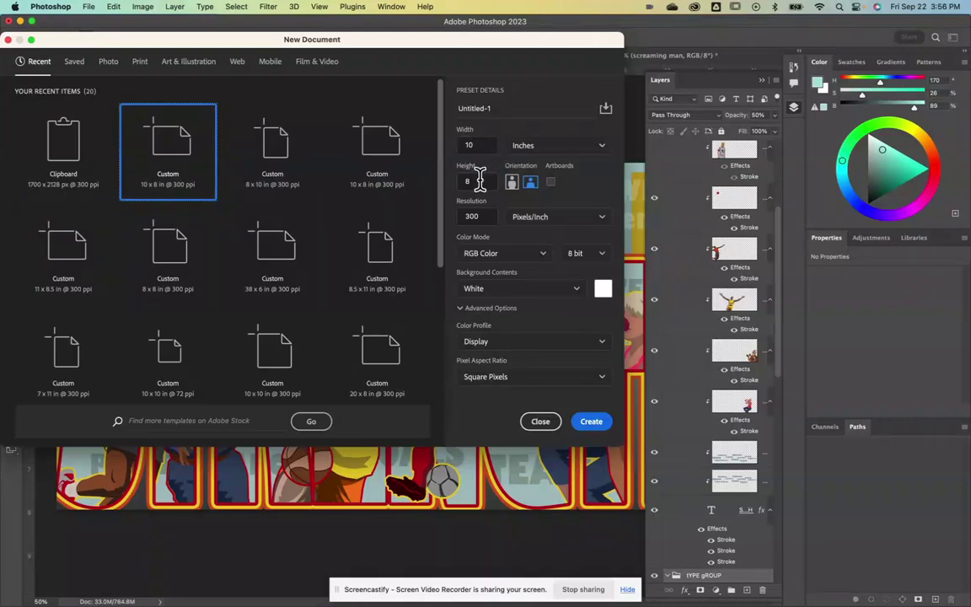
{"action": "double_click", "coordinate": [495, 109]}
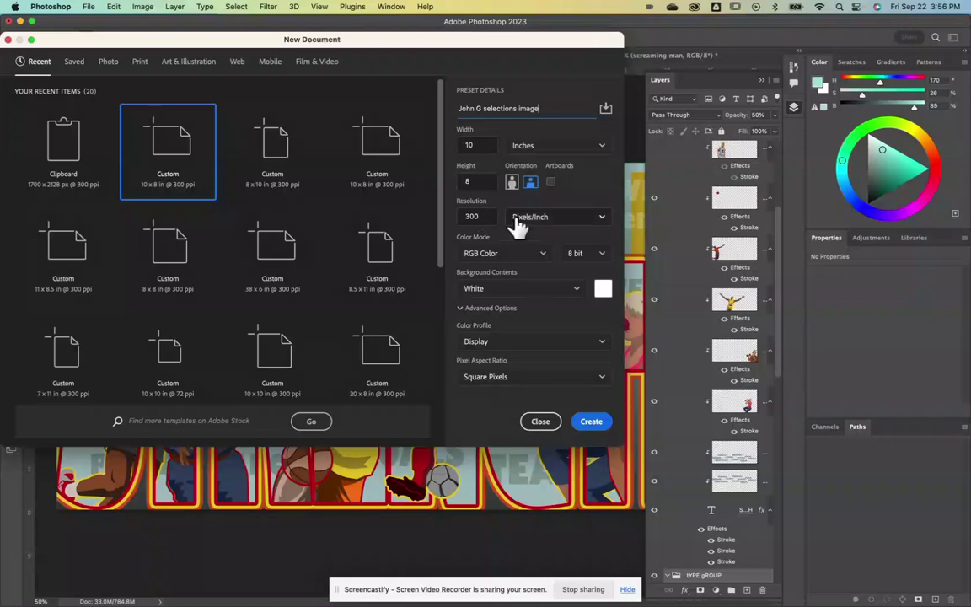
{"action": "left_click", "coordinate": [591, 428]}
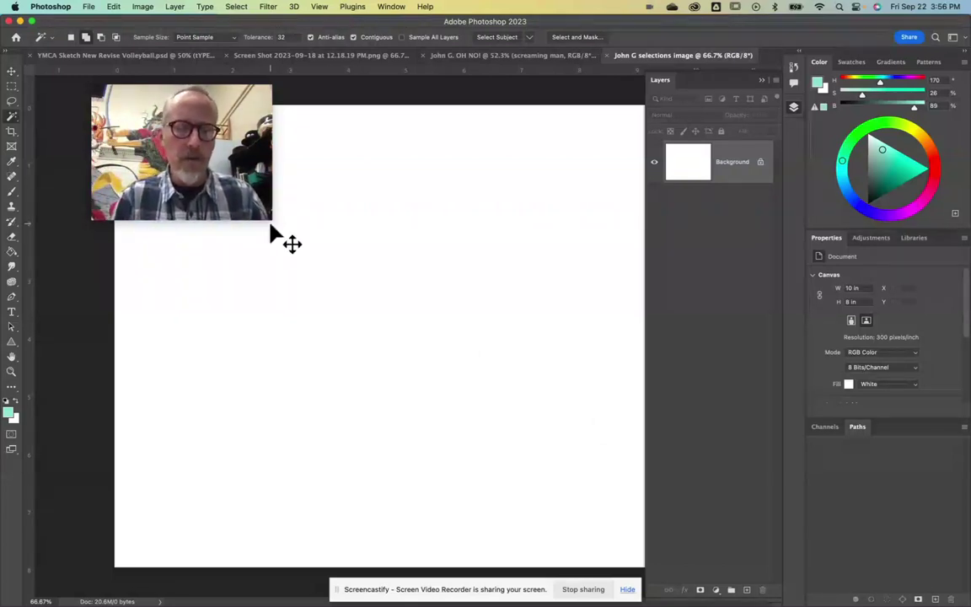
{"action": "key", "text": "super+Tab"}
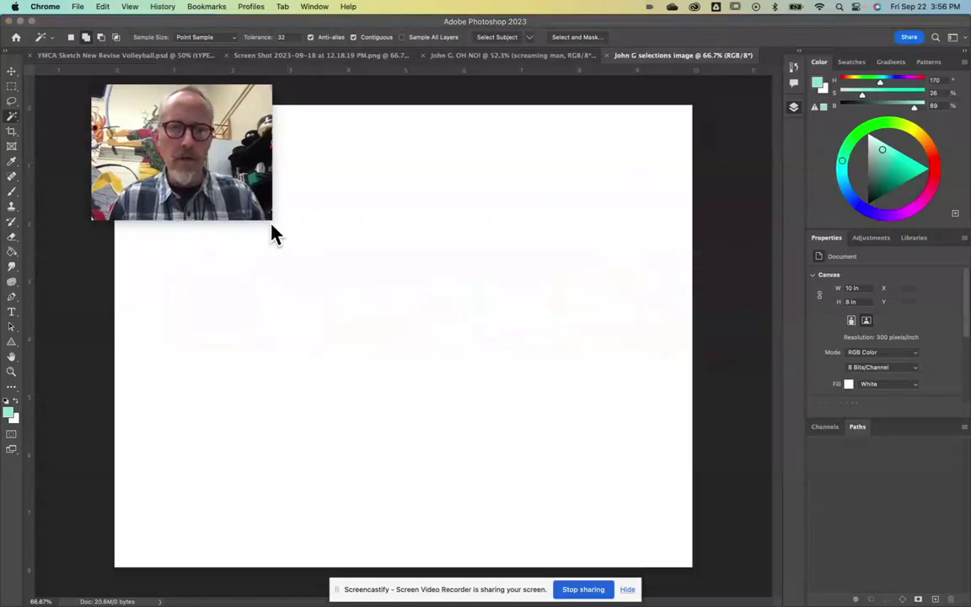
{"action": "key", "text": "super+Tab"}
{"action": "key", "text": "super+Tab"}
{"action": "key", "text": "super+Tab"}
{"action": "key", "text": "super+Tab"}
{"action": "key", "text": "super+Tab"}
{"action": "key", "text": "super+Tab"}
{"action": "key", "text": "super+Tab"}
{"action": "key", "text": "super+Tab"}
{"action": "key", "text": "super+Tab"}
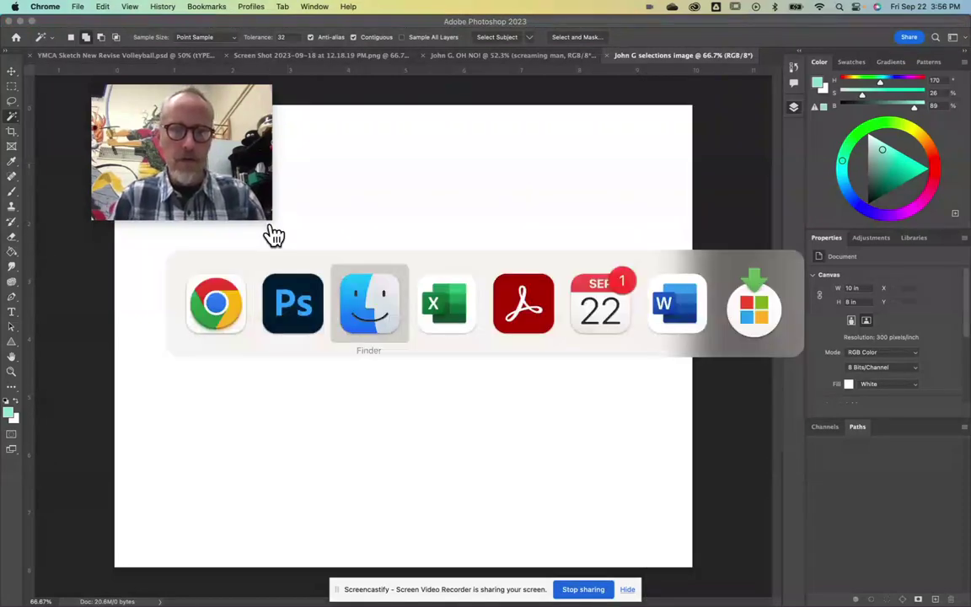
{"action": "key", "text": "super+Tab"}
{"action": "key", "text": "super+Tab"}
{"action": "key", "text": "super+Tab"}
{"action": "key", "text": "super+Tab"}
{"action": "key", "text": "super+Tab"}
{"action": "key", "text": "super+Tab"}
{"action": "key", "text": "super+Tab"}
{"action": "key", "text": "super+Tab"}
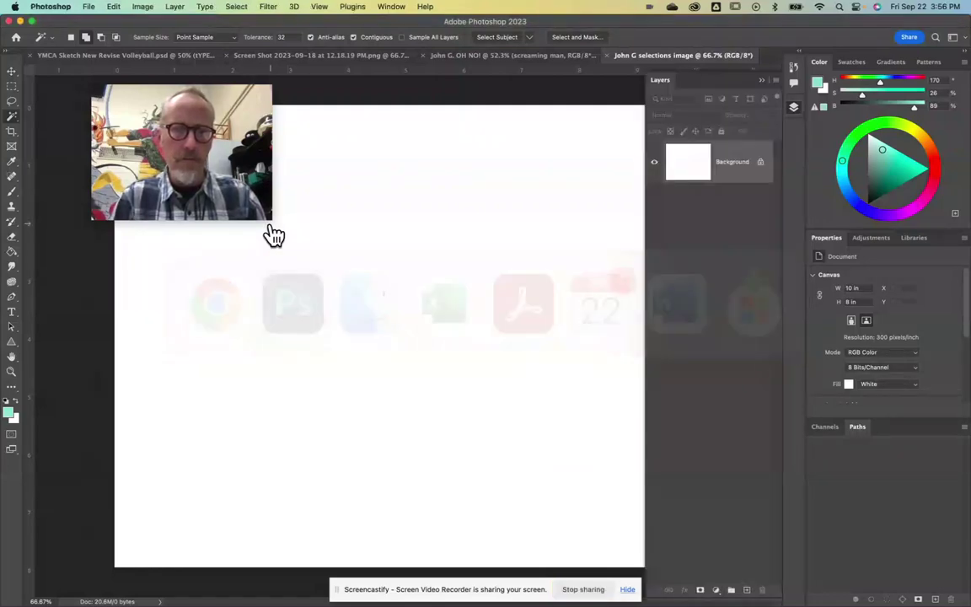
Copy the window.webp image from the assignment in Chrome and paste it into the new Photoshop document
{"action": "mouse_move", "coordinate": [238, 603]}
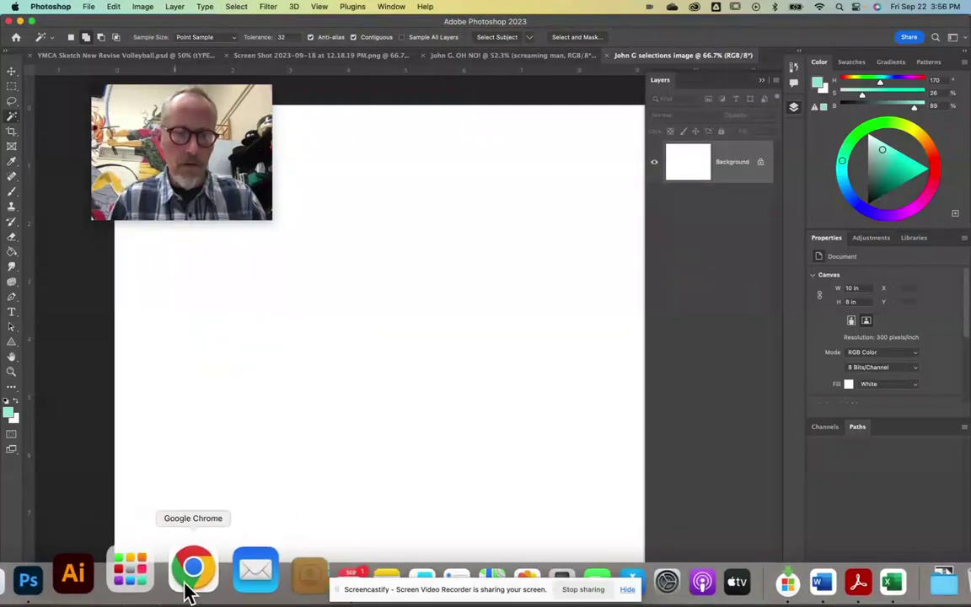
{"action": "left_click", "coordinate": [194, 583]}
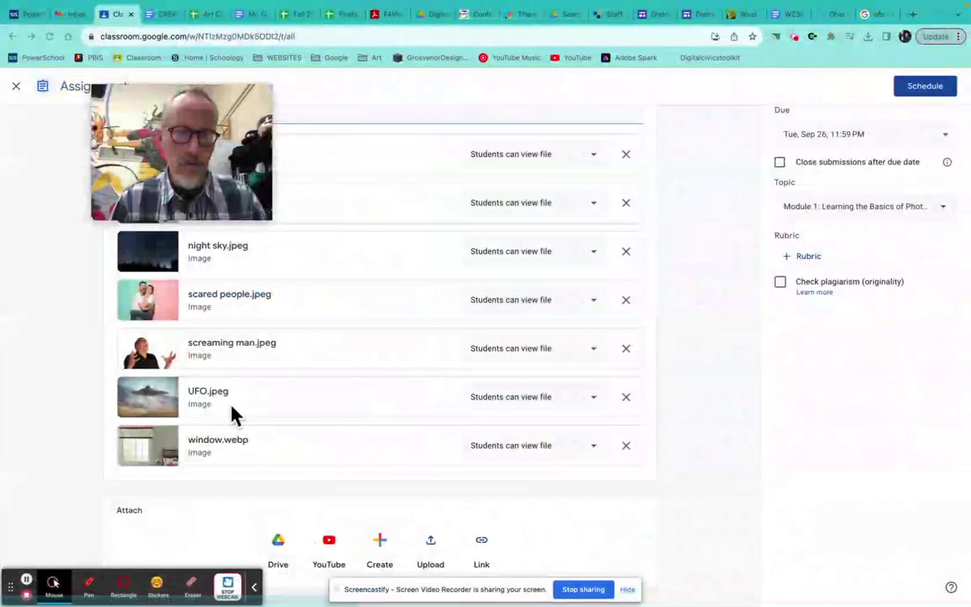
{"action": "left_click_drag", "start_coordinate": [217, 141], "coordinate": [622, 94]}
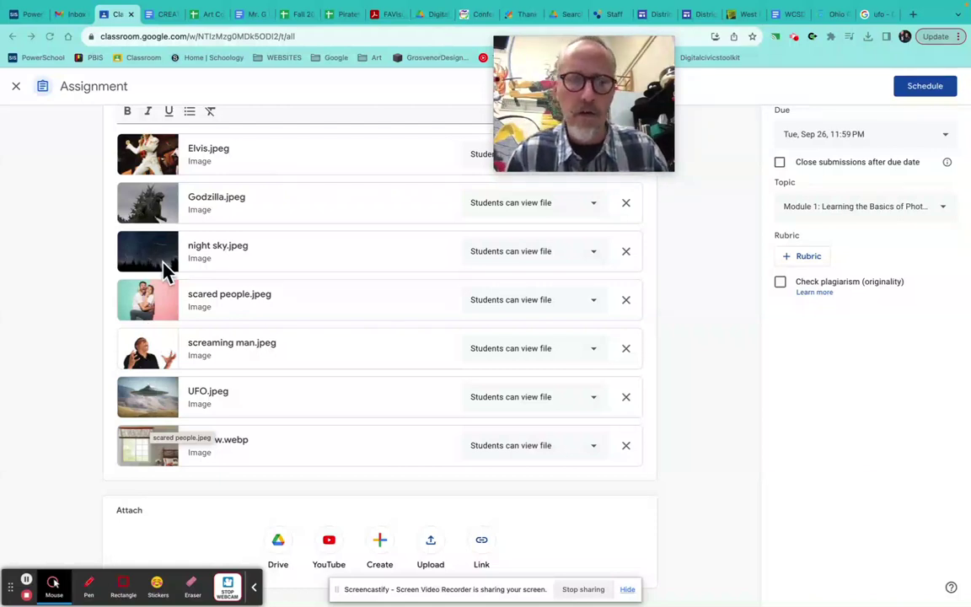
{"action": "left_click", "coordinate": [142, 453]}
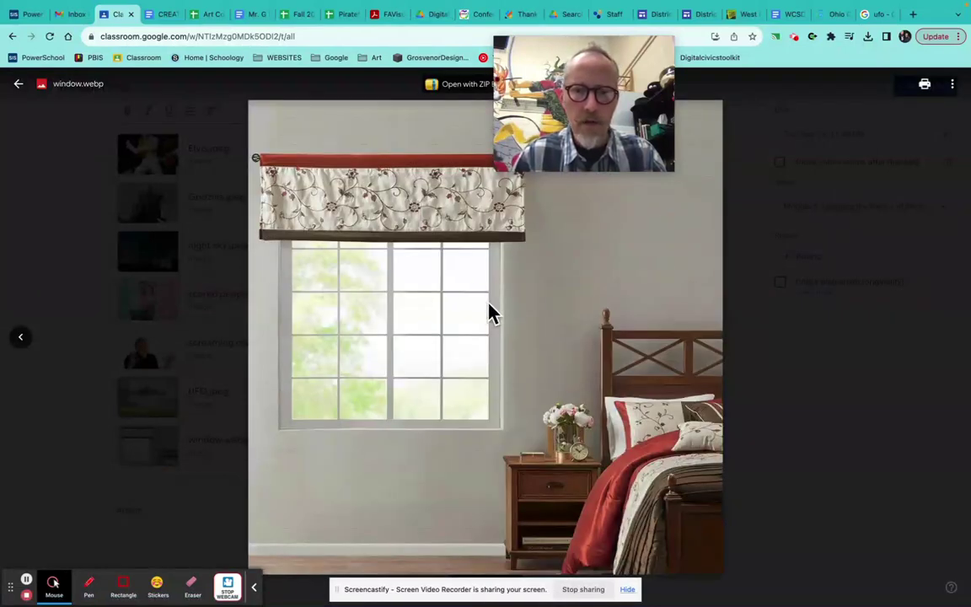
{"action": "right_click", "coordinate": [491, 312]}
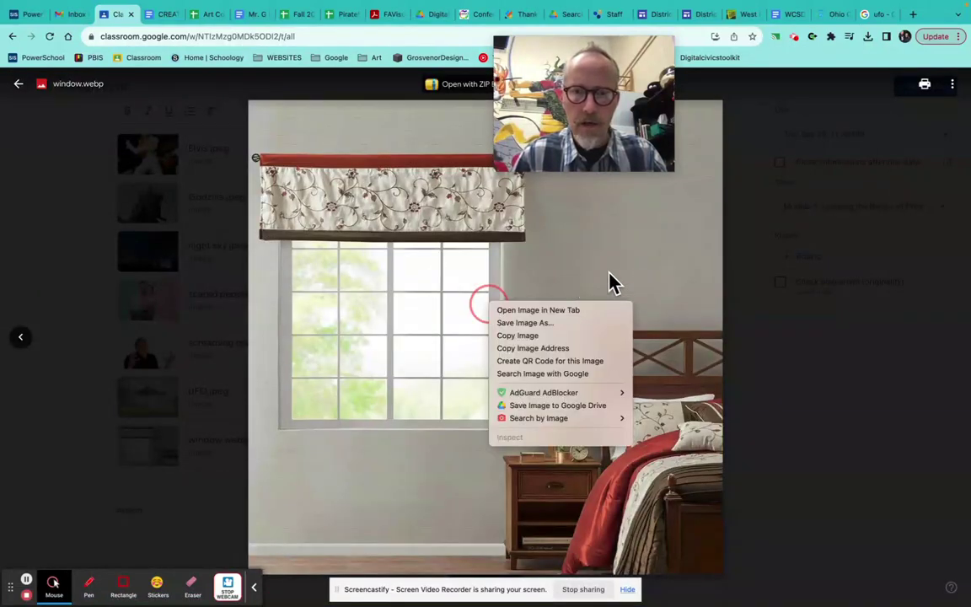
{"action": "left_click", "coordinate": [523, 337]}
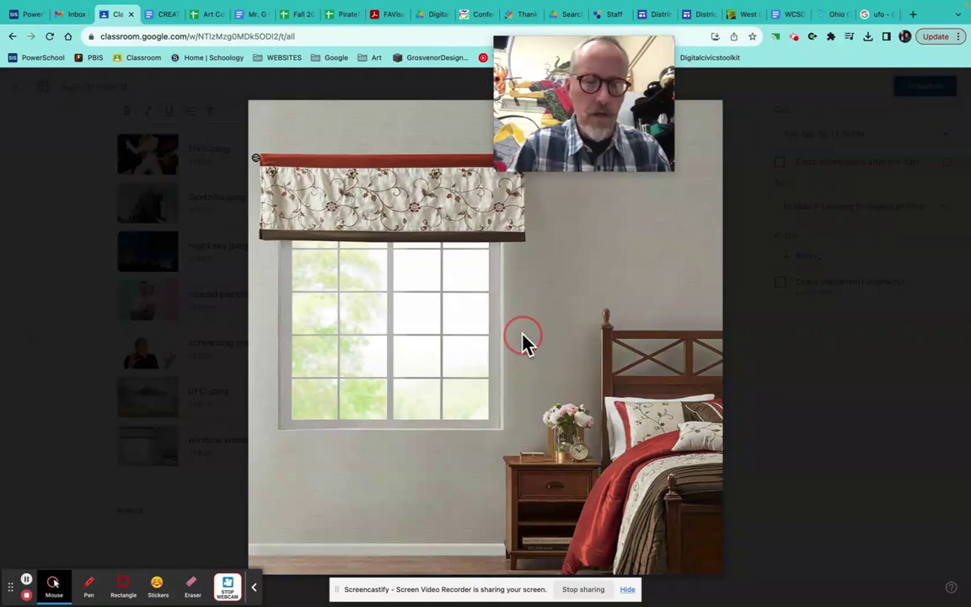
{"action": "key", "text": "super+Tab"}
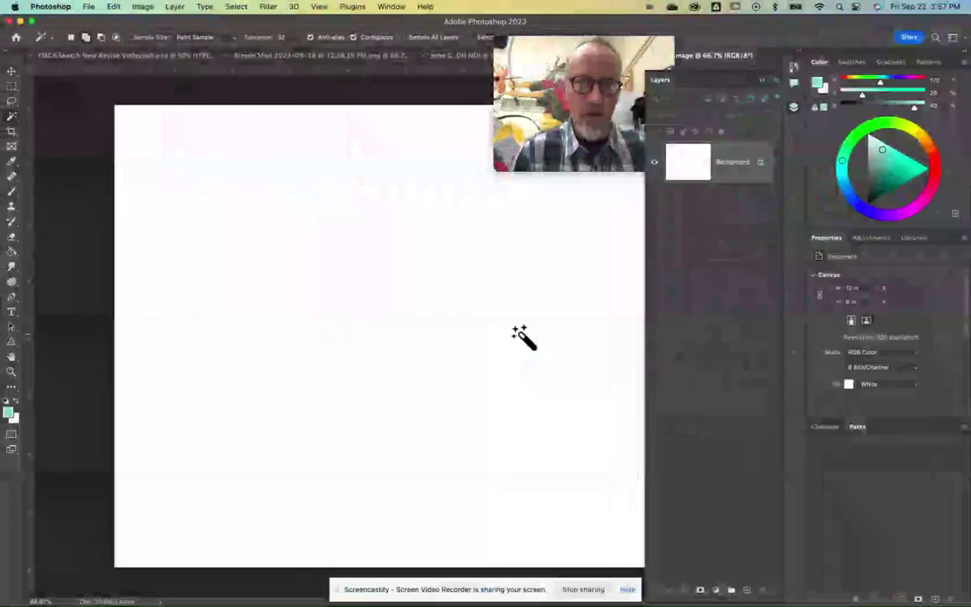
{"action": "key", "text": "super+v"}
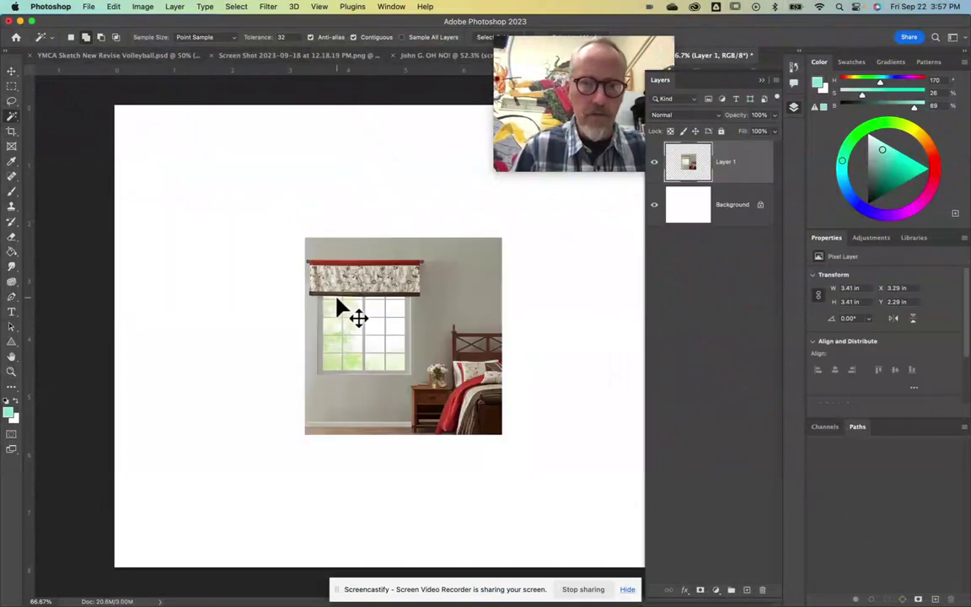
Scale the pasted window image up to about 347% so it covers the whole canvas, keeping the full window in view
{"action": "left_click", "coordinate": [11, 73]}
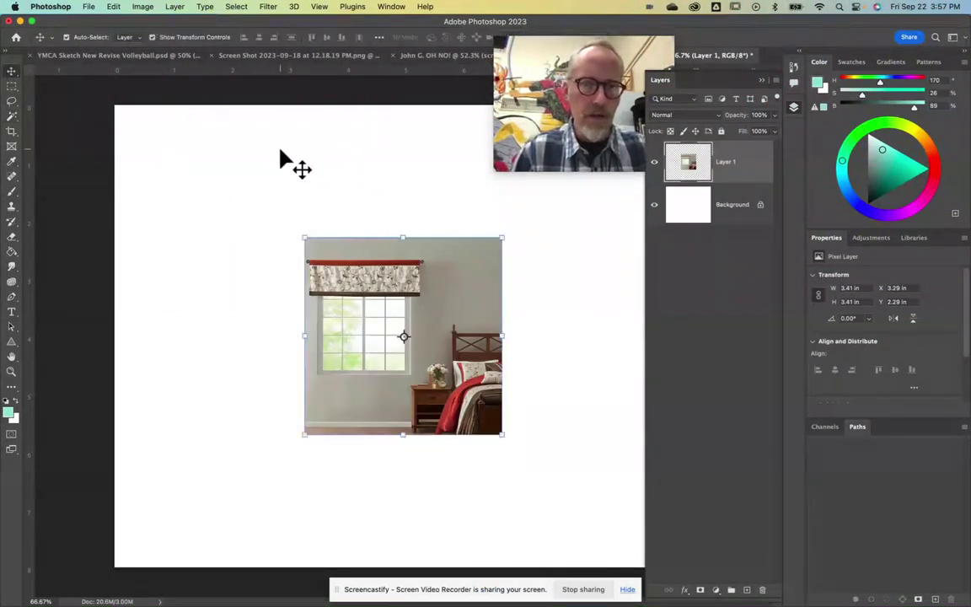
{"action": "left_click_drag", "start_coordinate": [305, 235], "coordinate": [144, 77]}
{"action": "left_click_drag", "start_coordinate": [503, 437], "coordinate": [691, 568]}
{"action": "left_click_drag", "start_coordinate": [520, 466], "coordinate": [485, 462]}
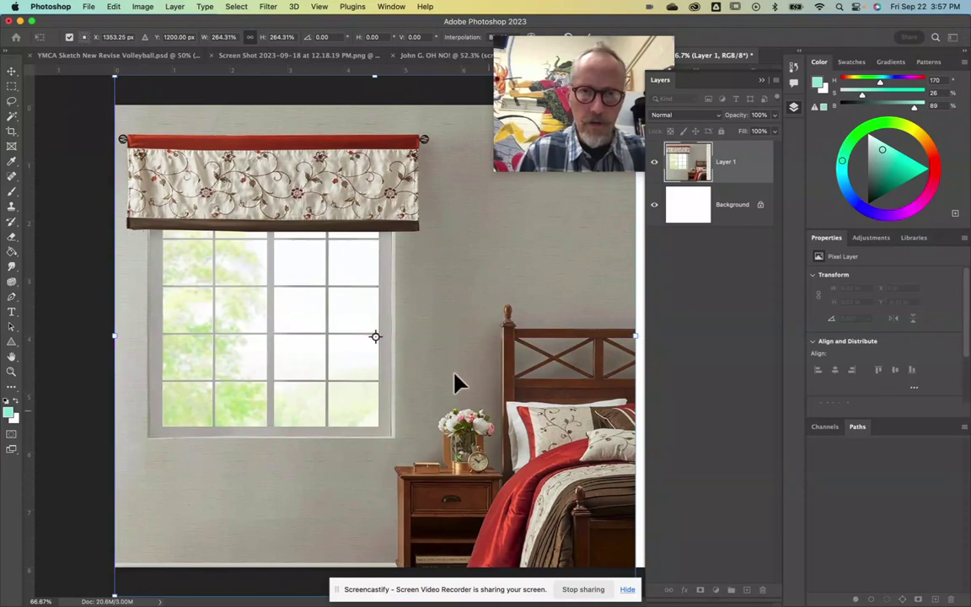
{"action": "key", "text": "super+minus"}
{"action": "left_click_drag", "start_coordinate": [179, 134], "coordinate": [162, 121]}
{"action": "left_click_drag", "start_coordinate": [423, 304], "coordinate": [434, 305]}
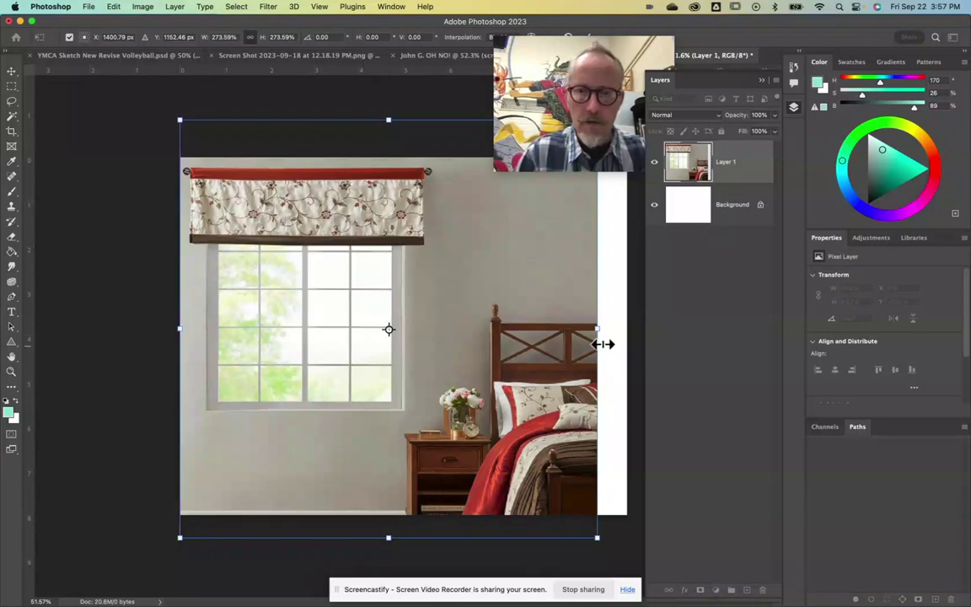
{"action": "left_click_drag", "start_coordinate": [597, 329], "coordinate": [707, 345]}
{"action": "mouse_move", "coordinate": [513, 418]}
{"action": "left_mouse_down"}
{"action": "mouse_move", "coordinate": [508, 396]}
{"action": "mouse_move", "coordinate": [504, 403]}
{"action": "left_mouse_up"}
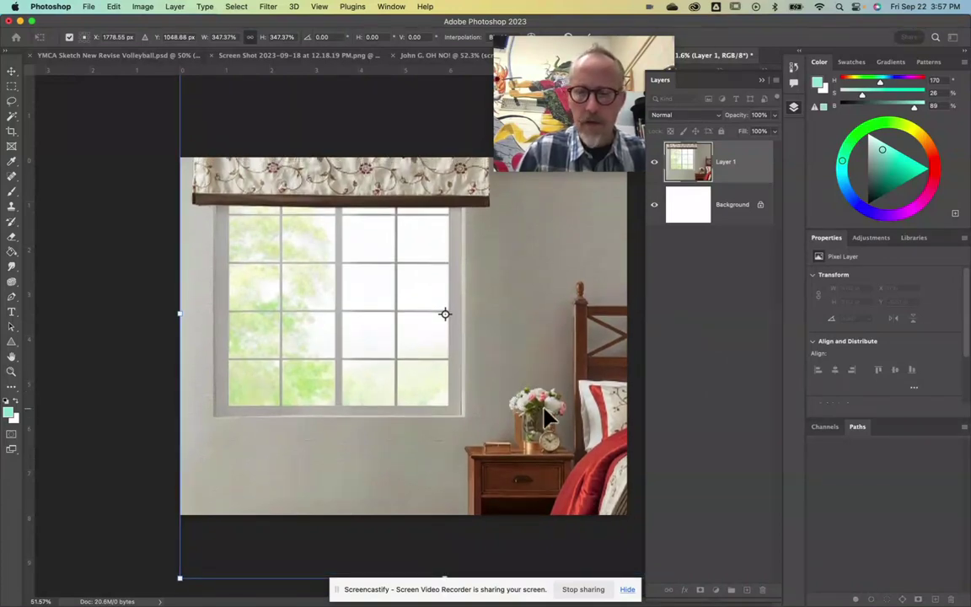
{"action": "key", "text": "Return"}
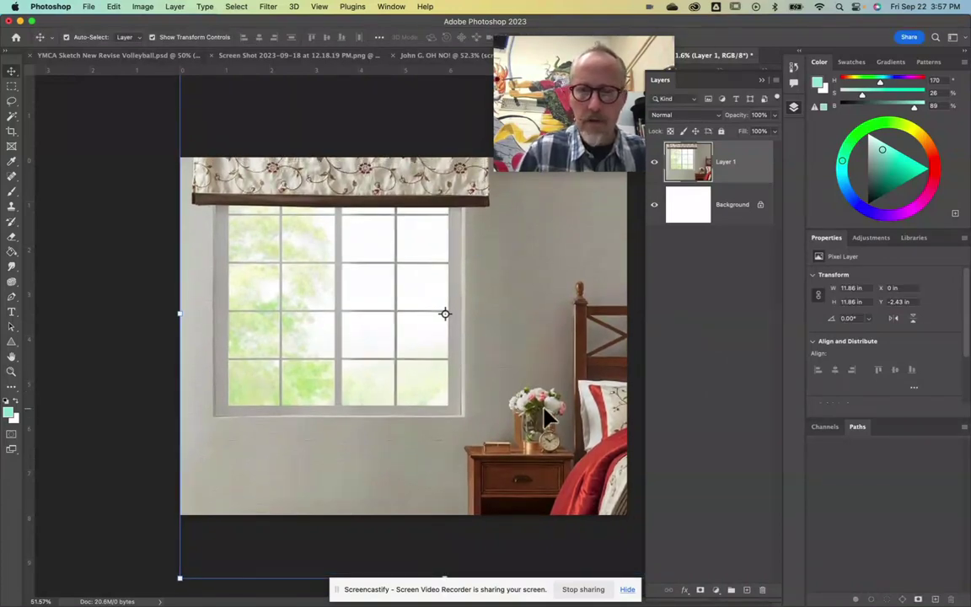
Save the document on the computer as a Photoshop PDF with the High Quality Print preset, preserving Photoshop editing capabilities
{"action": "left_click", "coordinate": [87, 8]}
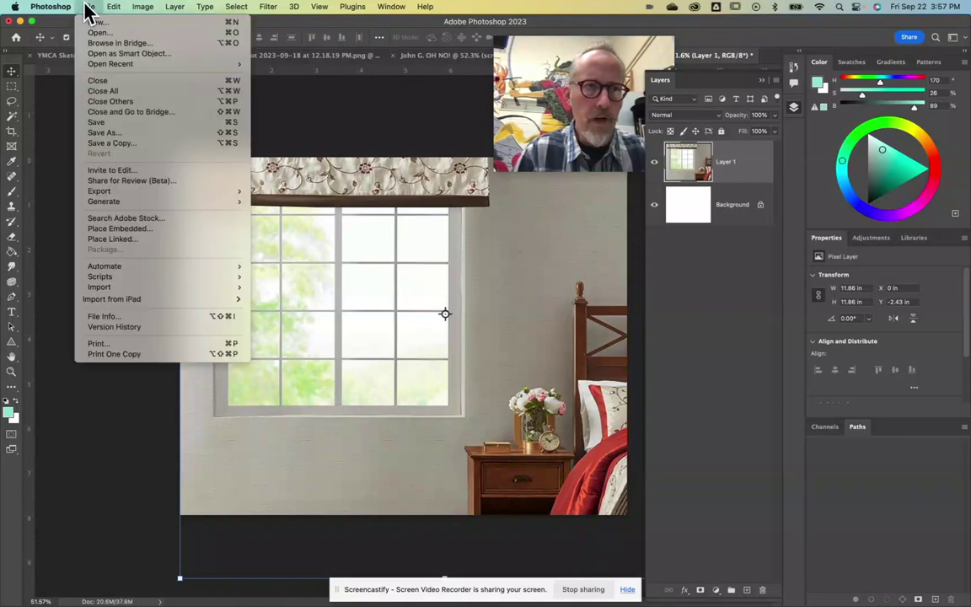
{"action": "left_click", "coordinate": [101, 123]}
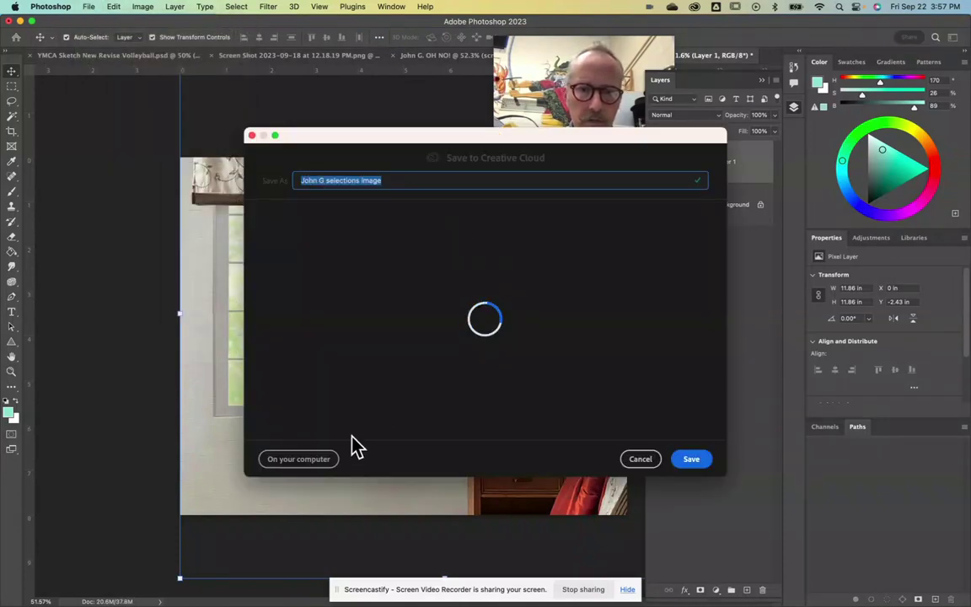
{"action": "left_click", "coordinate": [309, 462]}
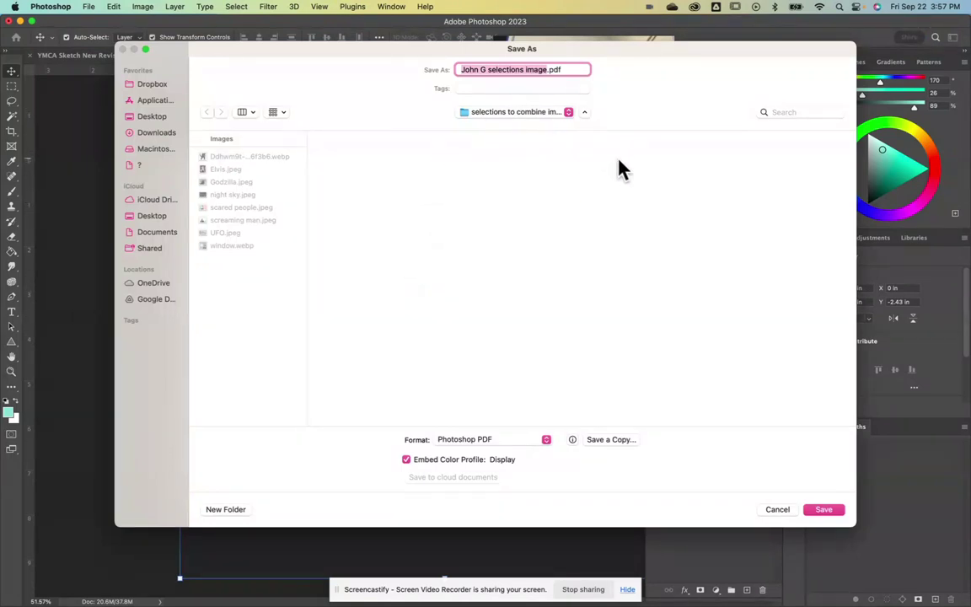
{"action": "left_click", "coordinate": [823, 509]}
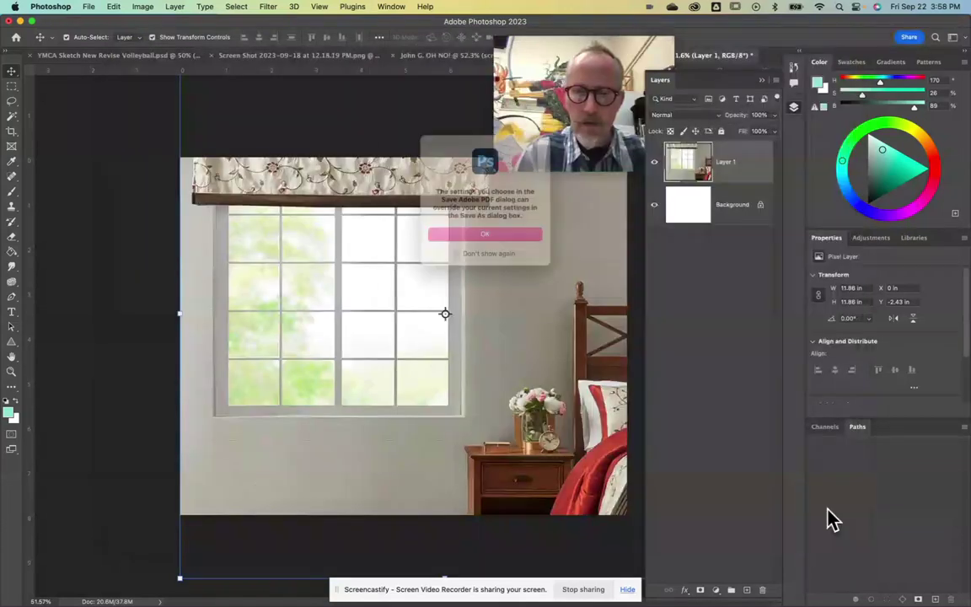
{"action": "left_click", "coordinate": [509, 243]}
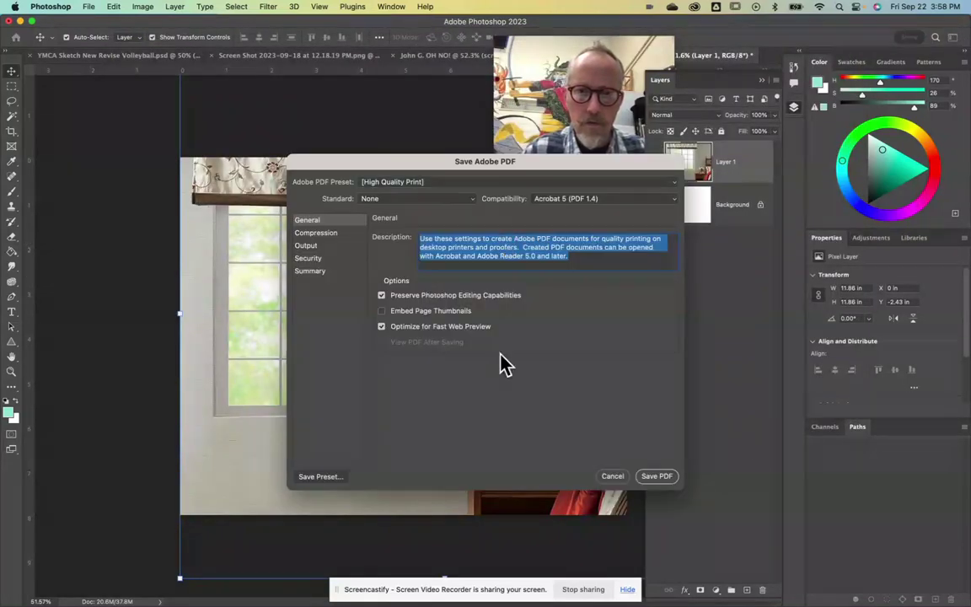
{"action": "left_click", "coordinate": [662, 479]}
{"action": "left_click", "coordinate": [485, 268]}
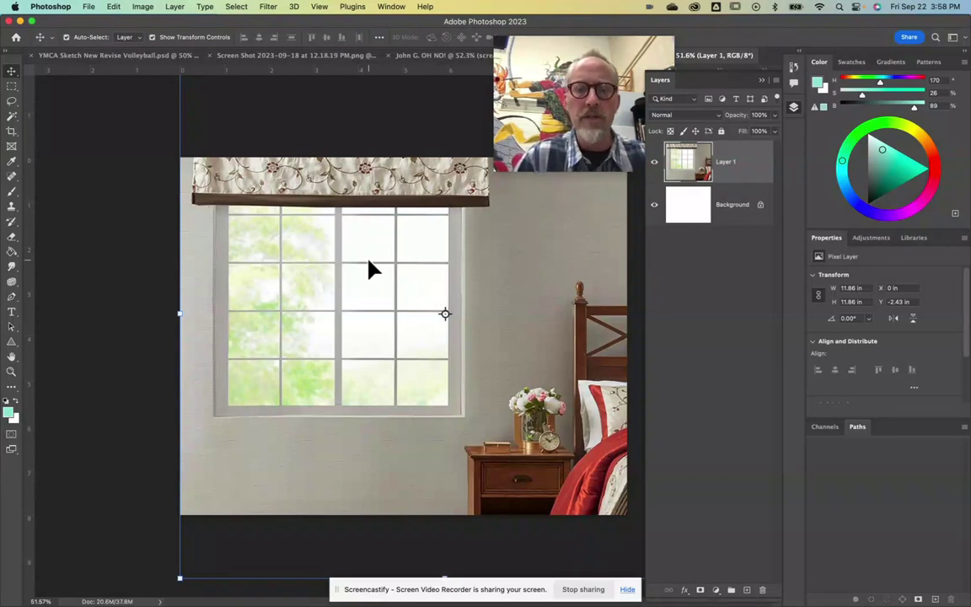
Select the window panes with the Object Selection tool in Rectangle mode, and try to add the upper-left pane to the selection
{"action": "left_click", "coordinate": [12, 117]}
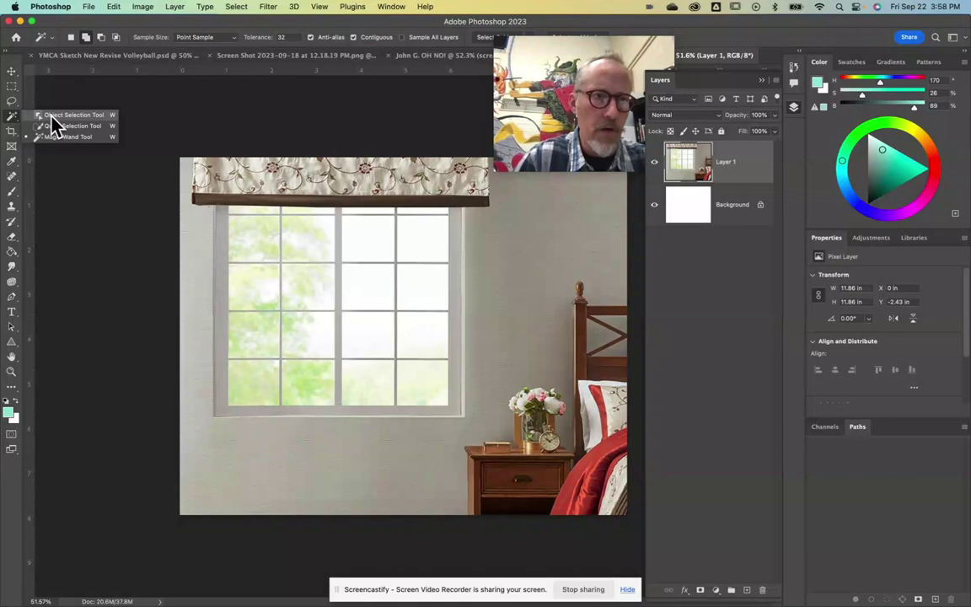
{"action": "left_click", "coordinate": [52, 115]}
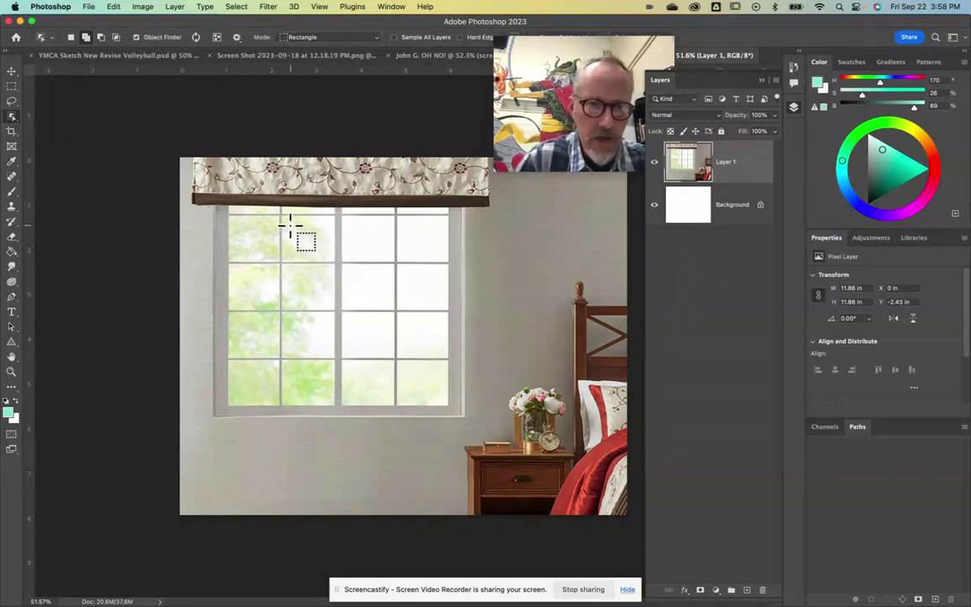
{"action": "left_click_drag", "start_coordinate": [285, 217], "coordinate": [455, 403]}
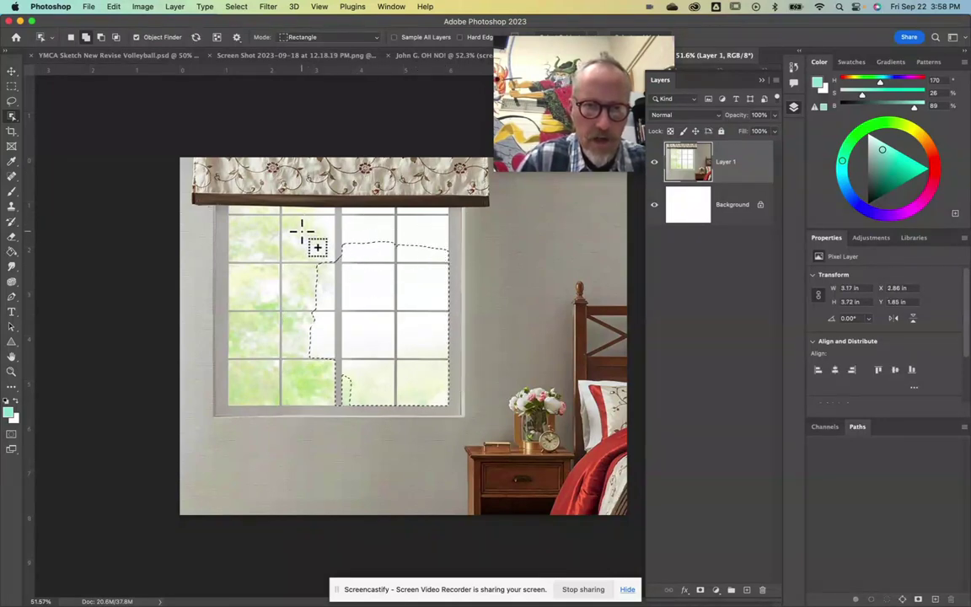
{"action": "left_click_drag", "start_coordinate": [237, 221], "coordinate": [276, 257]}
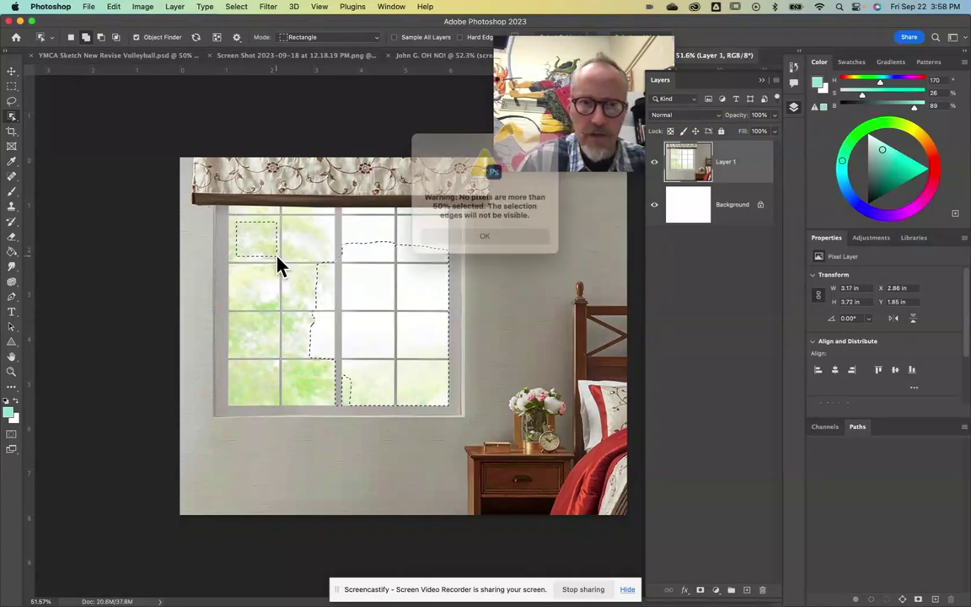
{"action": "left_click", "coordinate": [504, 238]}
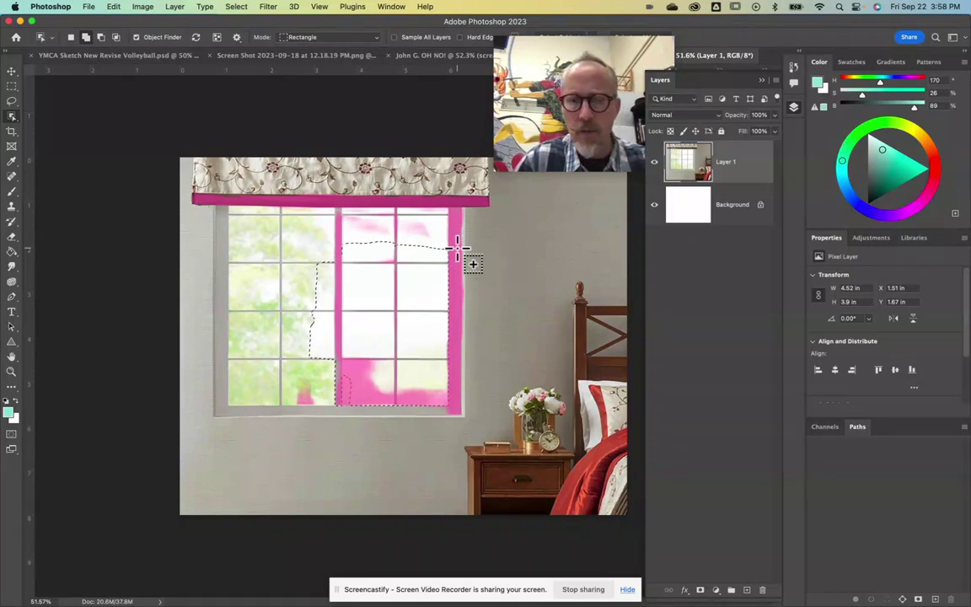
Clear the selection and use the Magic Wand at tolerance 32 to select all panes in the window's rightmost column, including the partial top pane
{"action": "key", "text": "super+d"}
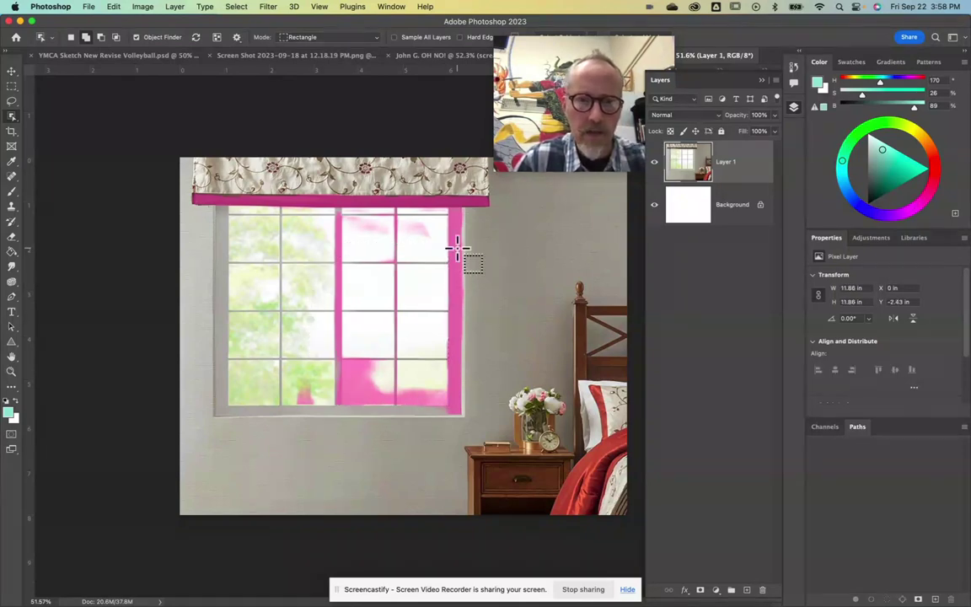
{"action": "left_click", "coordinate": [12, 117]}
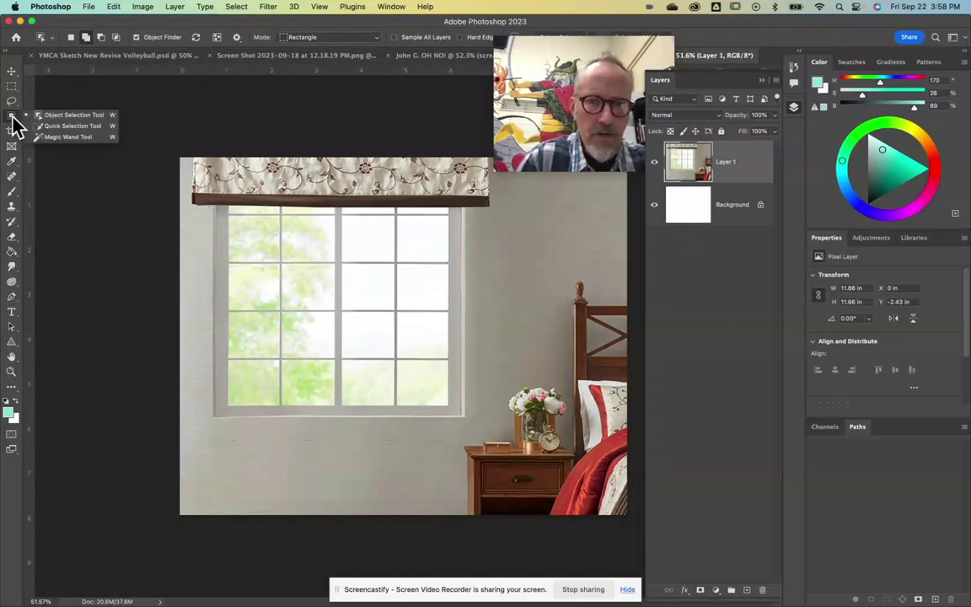
{"action": "left_click", "coordinate": [59, 138]}
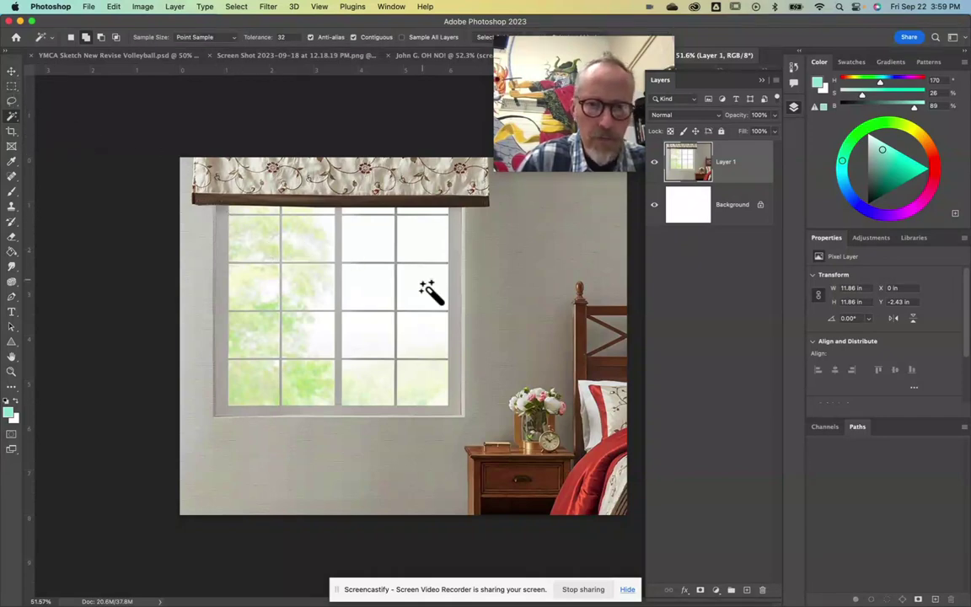
{"action": "left_click", "coordinate": [425, 235]}
{"action": "scroll", "coordinate": [433, 243], "scroll_direction": "up", "scroll_amount": 5}
{"action": "scroll", "coordinate": [432, 242], "scroll_direction": "up", "scroll_amount": 4}
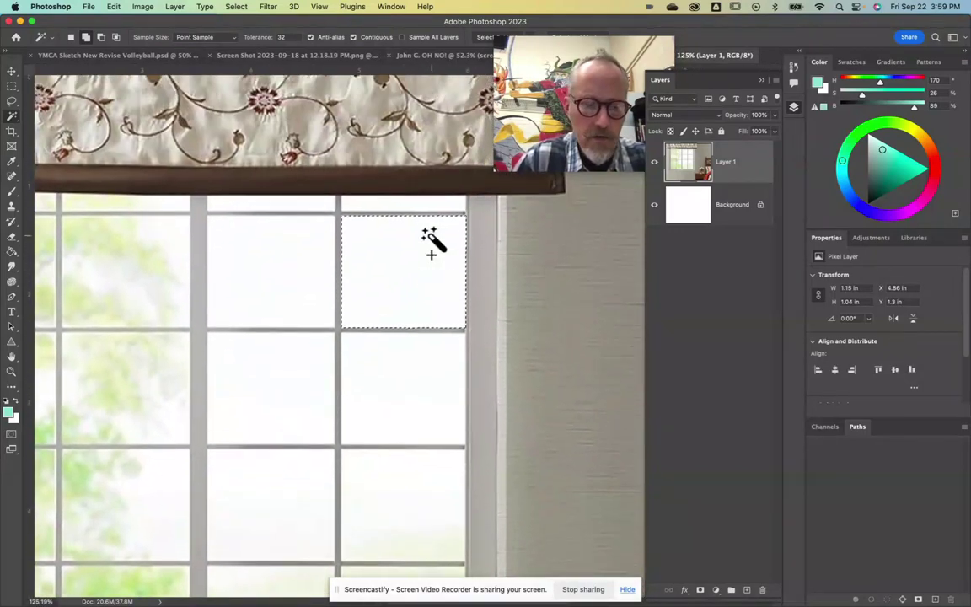
{"action": "left_click", "coordinate": [384, 205], "text": "shift"}
{"action": "left_click", "coordinate": [395, 341], "text": "shift"}
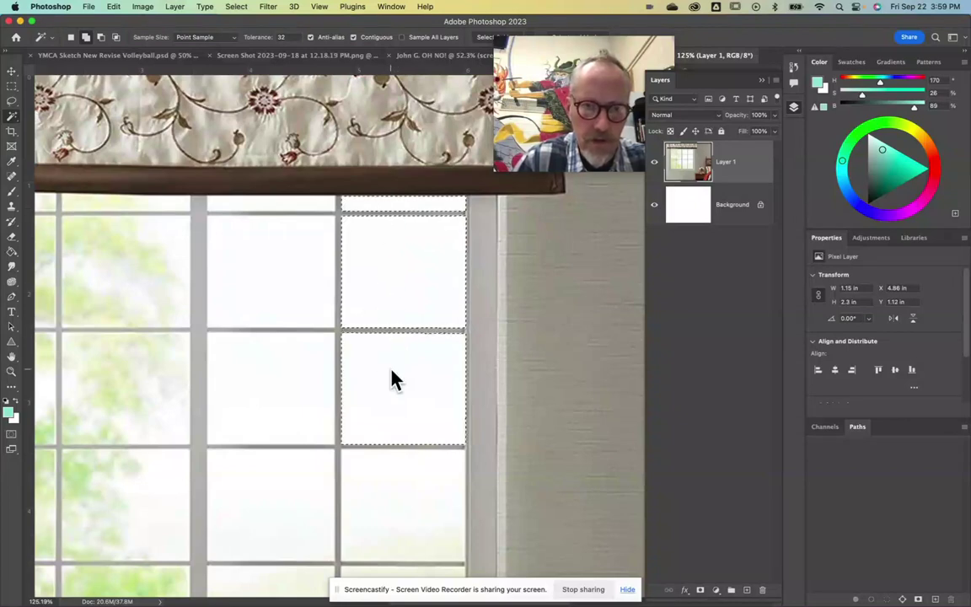
{"action": "scroll", "coordinate": [397, 475], "scroll_direction": "down", "scroll_amount": 4}
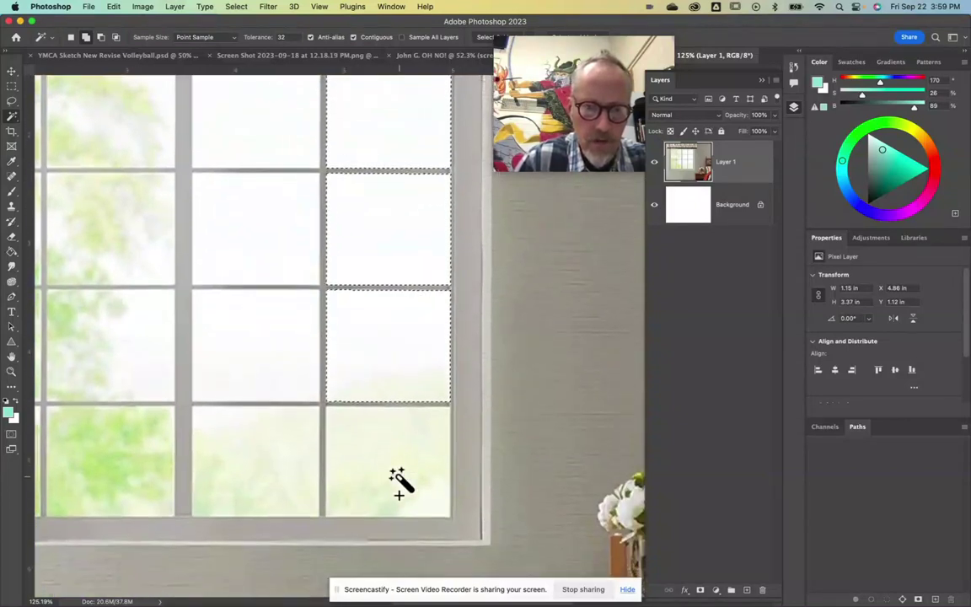
{"action": "left_click", "coordinate": [378, 435]}
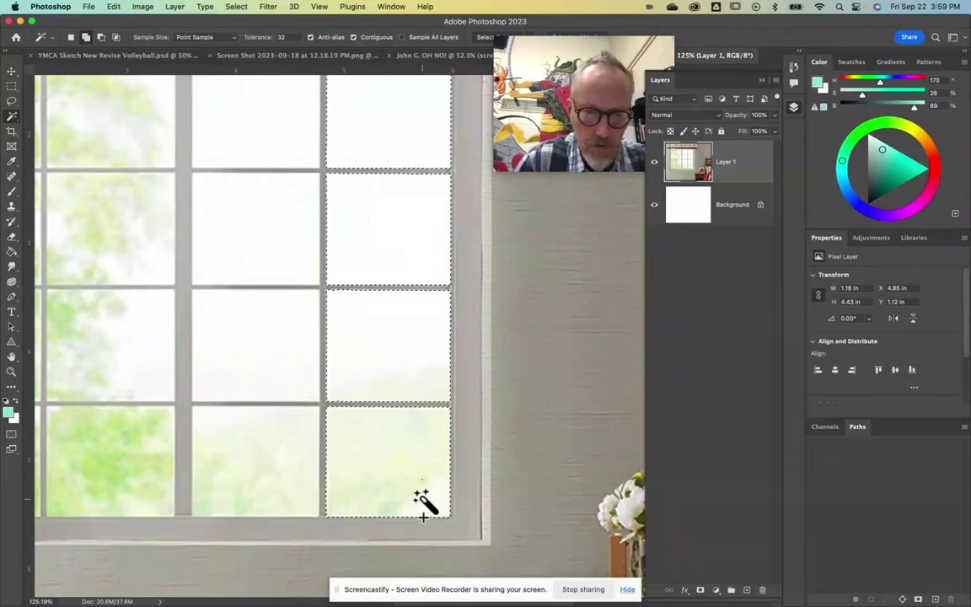
Add all panes of the window's third column to the selection, from the bottom pane up to the partial one beneath the valance
{"action": "left_click", "coordinate": [257, 472]}
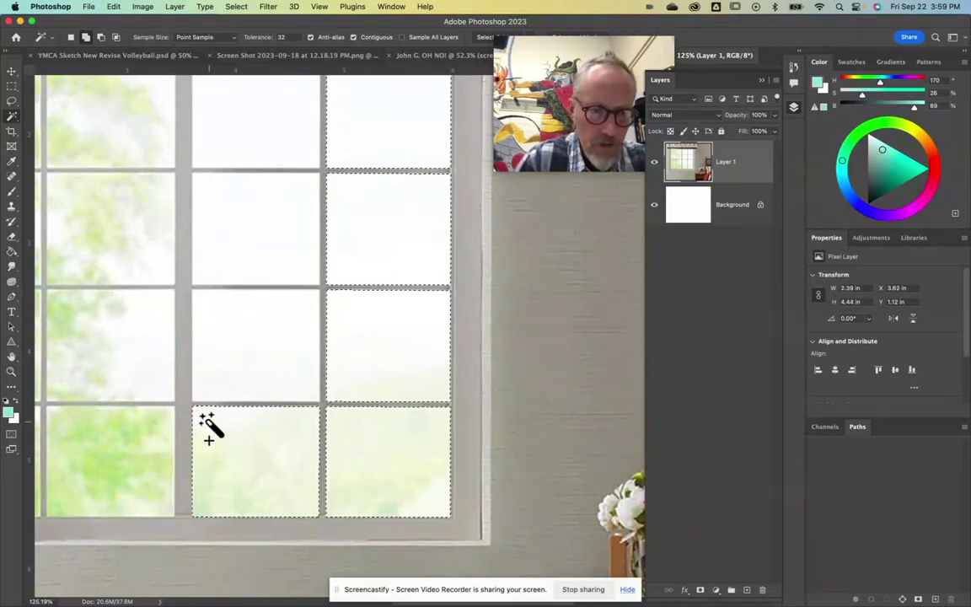
{"action": "left_click", "coordinate": [258, 375]}
{"action": "left_click", "coordinate": [255, 268]}
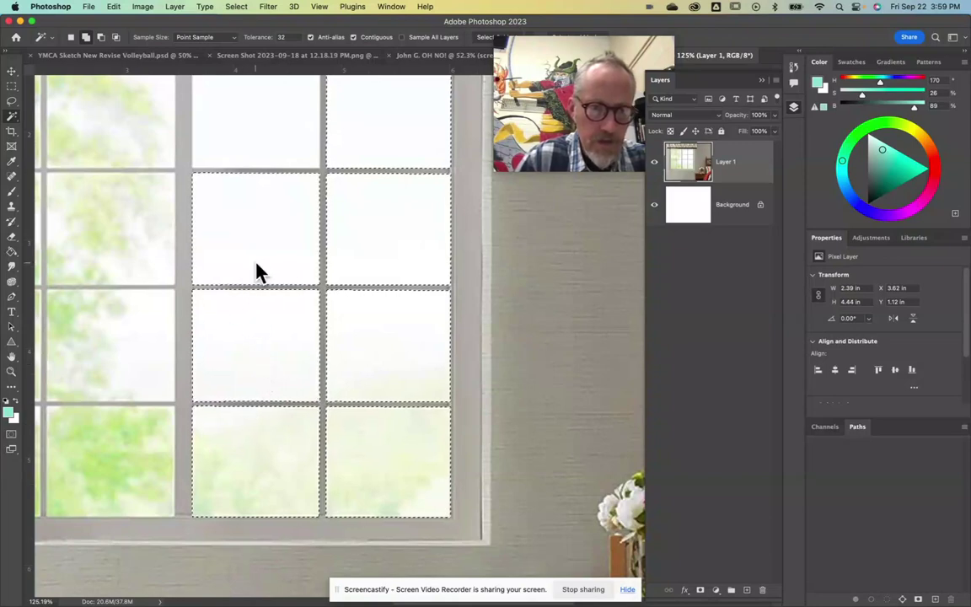
{"action": "scroll", "coordinate": [255, 268], "scroll_direction": "up", "scroll_amount": 5}
{"action": "left_click", "coordinate": [257, 269]}
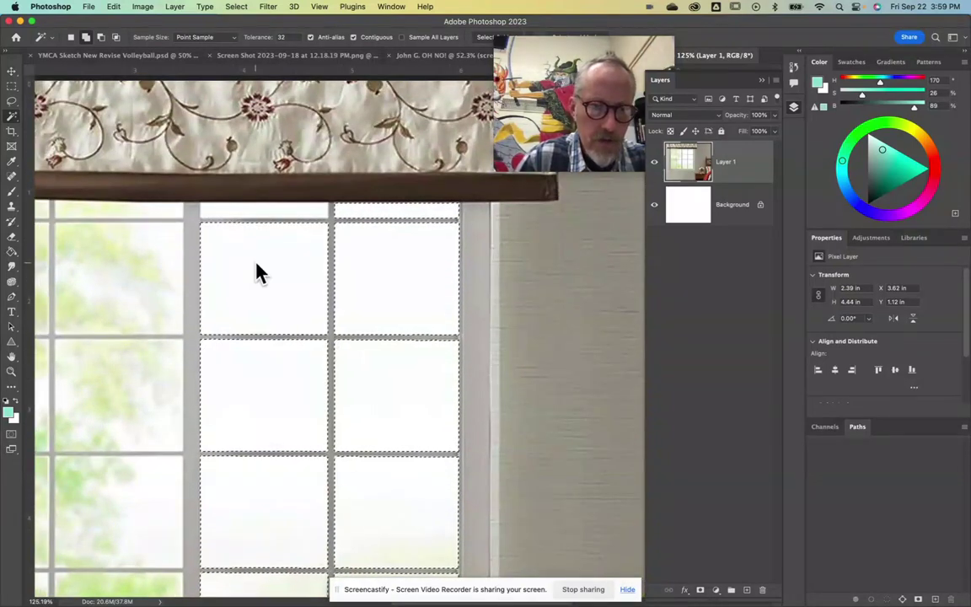
{"action": "left_click", "coordinate": [273, 210]}
Add the partial top pane and the three full panes below it in the window's second column to the selection, including their leafy patches
{"action": "scroll", "coordinate": [278, 217], "scroll_direction": "left", "scroll_amount": 6}
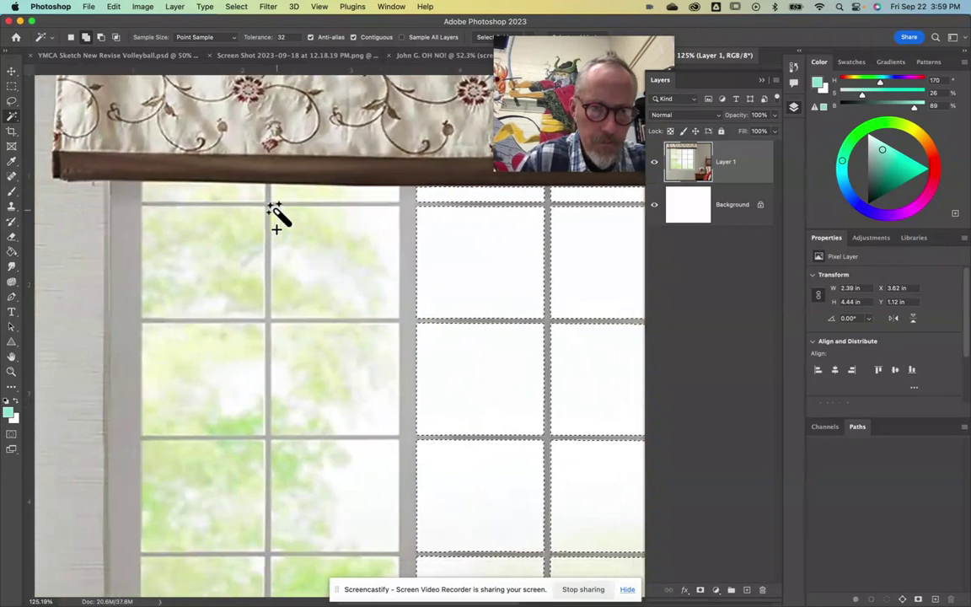
{"action": "left_click", "coordinate": [333, 199]}
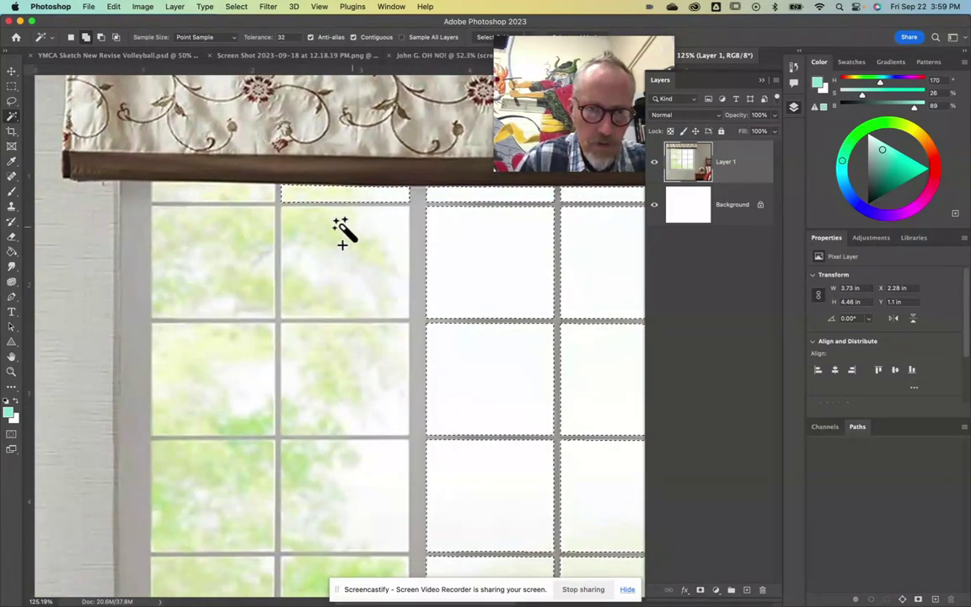
{"action": "left_click", "coordinate": [303, 291]}
{"action": "left_click", "coordinate": [310, 353]}
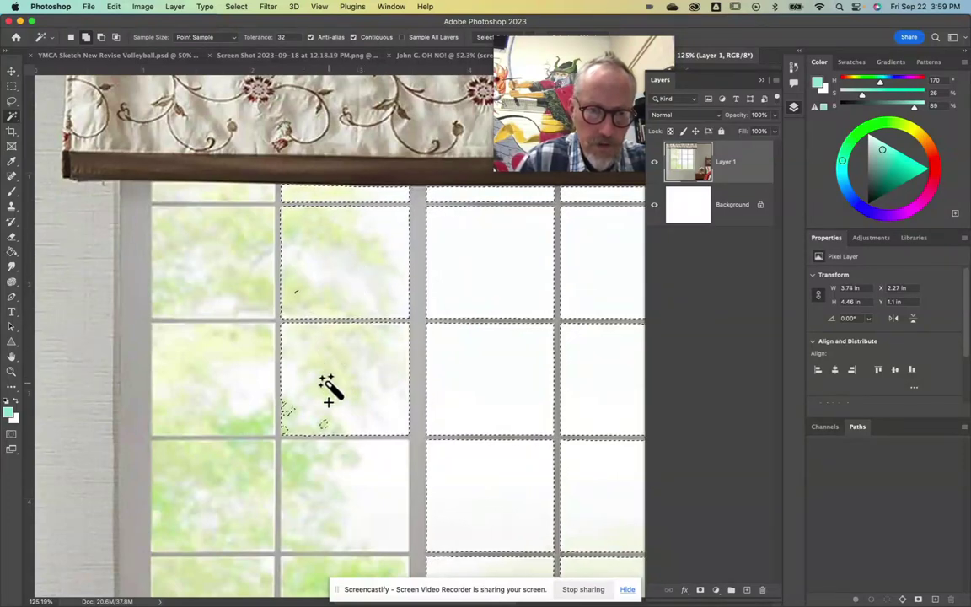
{"action": "left_click", "coordinate": [292, 414]}
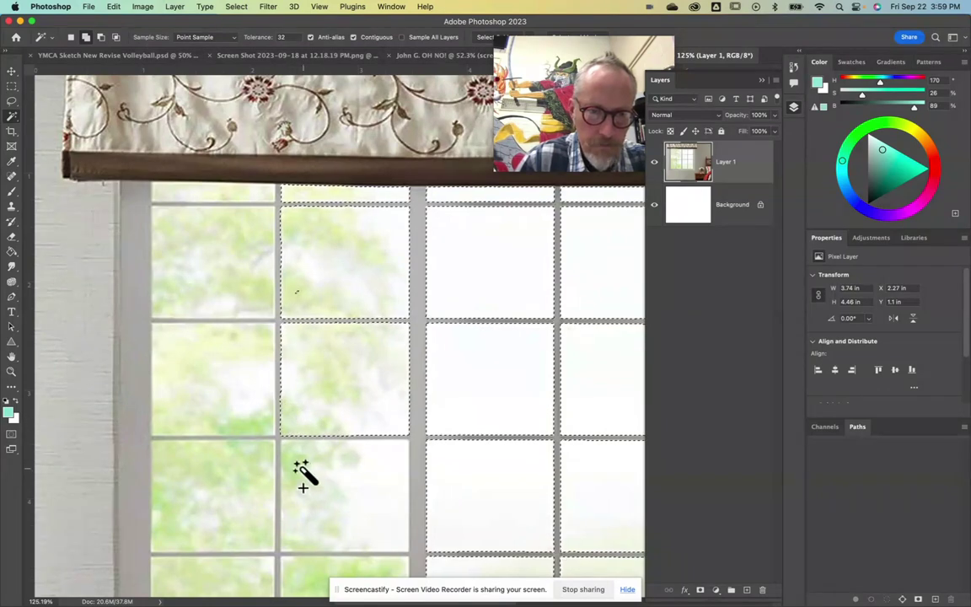
{"action": "left_click", "coordinate": [333, 493]}
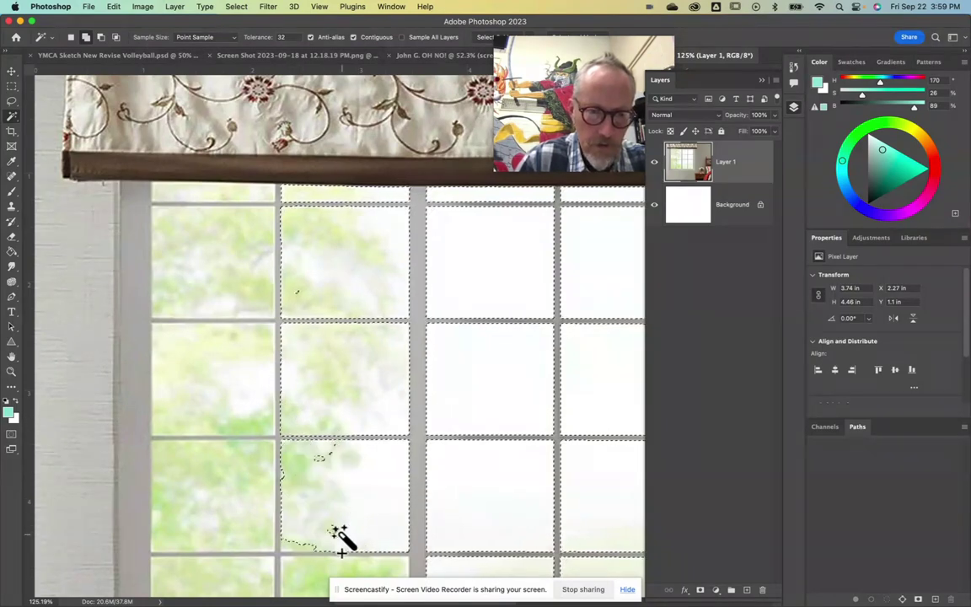
{"action": "left_click", "coordinate": [312, 501]}
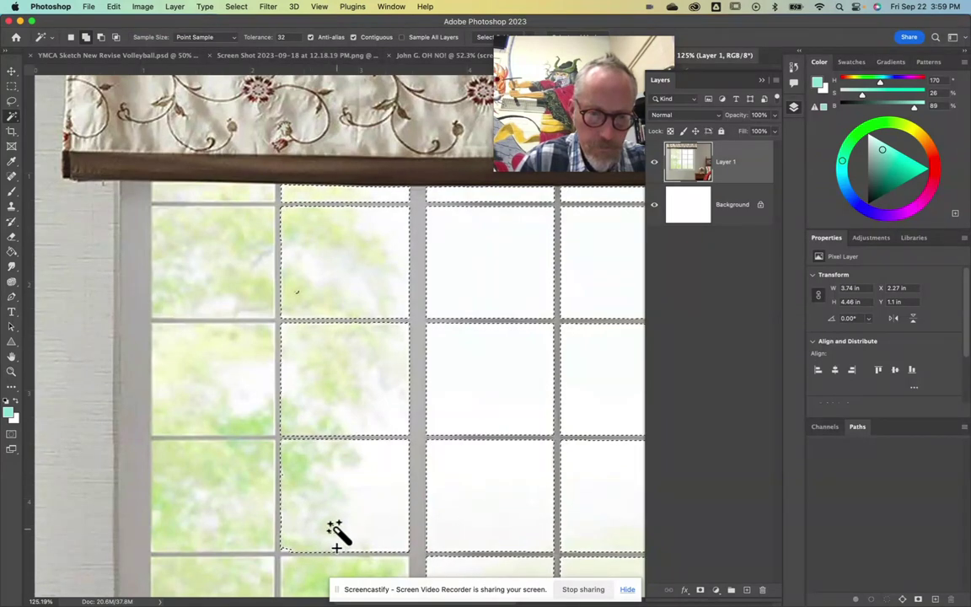
Add the bottom pane of the second column to the selection, filling in the unselected patches along its edges and the corner above it
{"action": "scroll", "coordinate": [335, 537], "scroll_direction": "down", "scroll_amount": 2}
{"action": "scroll", "coordinate": [335, 536], "scroll_direction": "down", "scroll_amount": 2}
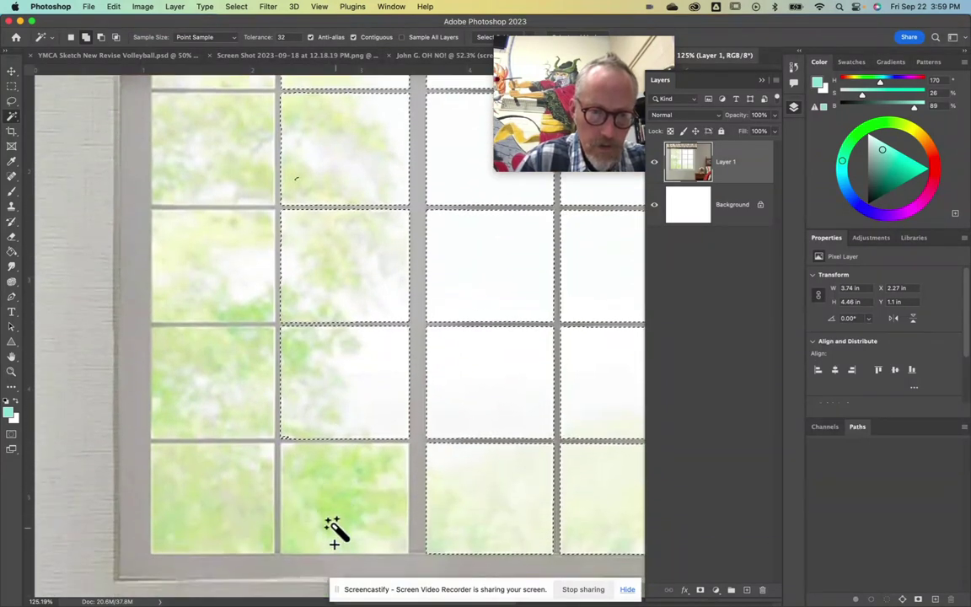
{"action": "left_click", "coordinate": [301, 470]}
{"action": "left_click", "coordinate": [324, 490]}
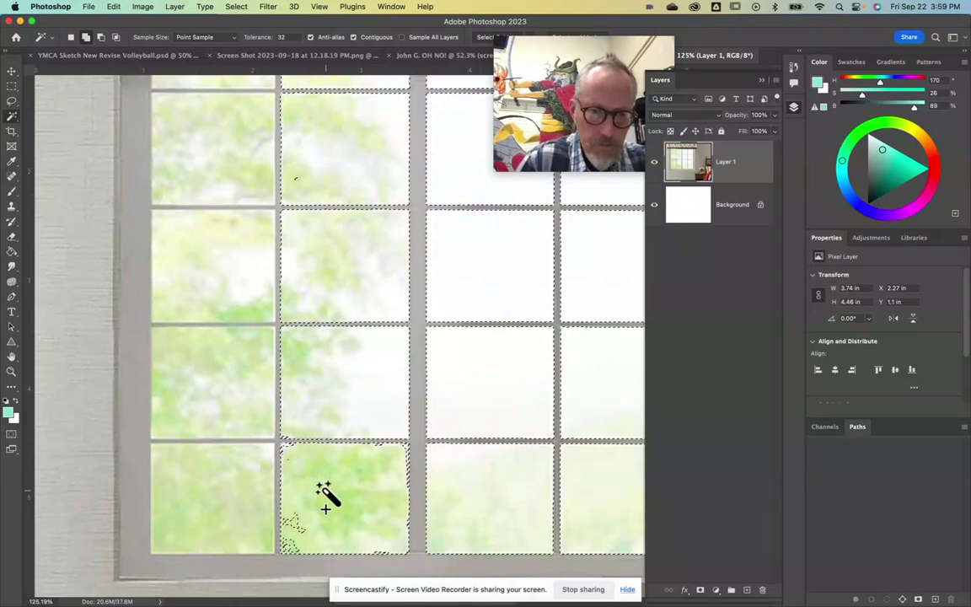
{"action": "left_click", "coordinate": [295, 533]}
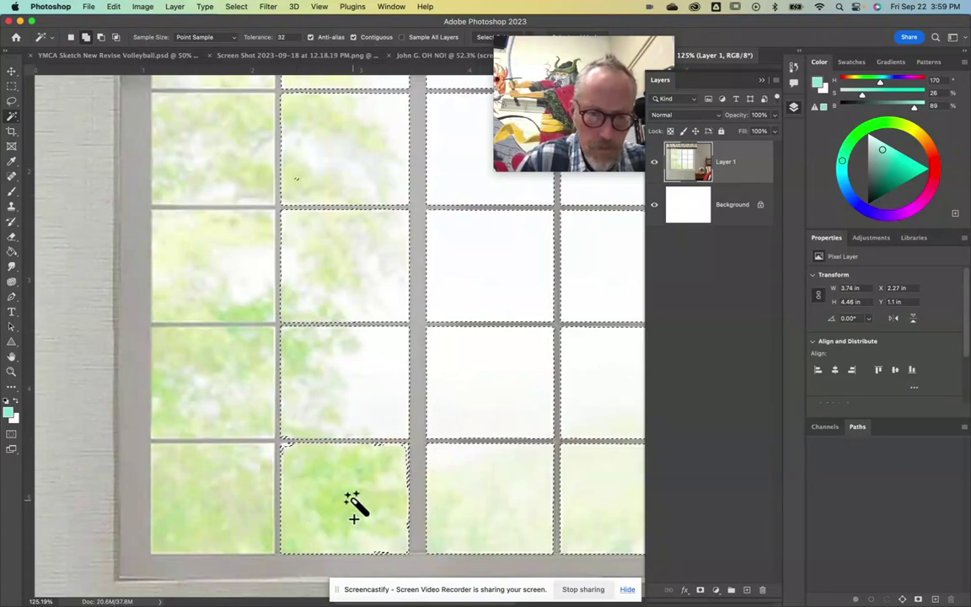
{"action": "scroll", "coordinate": [385, 484], "scroll_direction": "up", "scroll_amount": 5}
{"action": "scroll", "coordinate": [402, 455], "scroll_direction": "down", "scroll_amount": 1}
{"action": "left_click", "coordinate": [397, 401]}
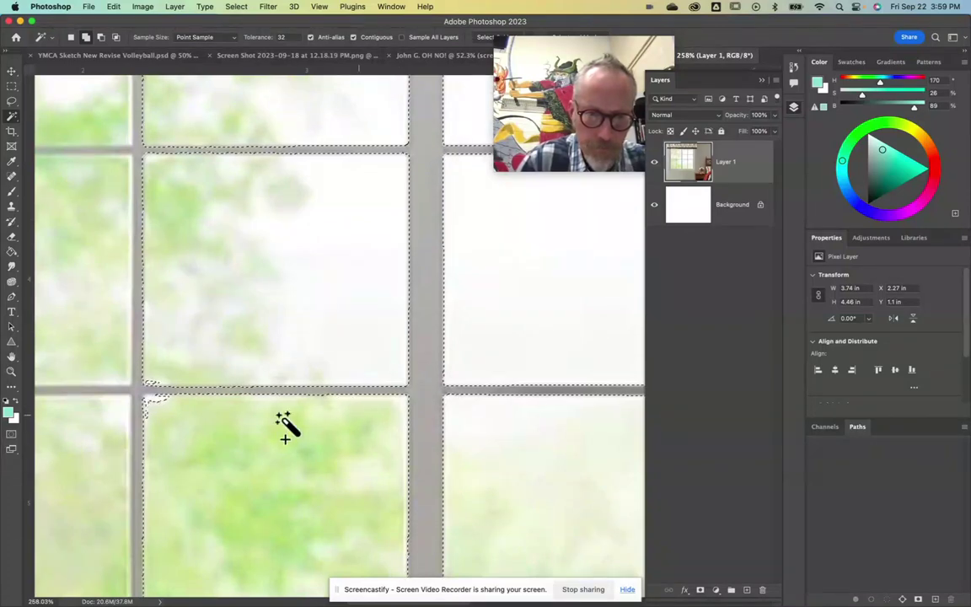
{"action": "left_click", "coordinate": [143, 381], "text": "shift"}
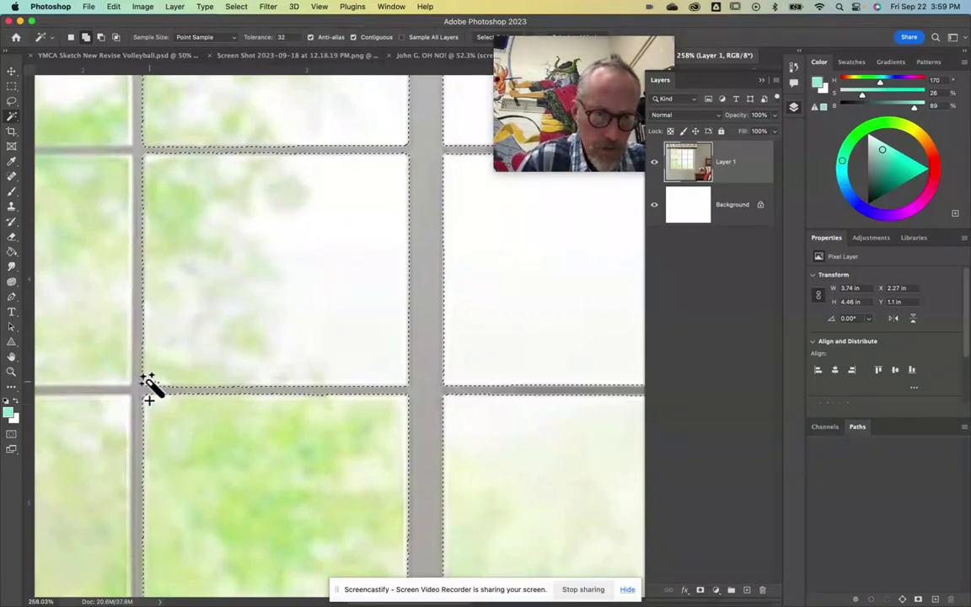
Add the bottom pane of the window's leftmost column to the selection, including its leftover patches
{"action": "left_click", "coordinate": [105, 411], "text": "shift"}
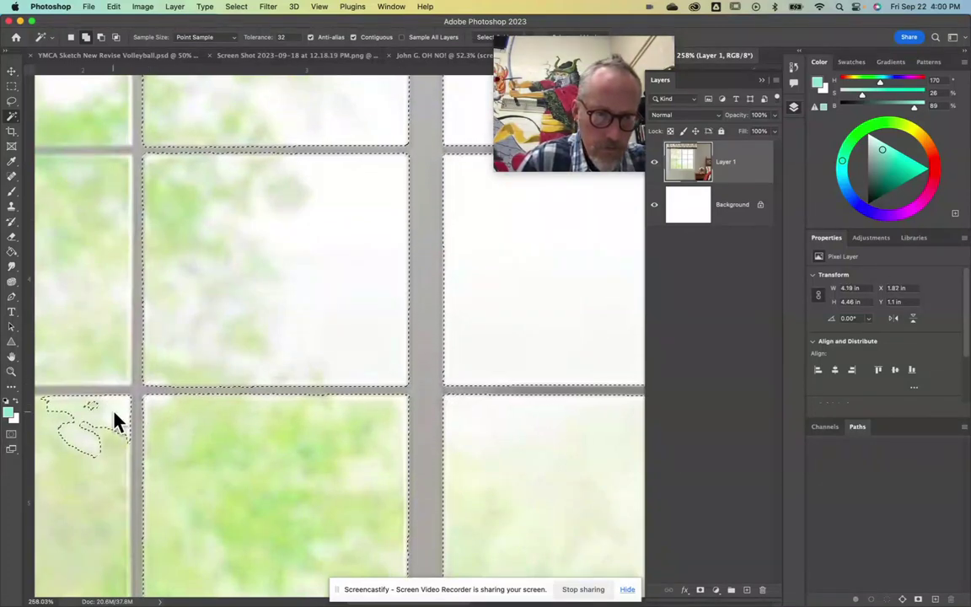
{"action": "scroll", "coordinate": [114, 413], "scroll_direction": "left", "scroll_amount": 8}
{"action": "left_click", "coordinate": [255, 377], "text": "shift"}
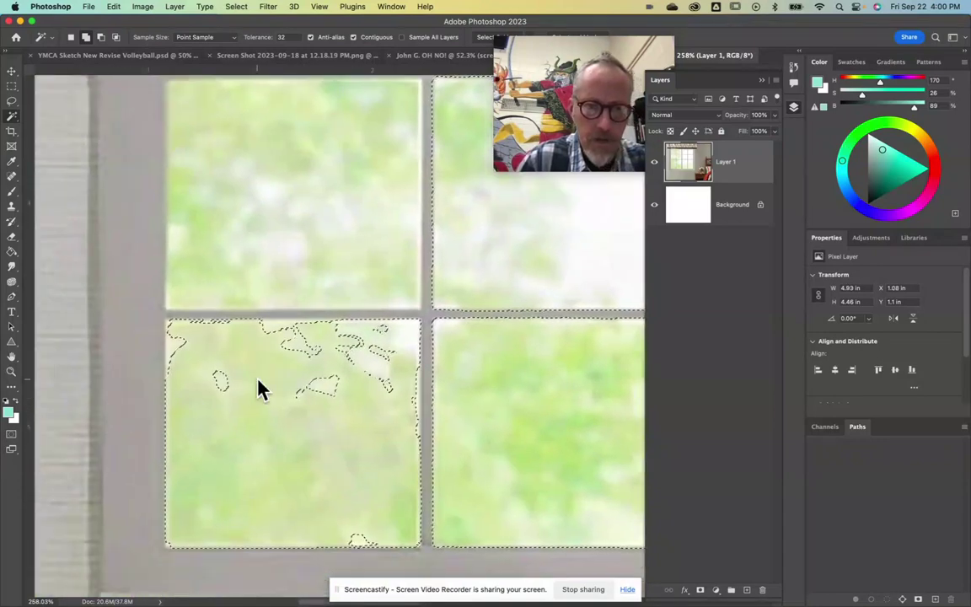
{"action": "left_click", "coordinate": [317, 375], "text": "shift"}
Add the leftmost column's second pane from the bottom to the selection, filling in its remaining green and white patches
{"action": "left_click", "coordinate": [336, 261], "text": "shift"}
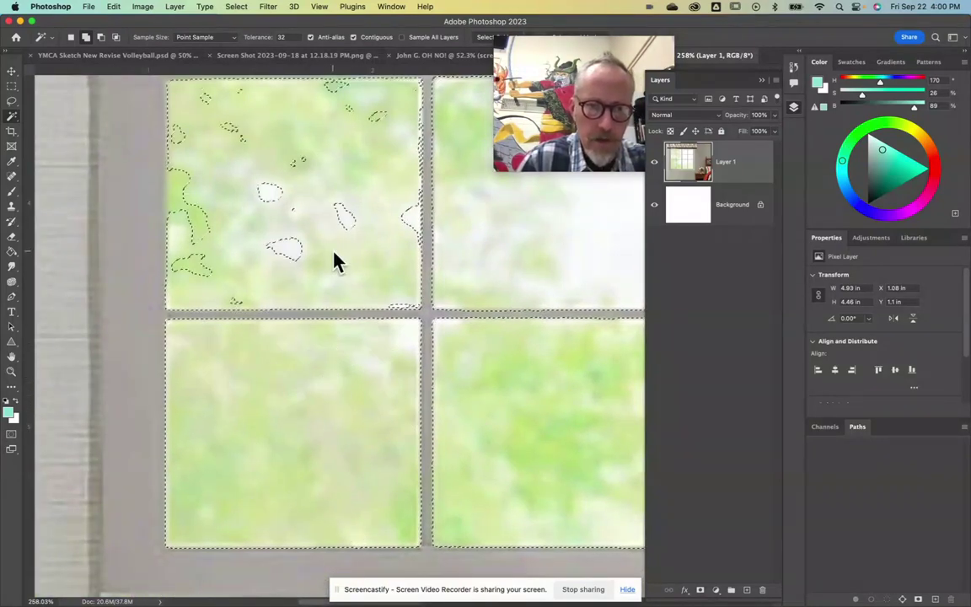
{"action": "scroll", "coordinate": [335, 261], "scroll_direction": "up", "scroll_amount": 3}
{"action": "left_click", "coordinate": [341, 329], "text": "shift"}
{"action": "left_click", "coordinate": [190, 329], "text": "shift"}
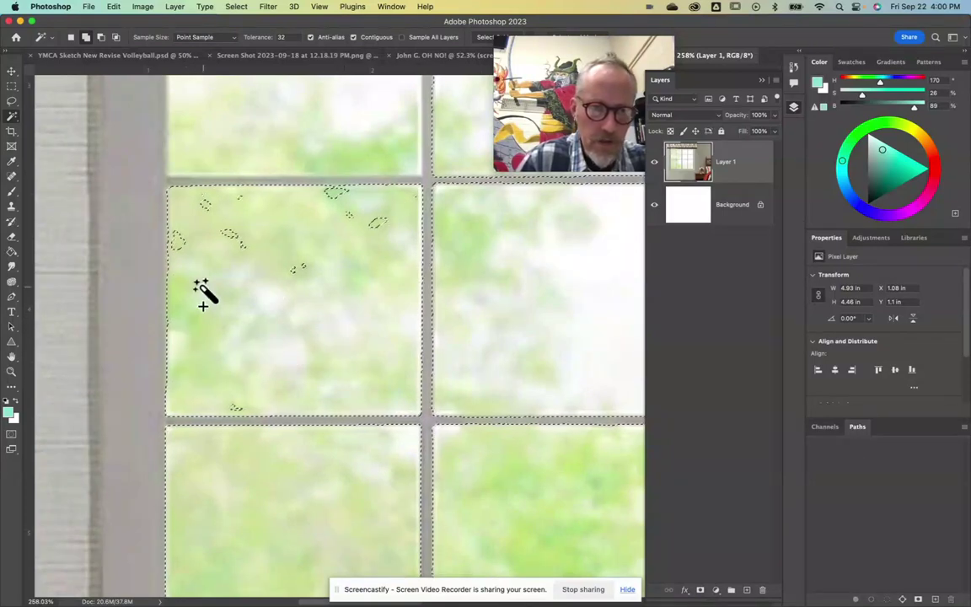
{"action": "left_click", "coordinate": [182, 246], "text": "shift"}
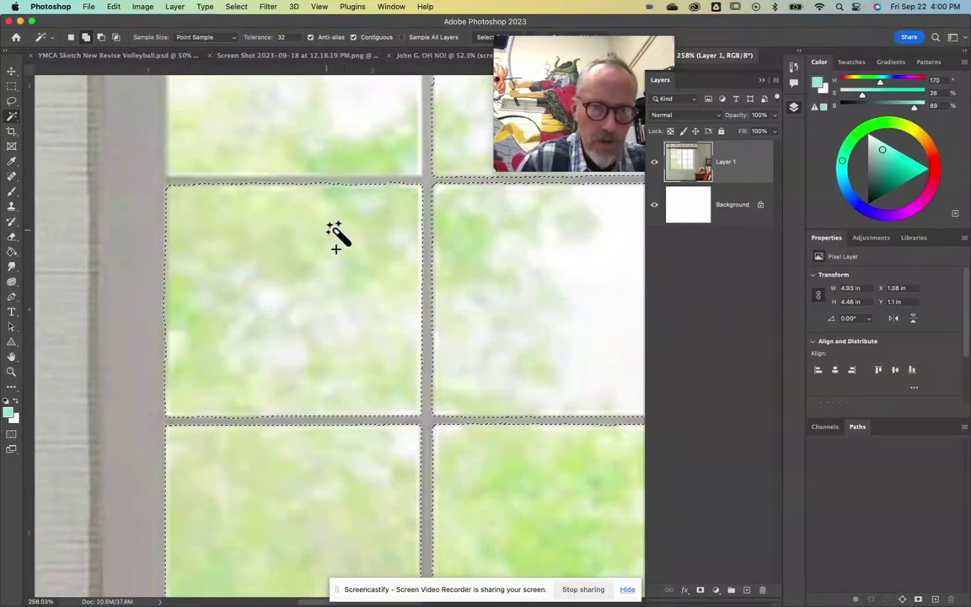
Add the leftmost column's third pane from the bottom to the selection, including the leftover spots along its upper and lower edges
{"action": "scroll", "coordinate": [310, 262], "scroll_direction": "up", "scroll_amount": 5}
{"action": "left_click", "coordinate": [308, 264], "text": "shift"}
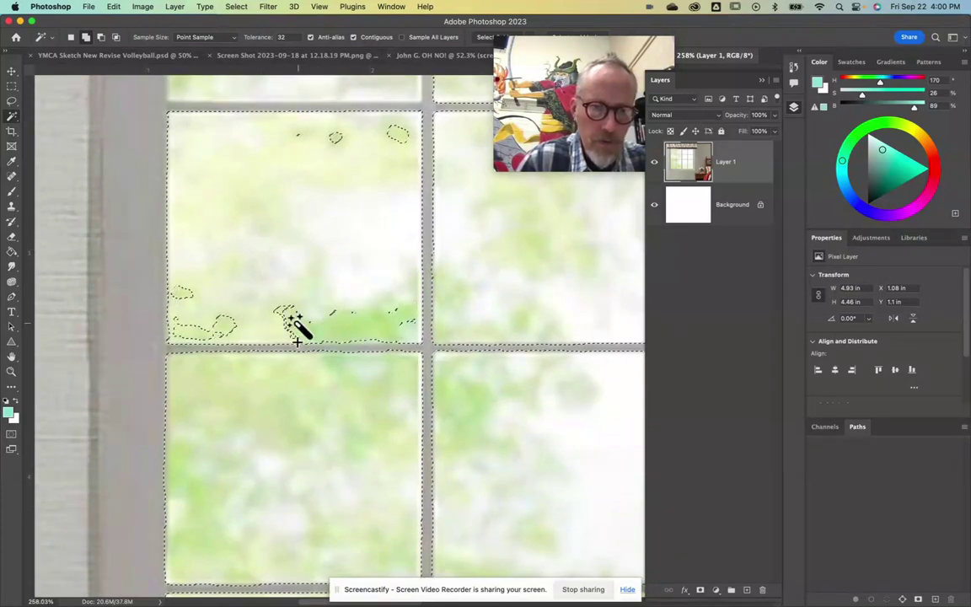
{"action": "left_click", "coordinate": [282, 310], "text": "shift"}
{"action": "left_click", "coordinate": [333, 136], "text": "shift"}
{"action": "left_click", "coordinate": [297, 134], "text": "shift"}
{"action": "left_click", "coordinate": [397, 134], "text": "shift"}
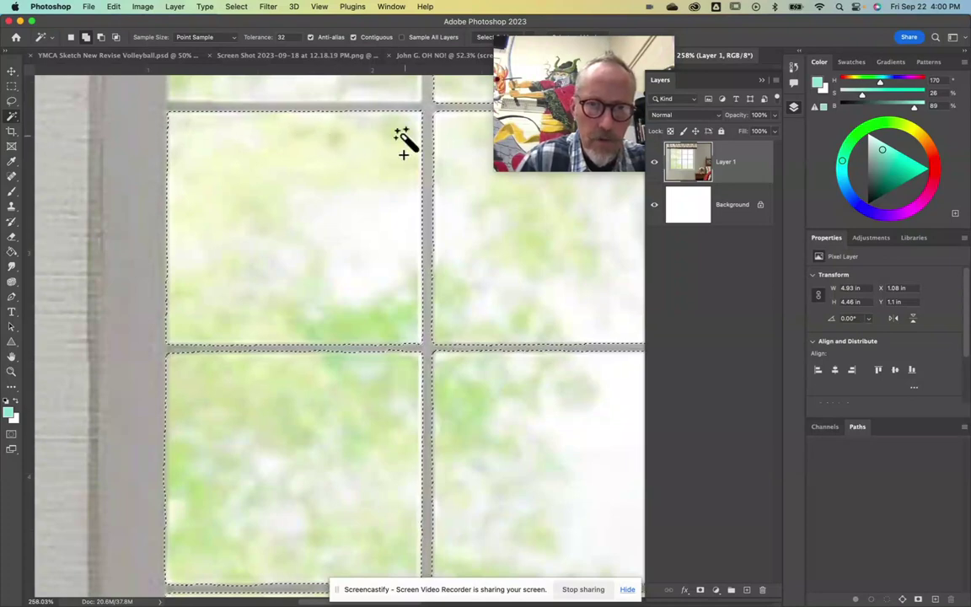
Add the uppermost full pane of the leftmost column to the selection, filling in all of its unselected spots
{"action": "scroll", "coordinate": [292, 179], "scroll_direction": "up", "scroll_amount": 5}
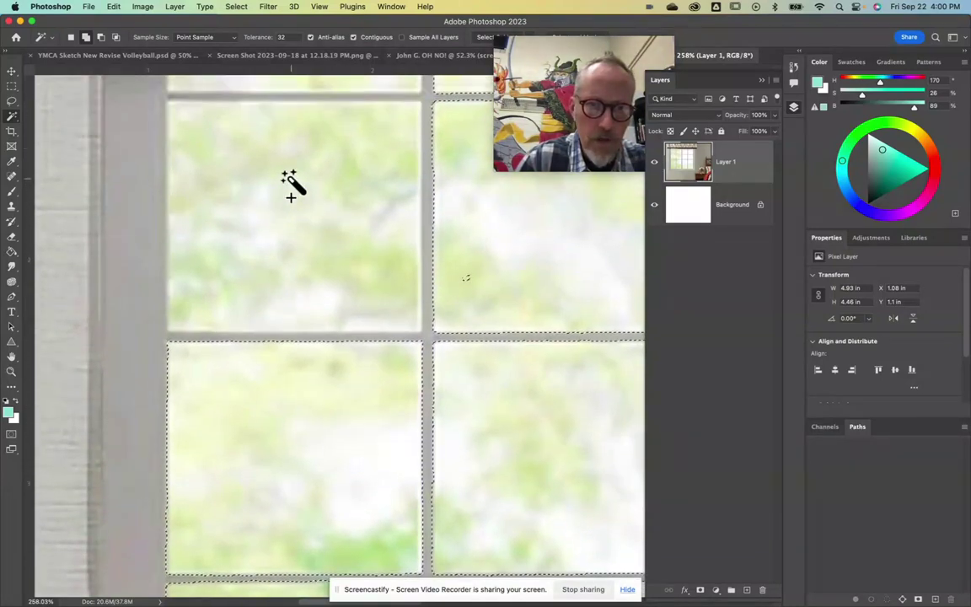
{"action": "left_click", "coordinate": [292, 187], "text": "shift"}
{"action": "left_click", "coordinate": [348, 262], "text": "shift"}
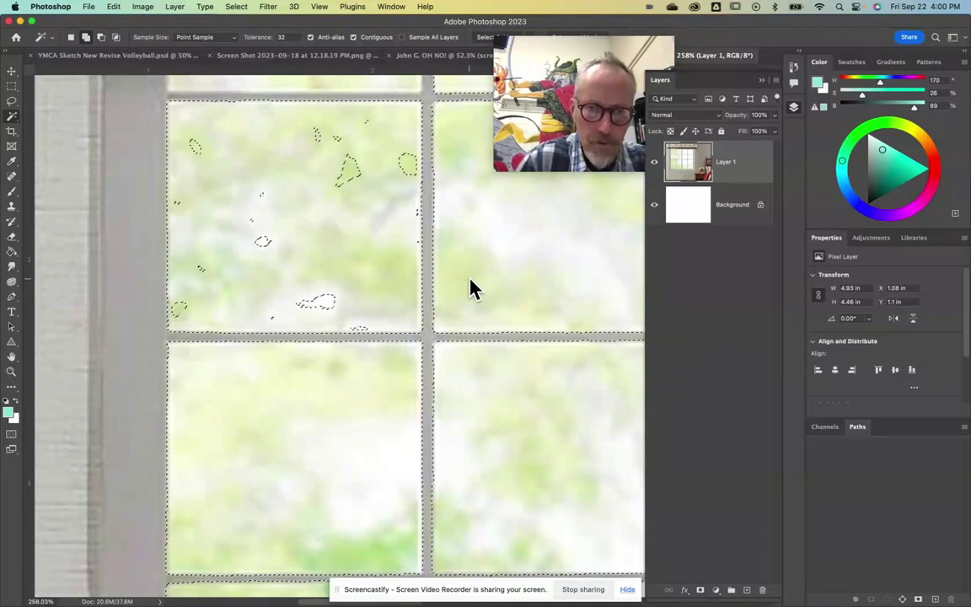
{"action": "left_click", "coordinate": [346, 173], "text": "shift"}
{"action": "left_click", "coordinate": [266, 243], "text": "shift"}
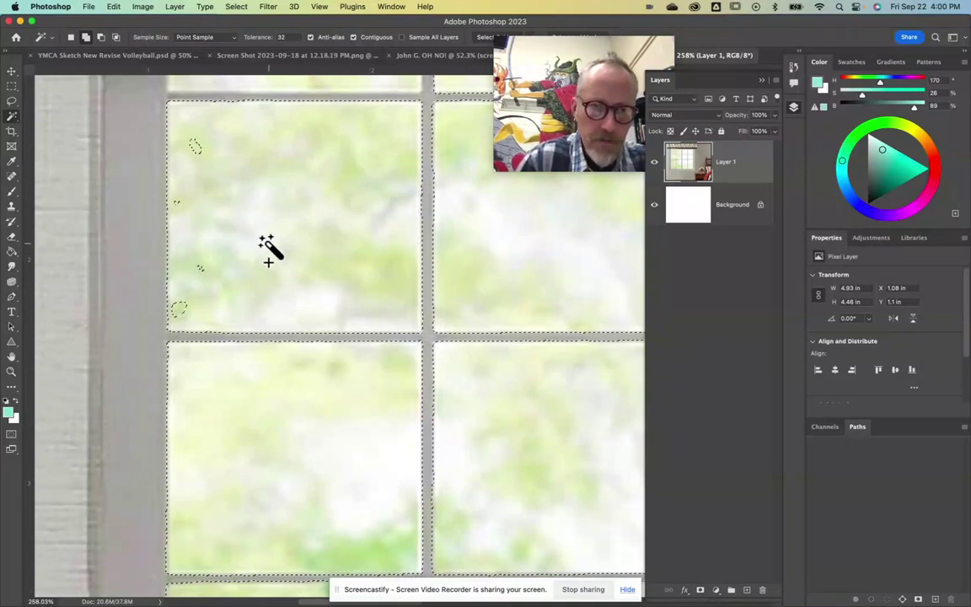
{"action": "left_click", "coordinate": [189, 311], "text": "shift"}
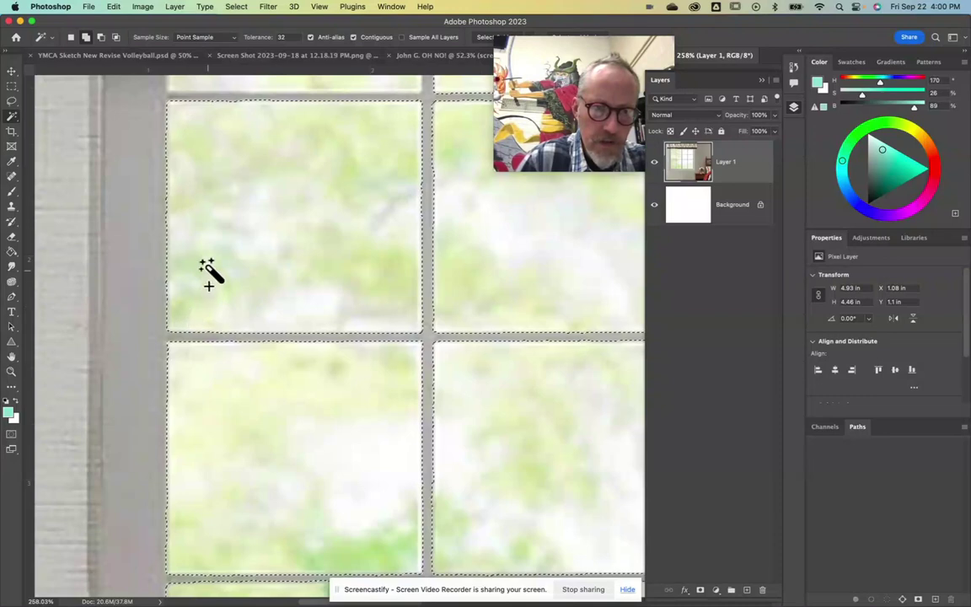
Add the partial pane beneath the valance in the leftmost column to complete the window pane selection, and check the whole window
{"action": "scroll", "coordinate": [232, 207], "scroll_direction": "up", "scroll_amount": 5}
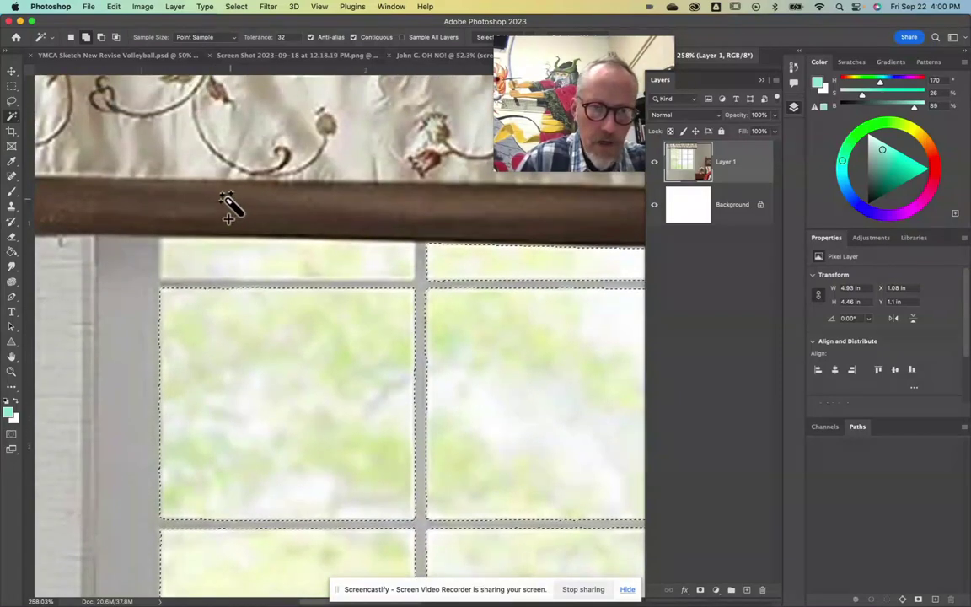
{"action": "left_click", "coordinate": [241, 261], "text": "shift"}
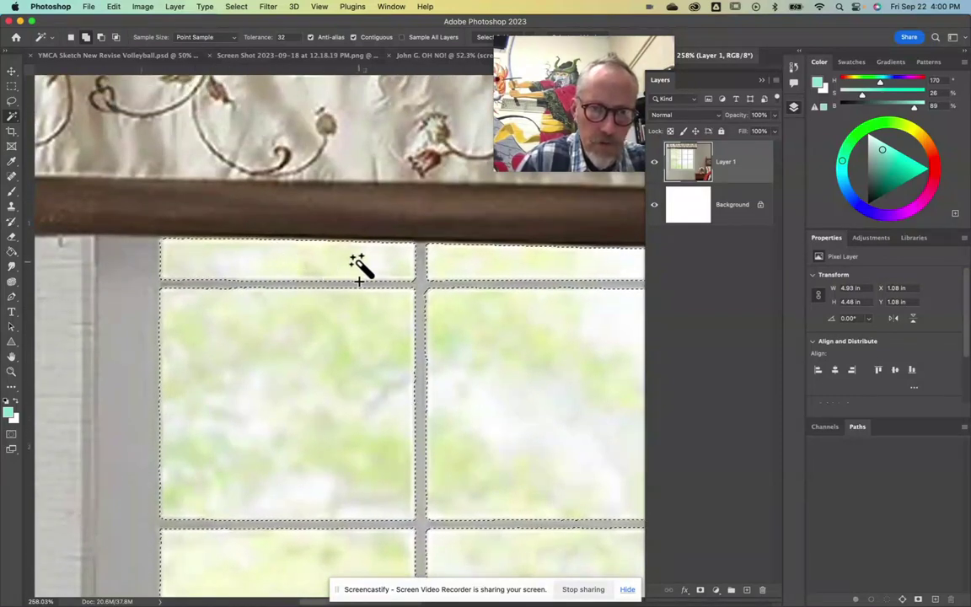
{"action": "scroll", "coordinate": [361, 266], "scroll_direction": "down", "scroll_amount": 5}
{"action": "scroll", "coordinate": [361, 268], "scroll_direction": "down", "scroll_amount": 5}
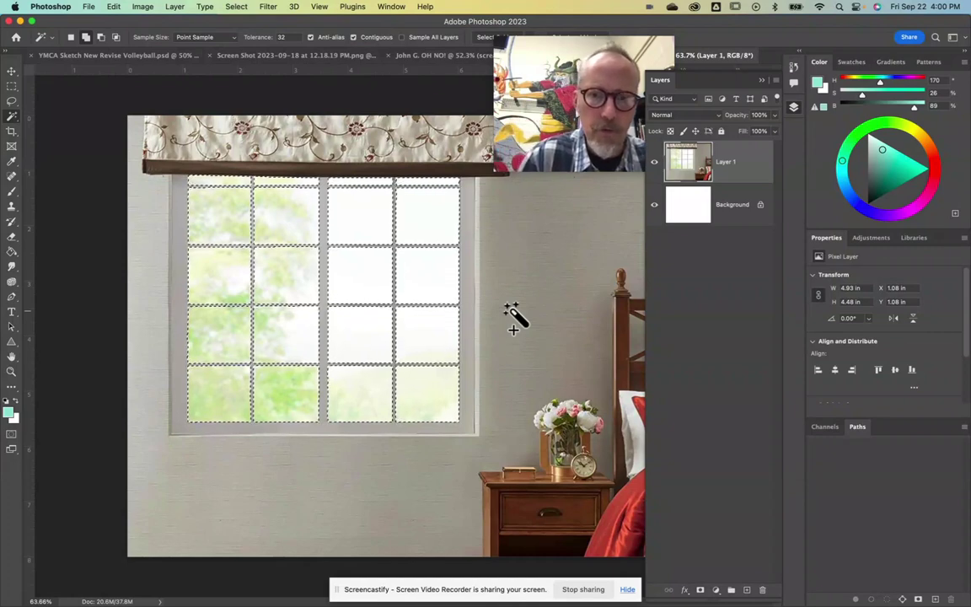
Delete the selected window panes from the room layer, clear the selection, and save the document
{"action": "key", "text": "Delete"}
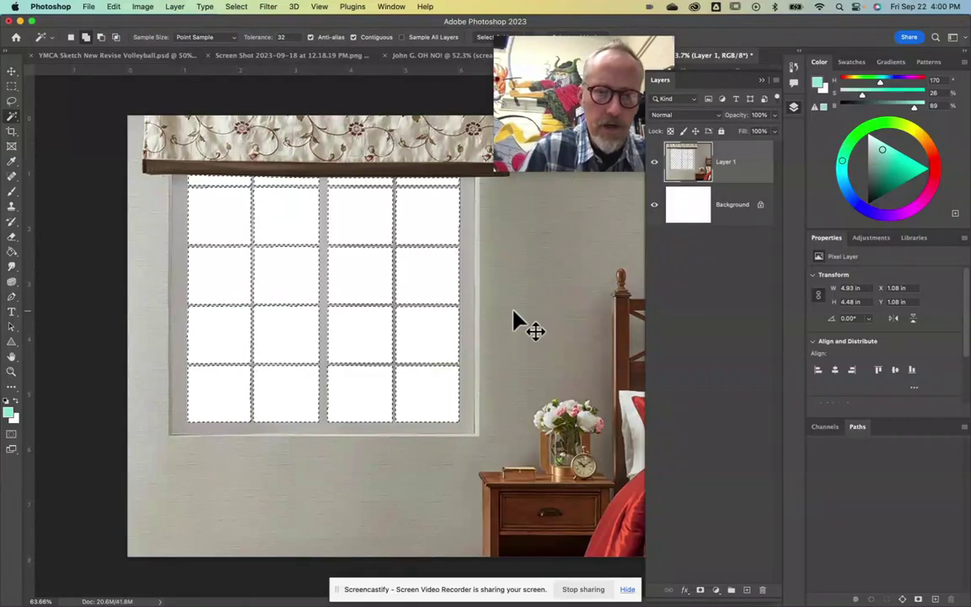
{"action": "key", "text": "super+d"}
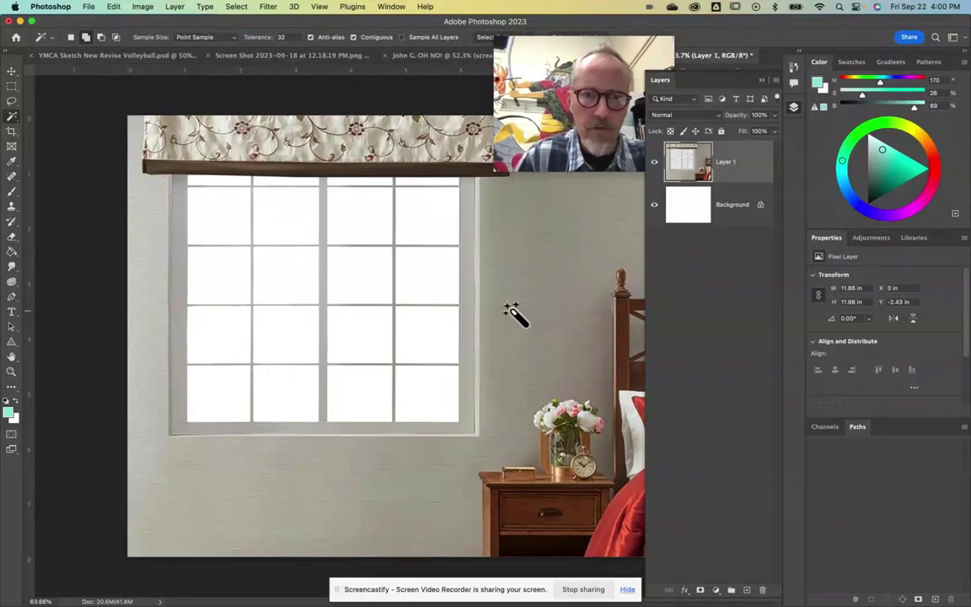
{"action": "key", "text": "super+s"}
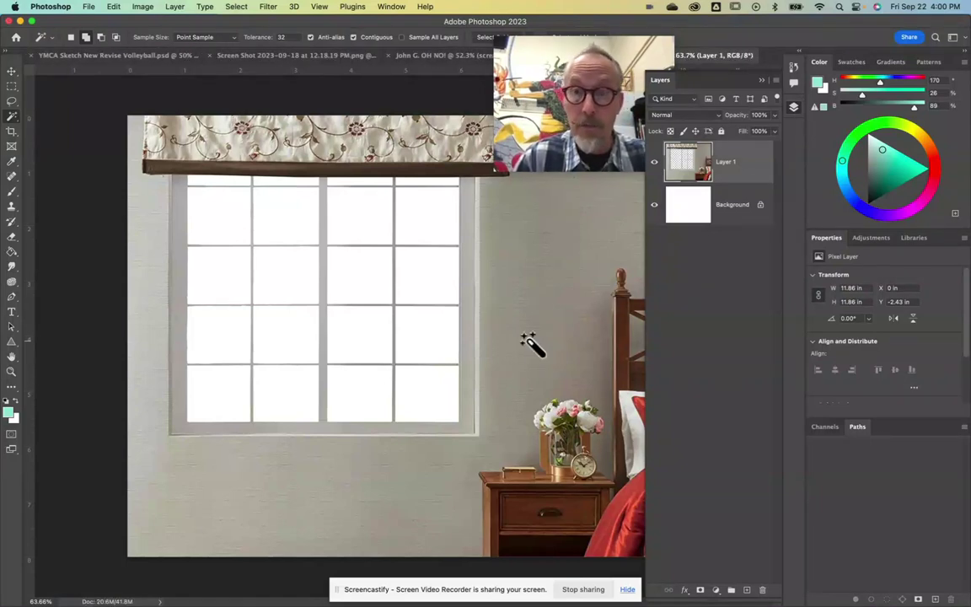
Switch to the Classroom assignment in Chrome, close the window picture, and copy the night sky.jpeg image
{"action": "key", "text": "super+Tab"}
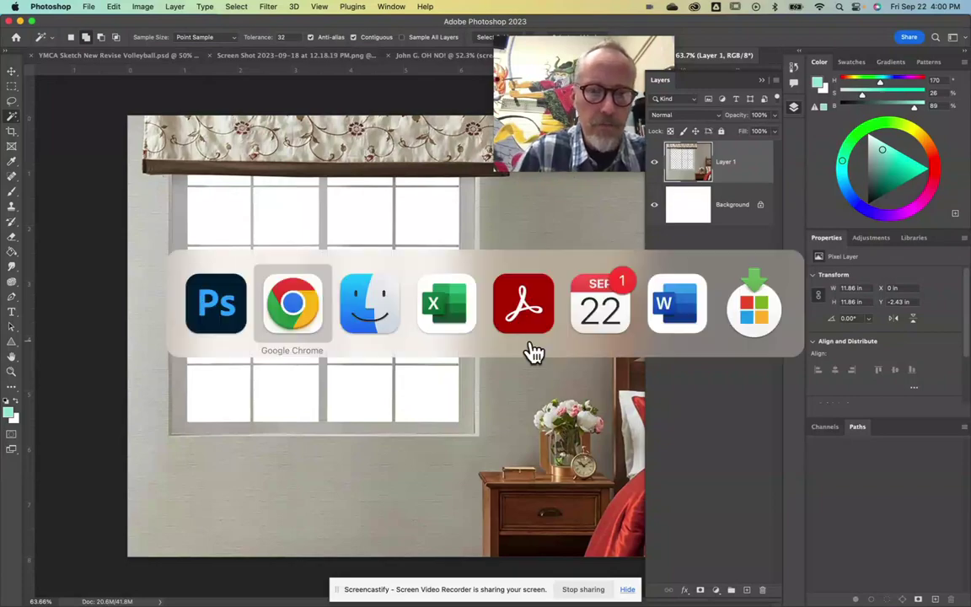
{"action": "left_click", "coordinate": [178, 569]}
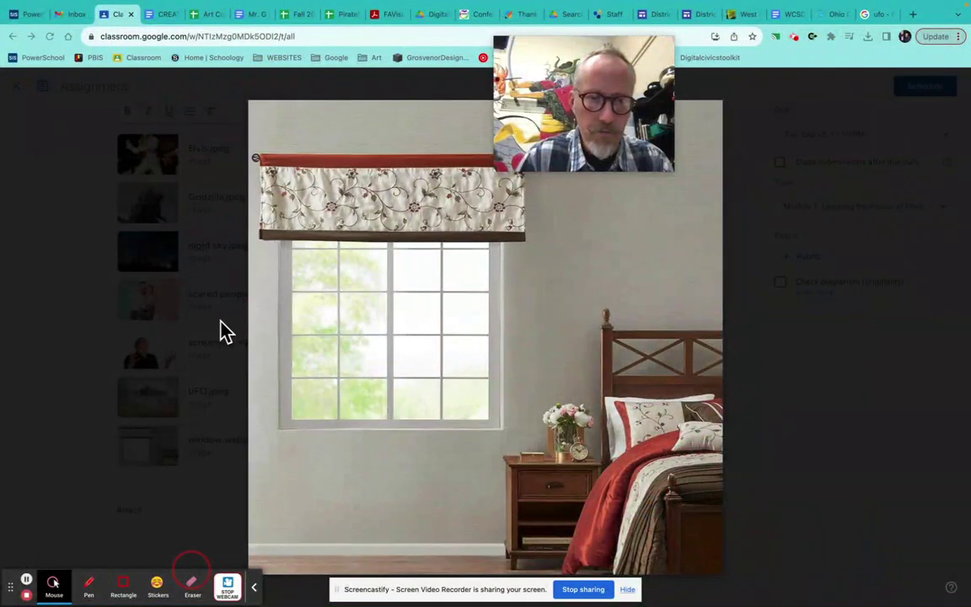
{"action": "left_click", "coordinate": [471, 284]}
{"action": "left_click", "coordinate": [784, 252]}
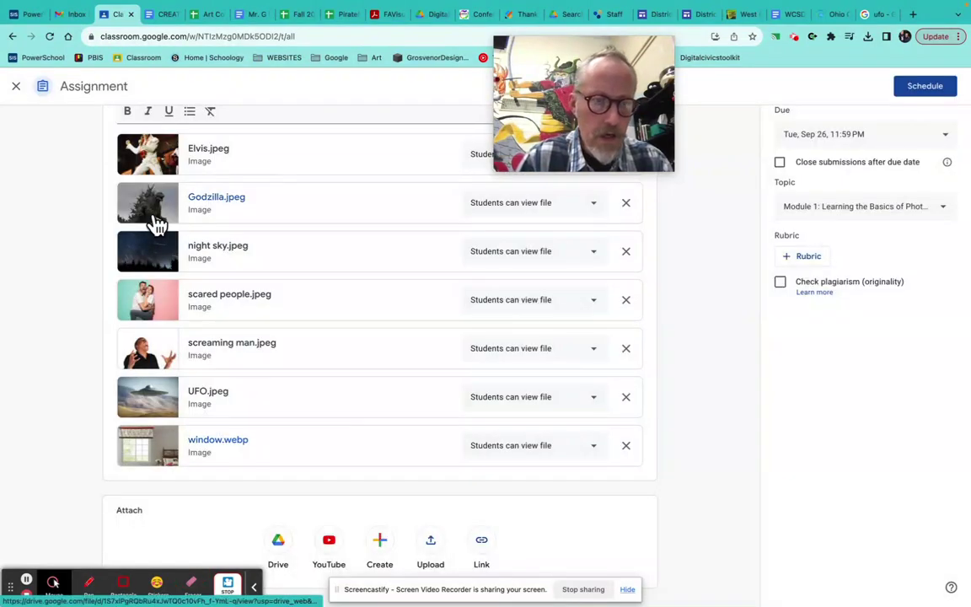
{"action": "left_click", "coordinate": [152, 256]}
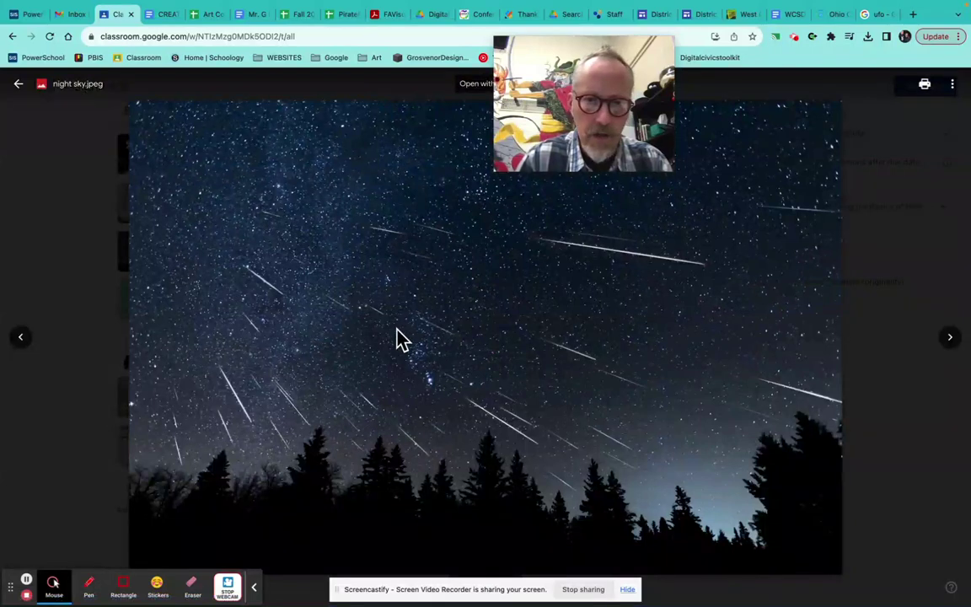
{"action": "right_click", "coordinate": [397, 331]}
{"action": "left_click", "coordinate": [432, 363]}
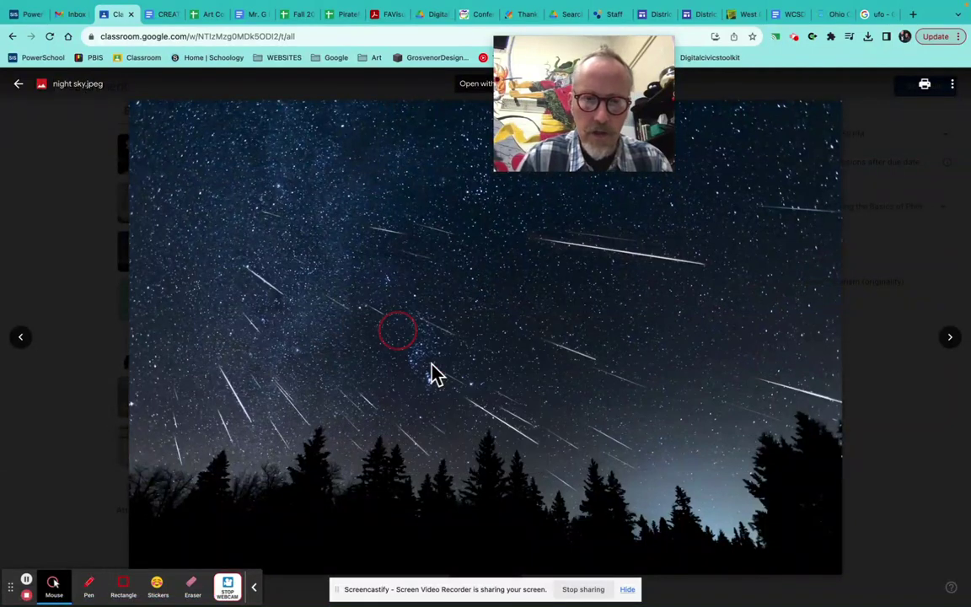
Return to Photoshop, paste the night sky, and place its layer beneath the room layer so it shows through the window
{"action": "key", "text": "super+Tab"}
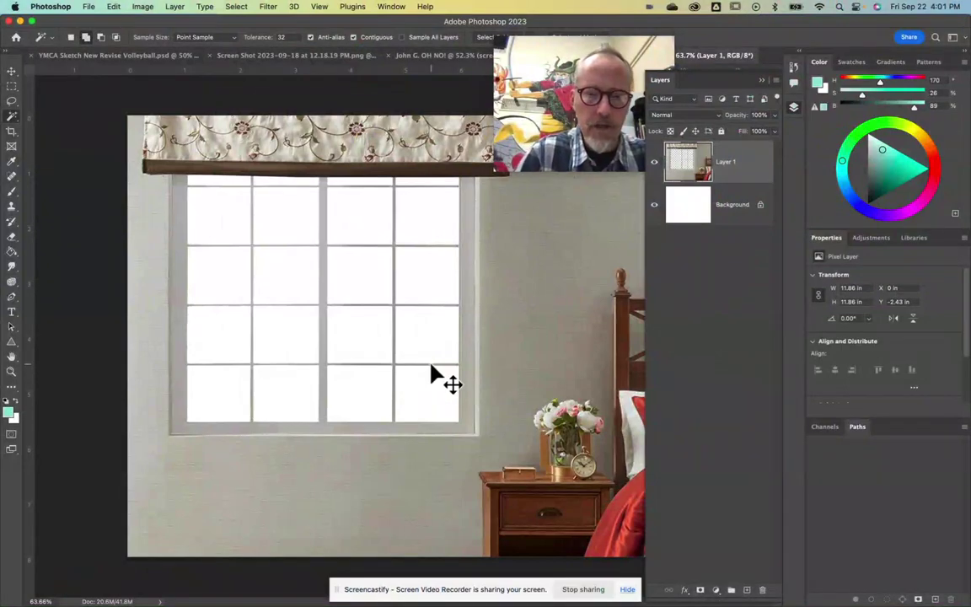
{"action": "key", "text": "super+v"}
{"action": "scroll", "coordinate": [428, 362], "scroll_direction": "up", "scroll_amount": 3}
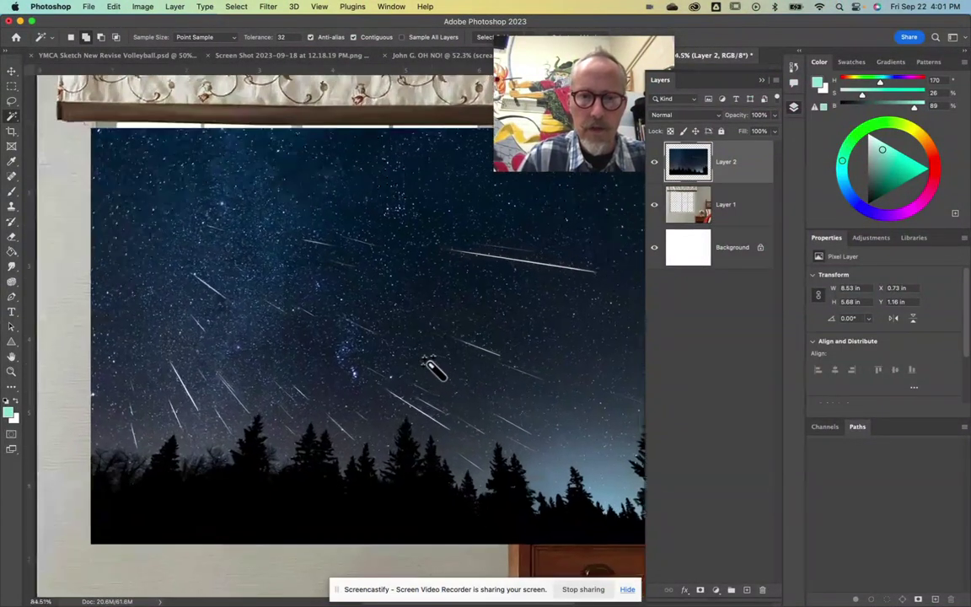
{"action": "scroll", "coordinate": [476, 354], "scroll_direction": "down", "scroll_amount": 5}
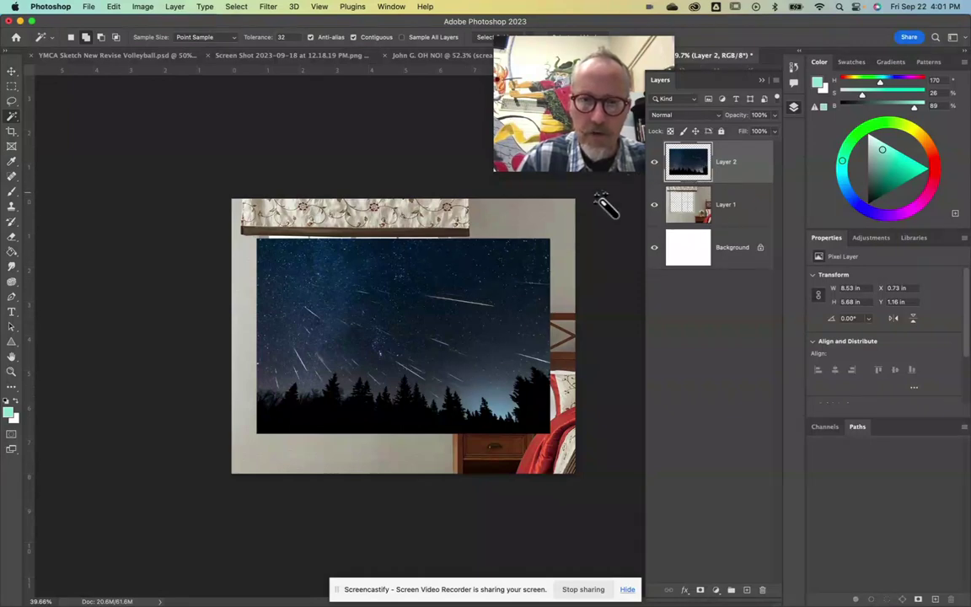
{"action": "left_click_drag", "start_coordinate": [689, 174], "coordinate": [690, 216]}
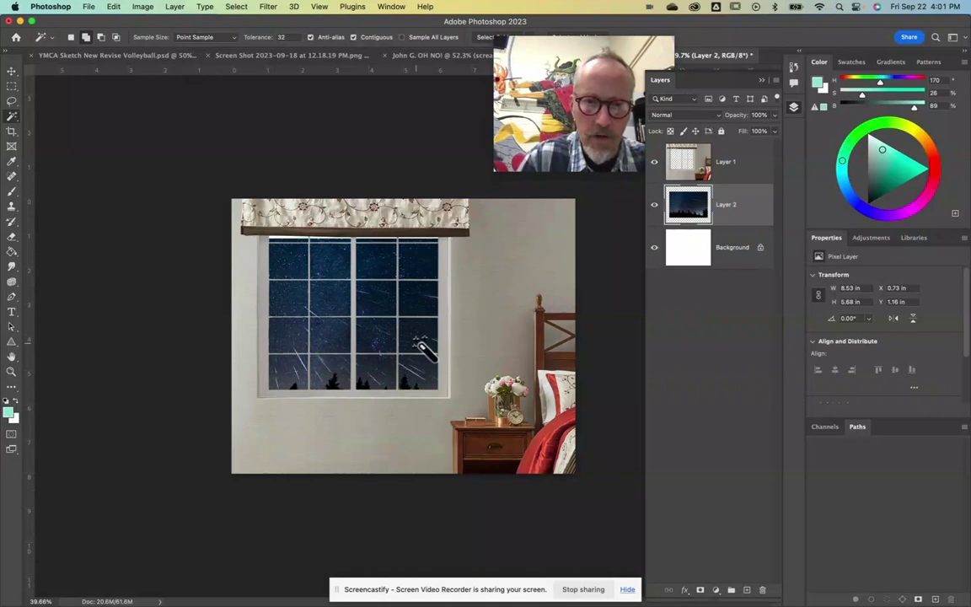
Move the night sky up to the canvas's upper edge and slightly left so the treeline fills the lower window panes
{"action": "key", "text": "v"}
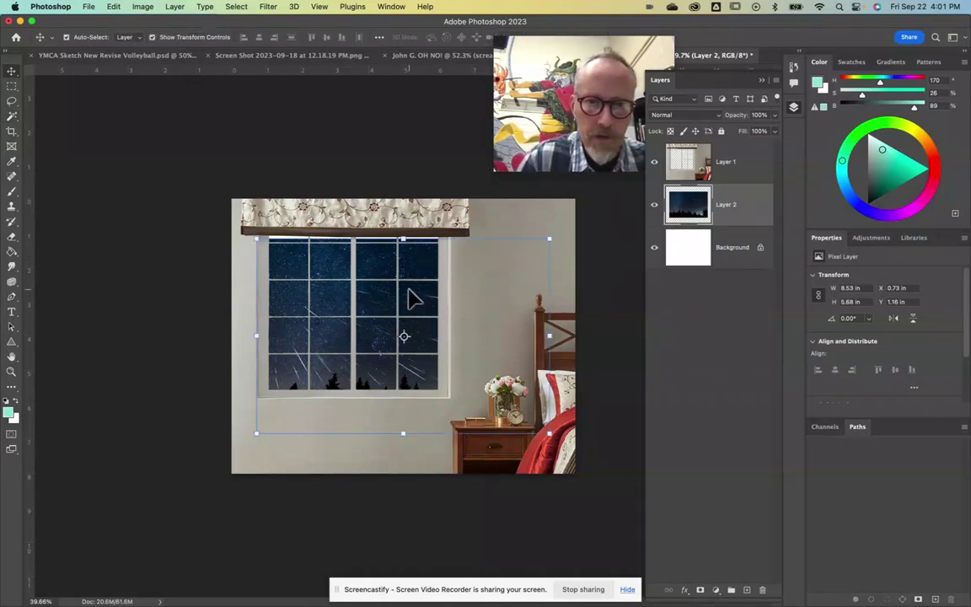
{"action": "left_click_drag", "start_coordinate": [444, 312], "coordinate": [406, 266]}
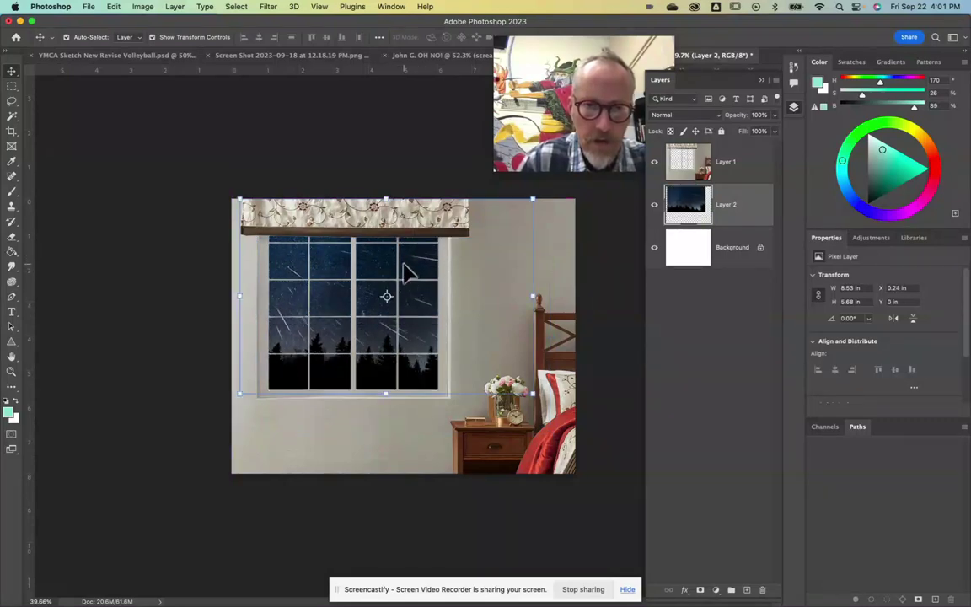
{"action": "left_click", "coordinate": [557, 260]}
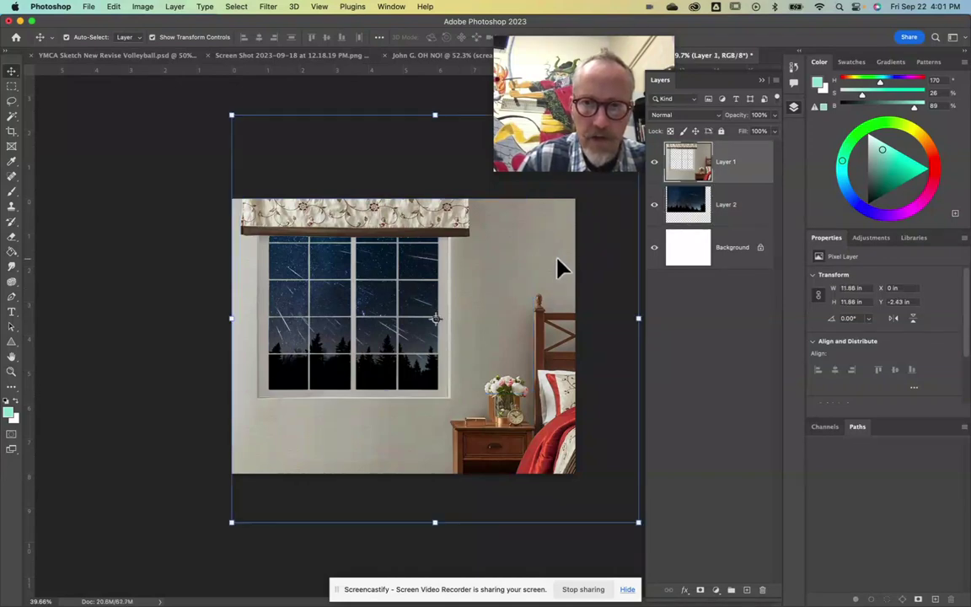
Rename the night sky layer as sky and save the document
{"action": "double_click", "coordinate": [726, 205]}
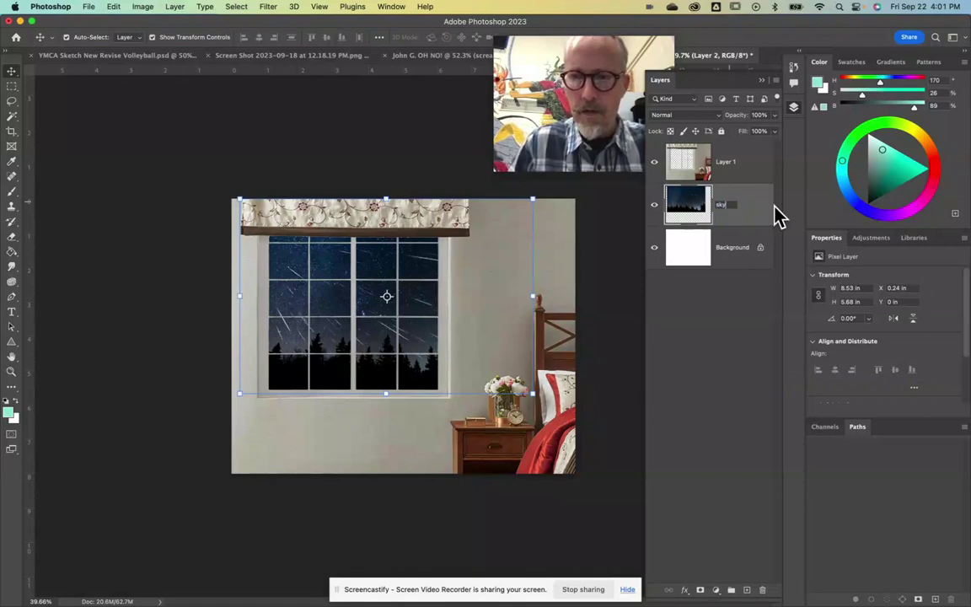
{"action": "type", "text": "sky"}
{"action": "key", "text": "Return"}
{"action": "key", "text": "super+s"}
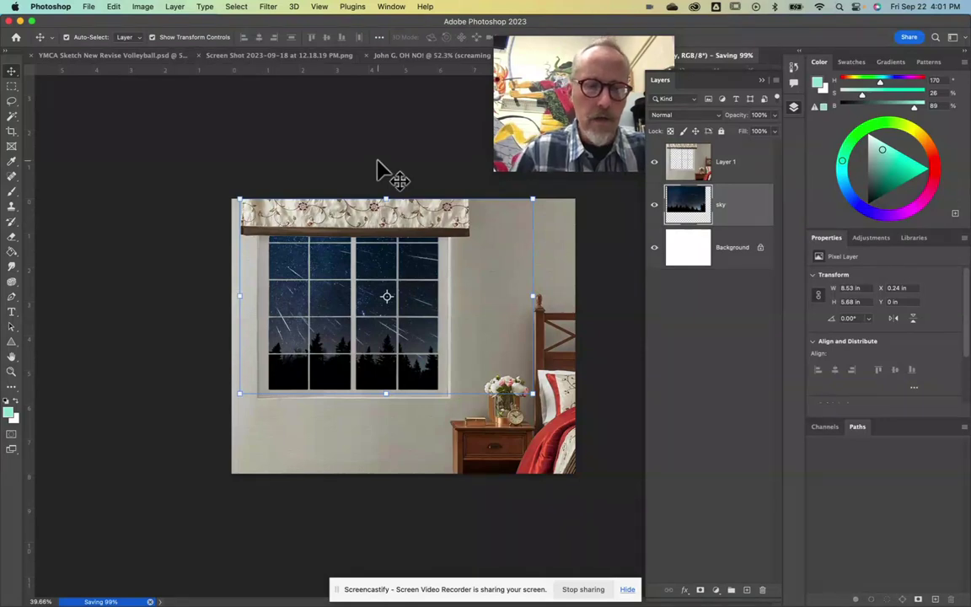
Switch to the Classroom assignment in Chrome, close the night sky picture, and copy the Godzilla.jpeg image
{"action": "mouse_move", "coordinate": [263, 603]}
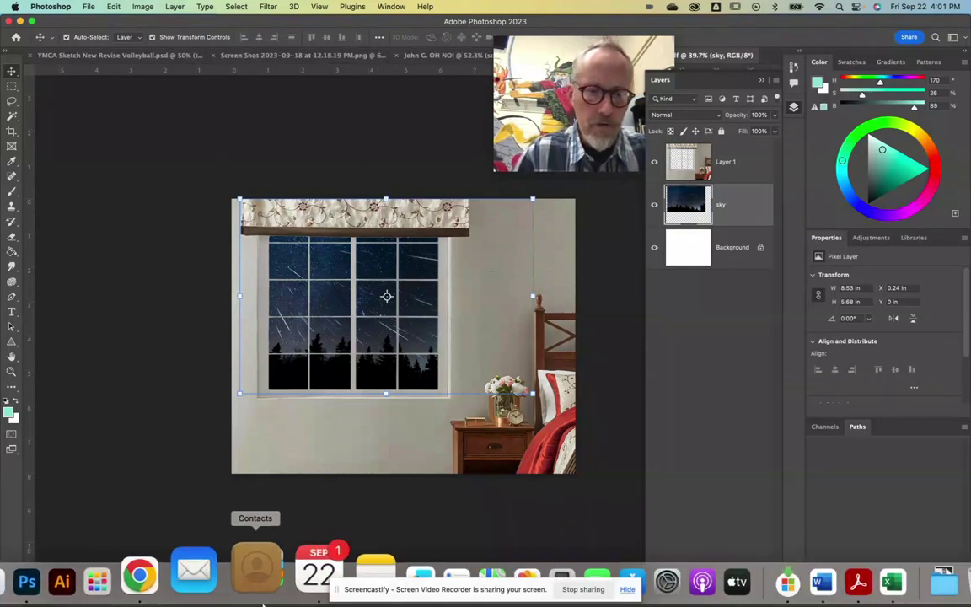
{"action": "left_click", "coordinate": [192, 573]}
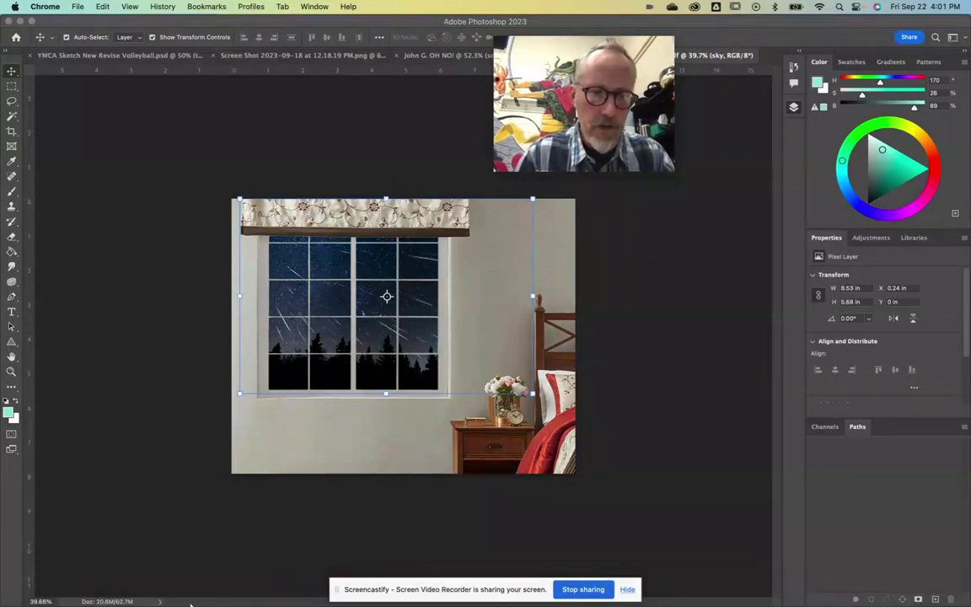
{"action": "left_click", "coordinate": [189, 578]}
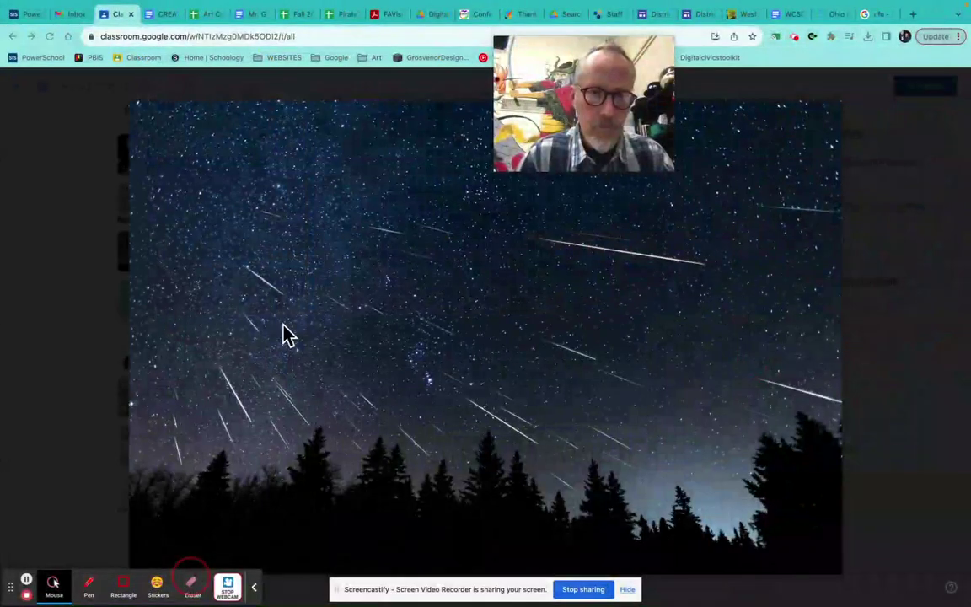
{"action": "left_click", "coordinate": [108, 265]}
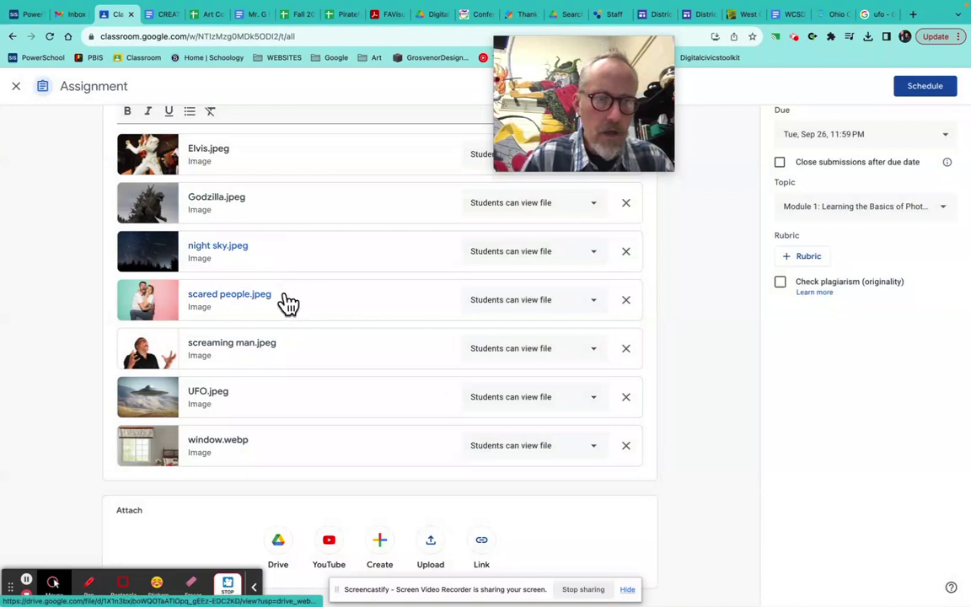
{"action": "left_click", "coordinate": [160, 211]}
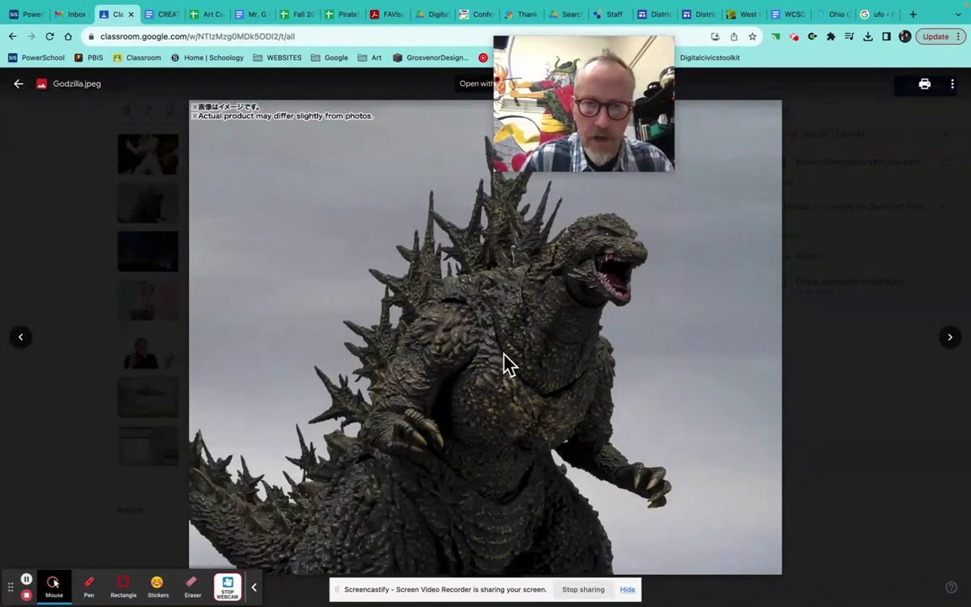
{"action": "right_click", "coordinate": [503, 355]}
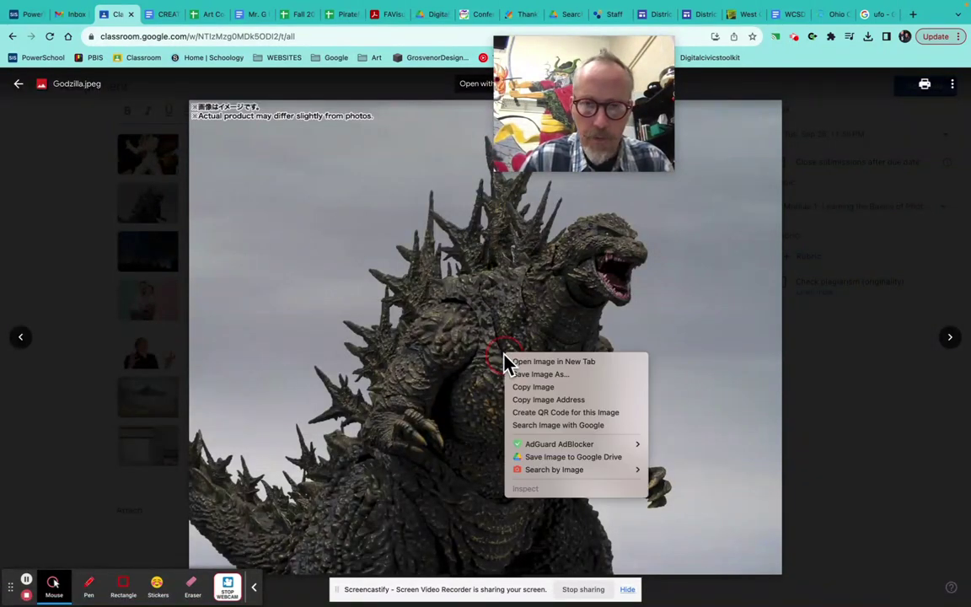
{"action": "left_click", "coordinate": [541, 386]}
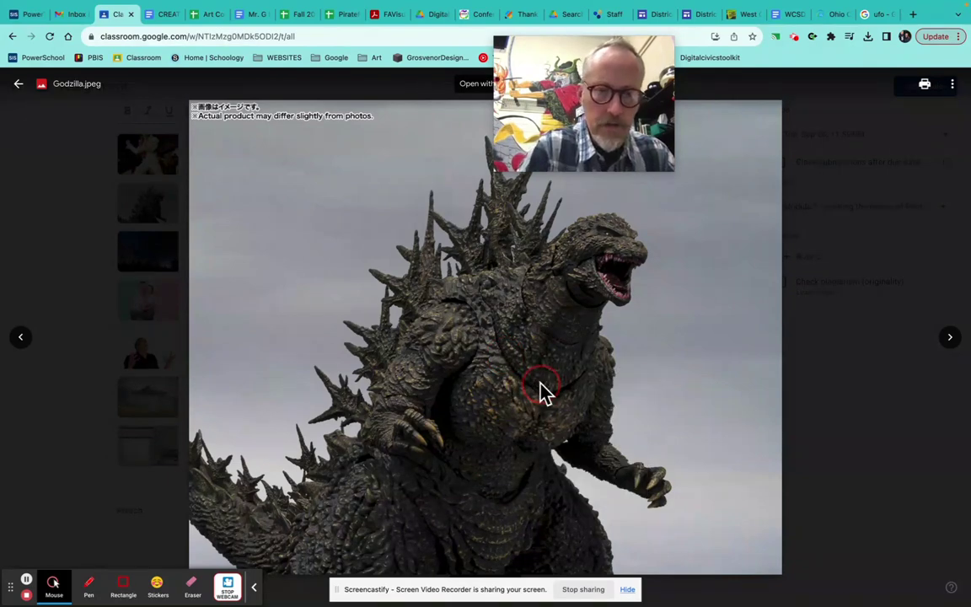
Return to Photoshop, paste Godzilla above the sky layer, scale it to about 176.71%, and position it behind the window
{"action": "key", "text": "super+Tab"}
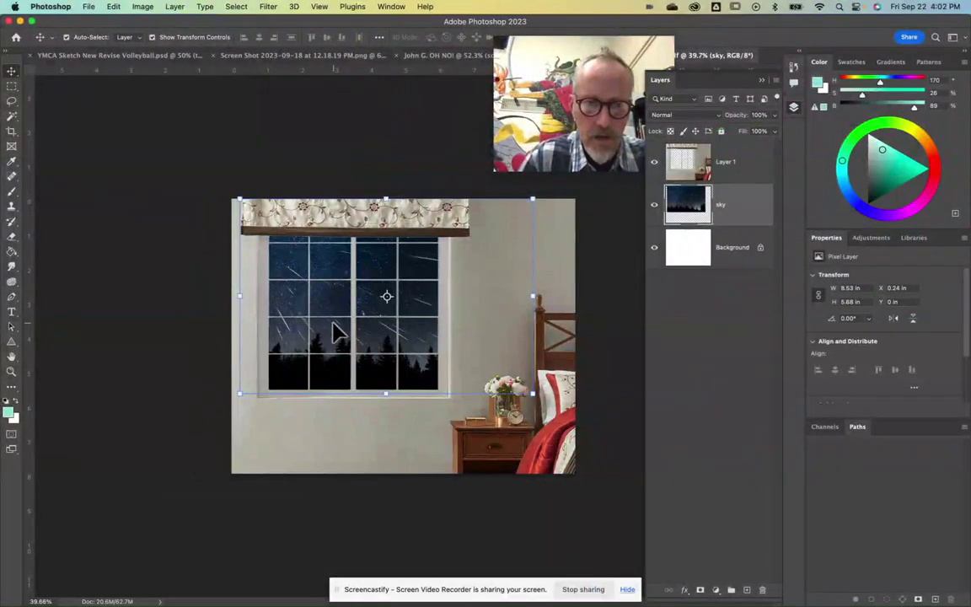
{"action": "key", "text": "super+v"}
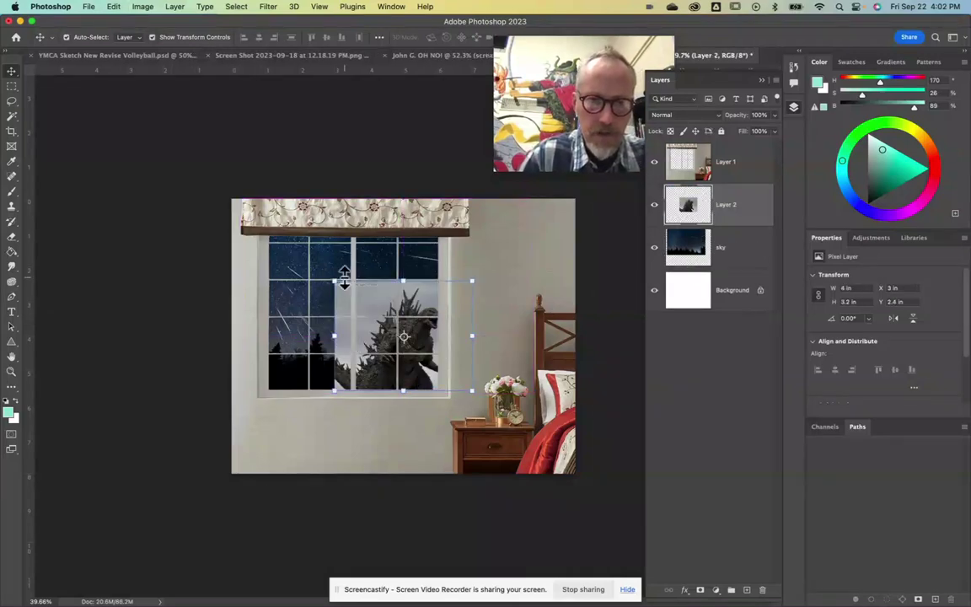
{"action": "left_click_drag", "start_coordinate": [335, 280], "coordinate": [229, 196]}
{"action": "left_click_drag", "start_coordinate": [377, 326], "coordinate": [371, 350]}
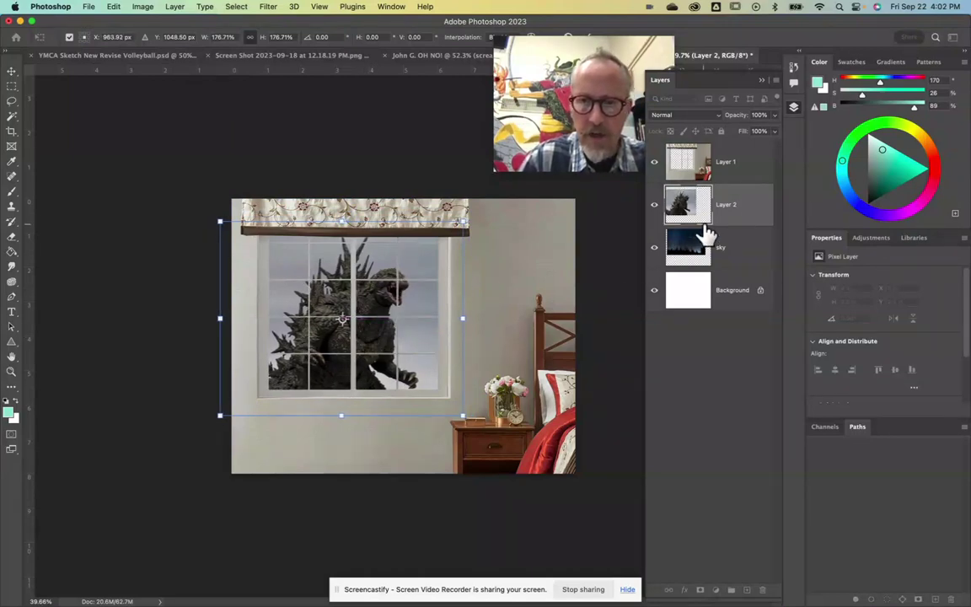
Apply the Godzilla transform and hide the room and sky layers to isolate the Godzilla picture
{"action": "left_click", "coordinate": [654, 162]}
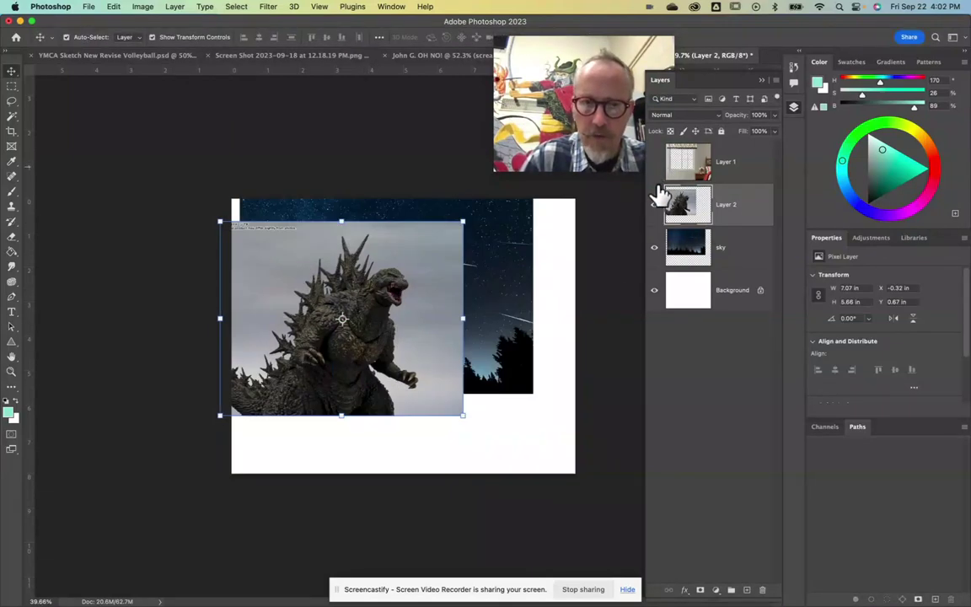
{"action": "left_click", "coordinate": [654, 247]}
{"action": "scroll", "coordinate": [352, 354], "scroll_direction": "up", "scroll_amount": 5}
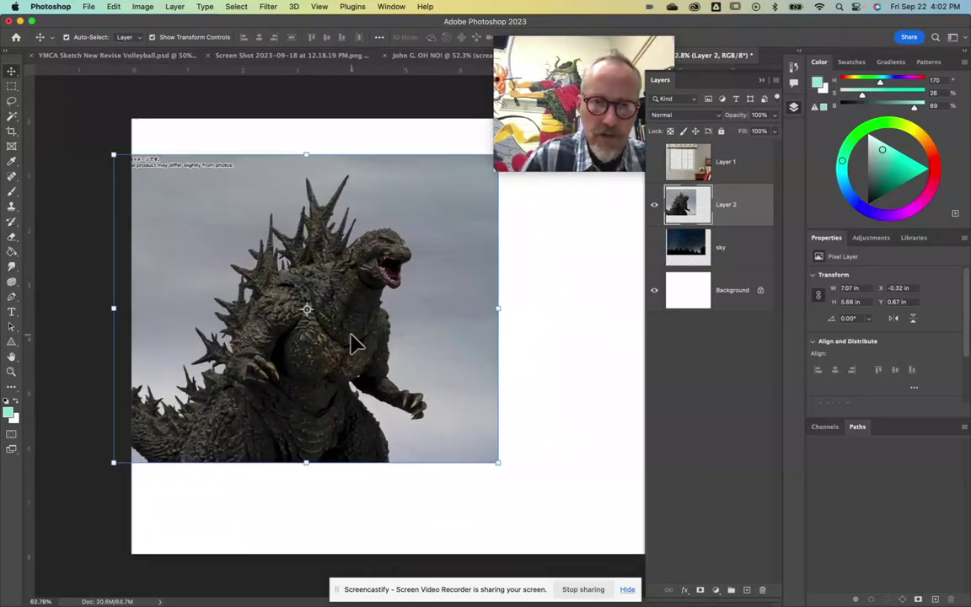
{"action": "scroll", "coordinate": [352, 345], "scroll_direction": "left", "scroll_amount": 3}
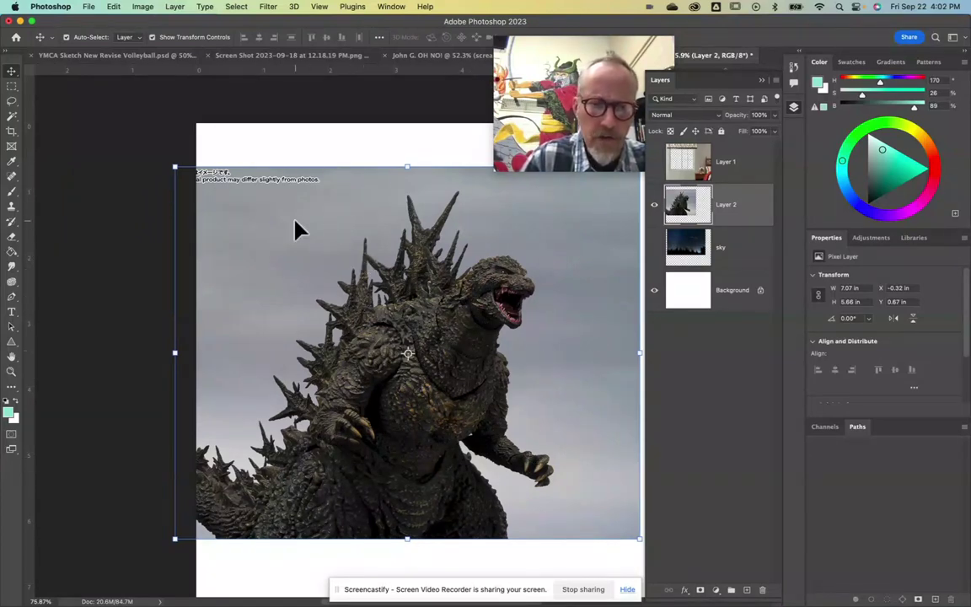
Select the Godzilla figure with the Object Selection tool by enclosing its whole body
{"action": "left_click", "coordinate": [11, 118]}
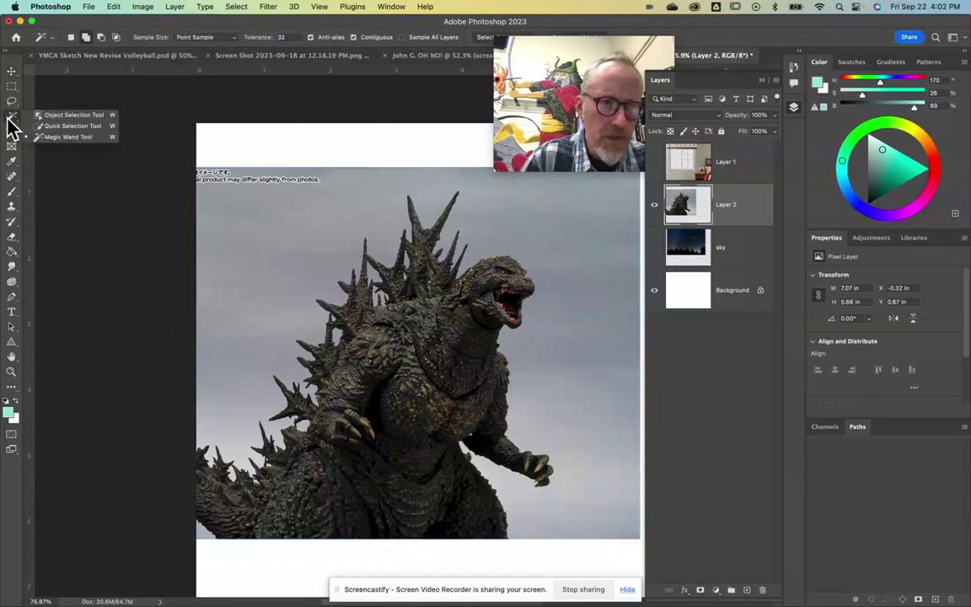
{"action": "left_click", "coordinate": [61, 117]}
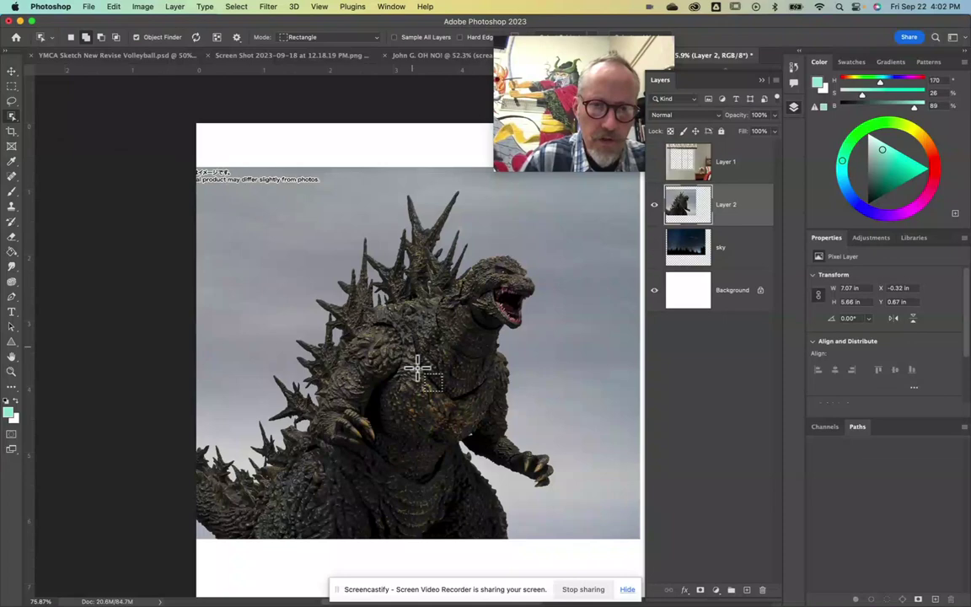
{"action": "left_click_drag", "start_coordinate": [252, 215], "coordinate": [565, 577]}
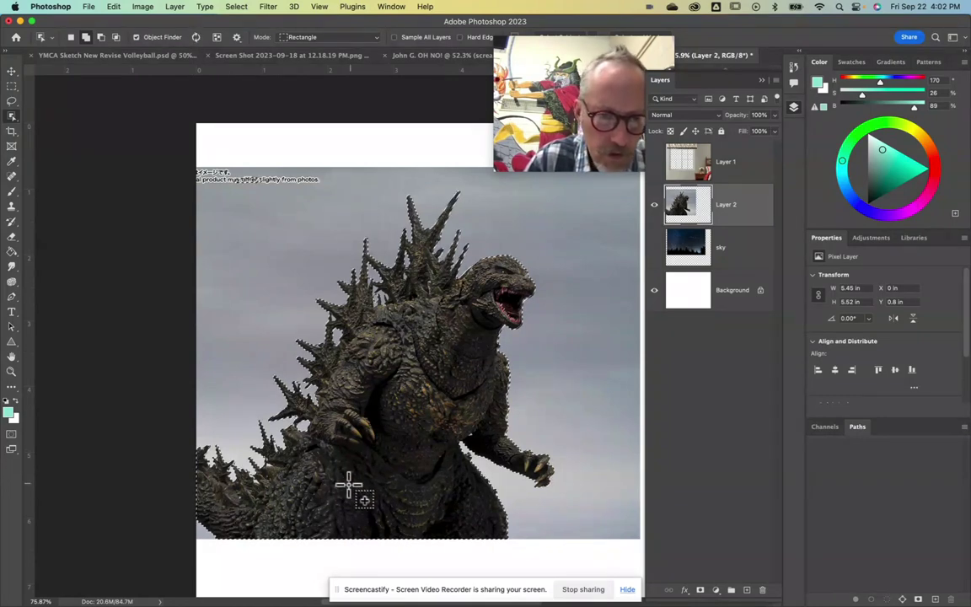
Subtract the leftover background gaps among the lower back and tail spines from the Godzilla selection with the Magic Wand
{"action": "scroll", "coordinate": [278, 510], "scroll_direction": "up", "scroll_amount": 6}
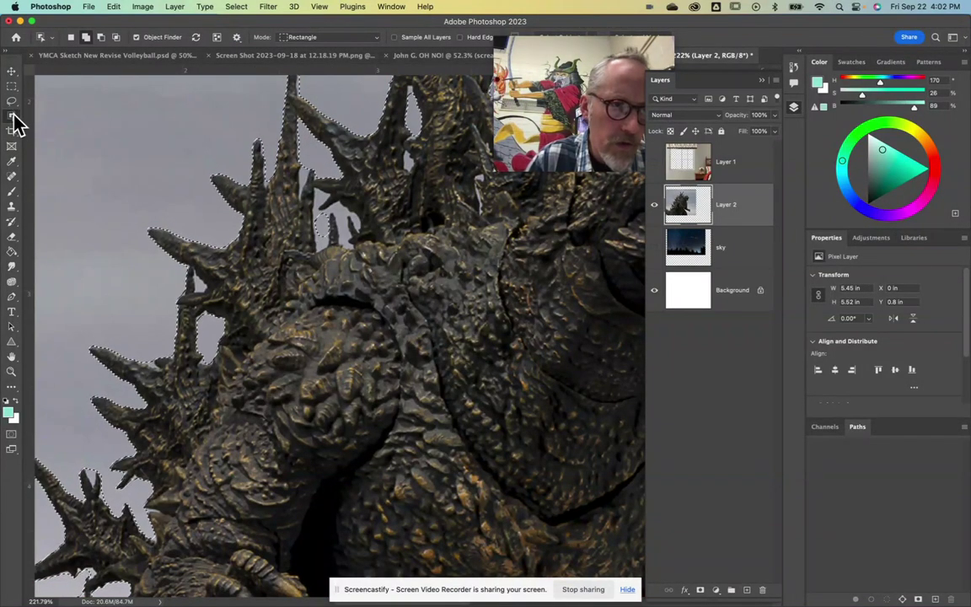
{"action": "left_click", "coordinate": [12, 117]}
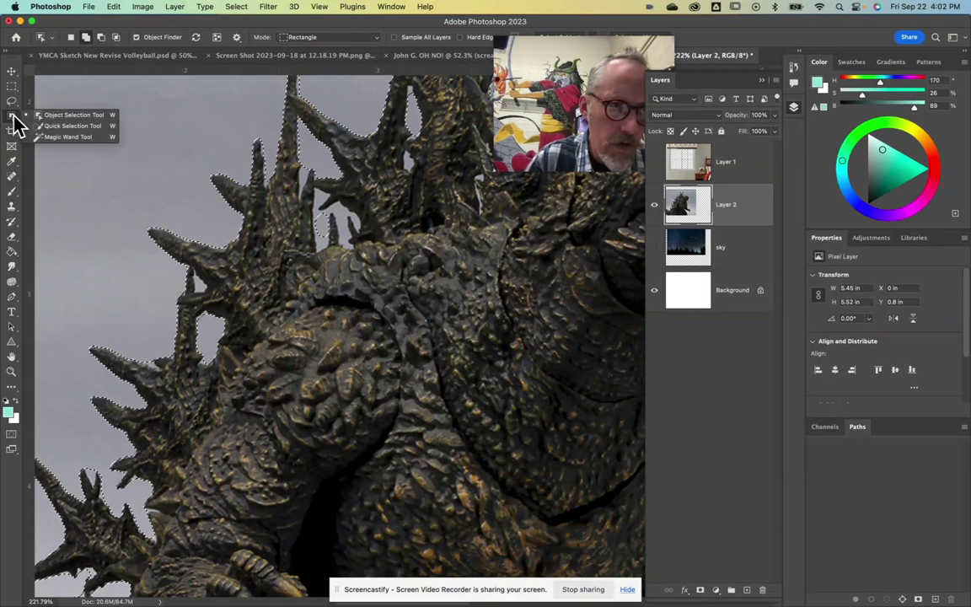
{"action": "left_click", "coordinate": [63, 138]}
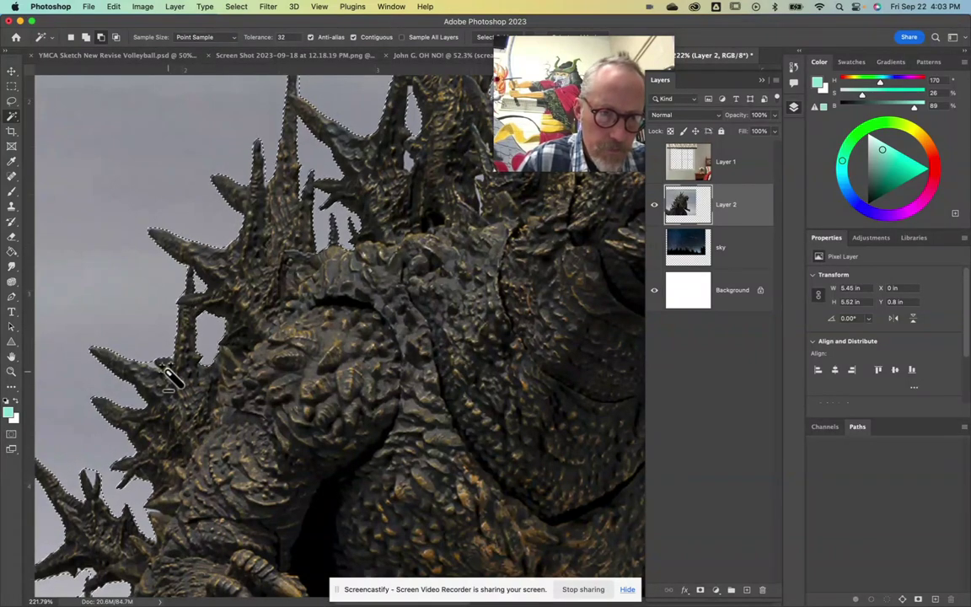
{"action": "scroll", "coordinate": [118, 469], "scroll_direction": "down", "scroll_amount": 10}
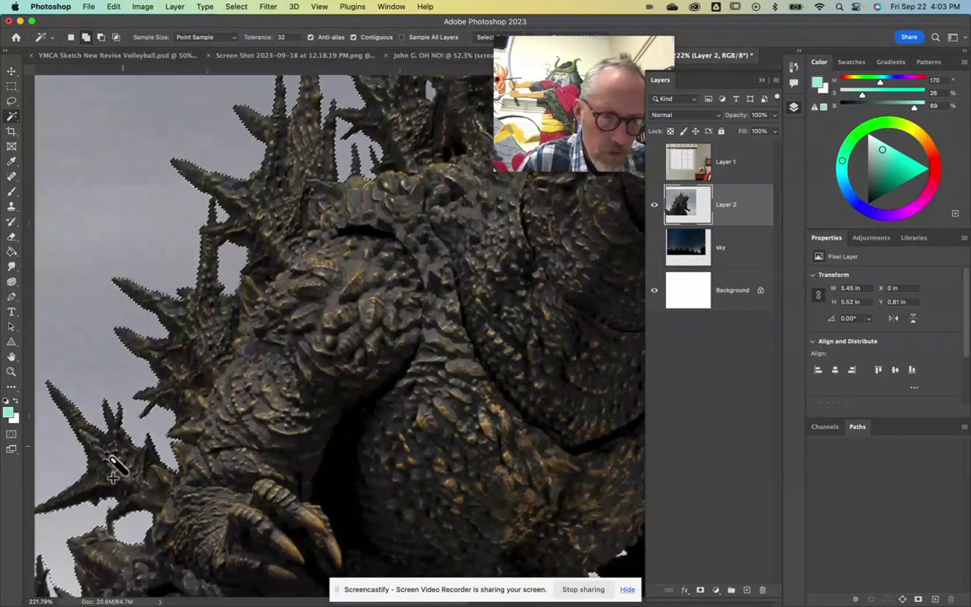
{"action": "scroll", "coordinate": [114, 468], "scroll_direction": "down", "scroll_amount": 3}
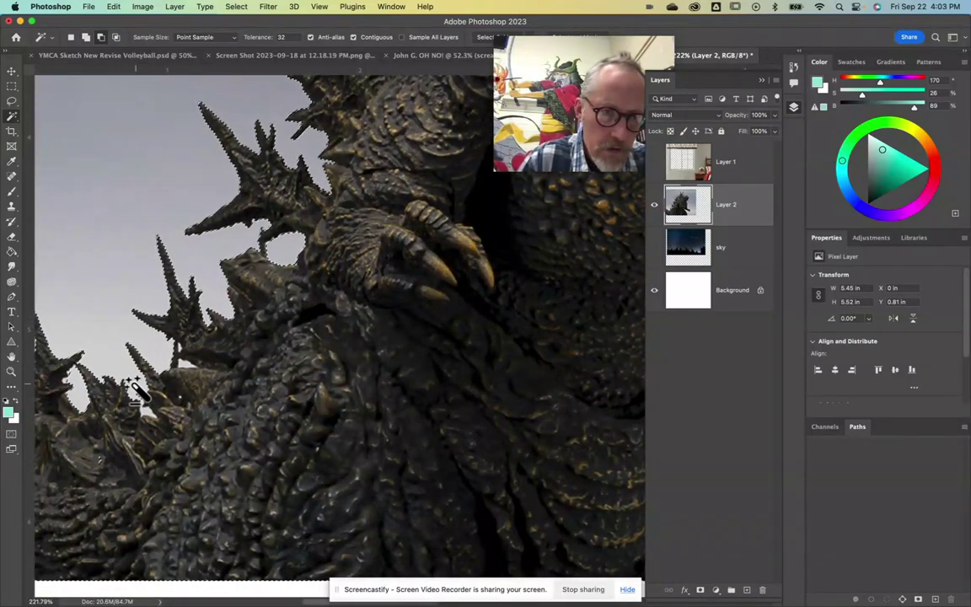
{"action": "scroll", "coordinate": [134, 396], "scroll_direction": "down", "scroll_amount": 1}
{"action": "scroll", "coordinate": [135, 396], "scroll_direction": "down", "scroll_amount": 5}
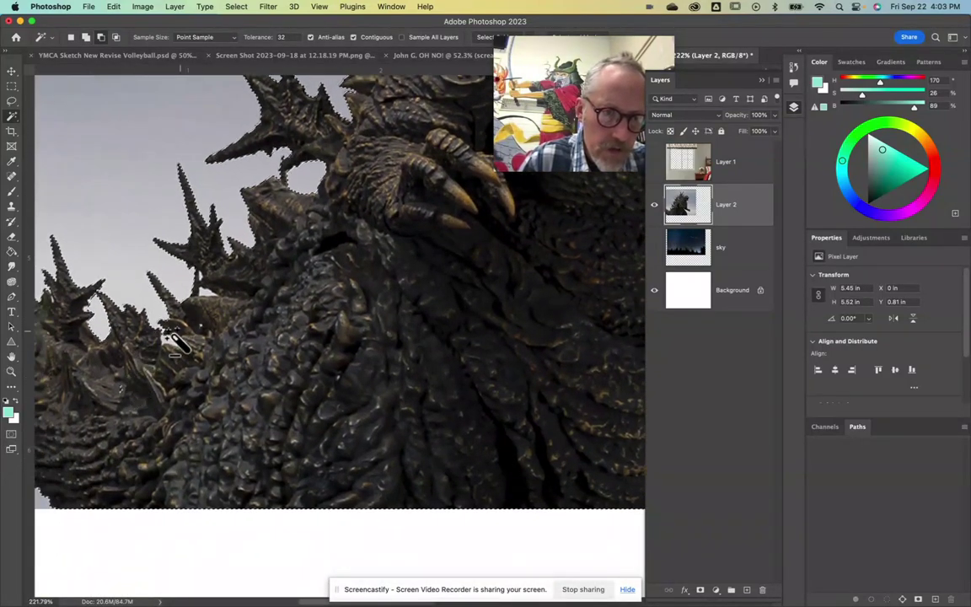
{"action": "scroll", "coordinate": [169, 345], "scroll_direction": "left", "scroll_amount": 5}
{"action": "scroll", "coordinate": [169, 345], "scroll_direction": "down", "scroll_amount": 2}
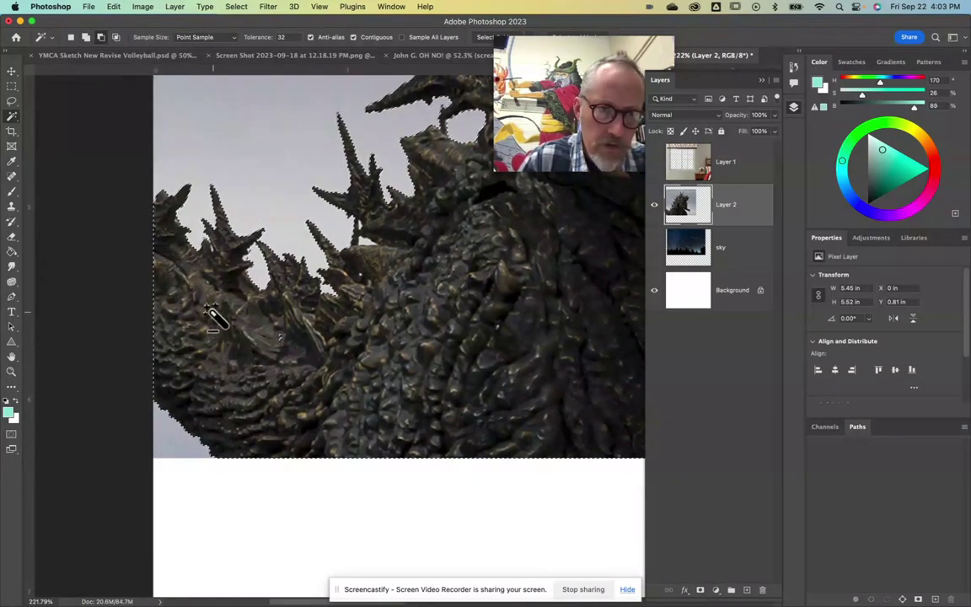
Subtract the remaining background gaps between Godzilla's upper back spines from the selection and check the outline around the head
{"action": "scroll", "coordinate": [235, 253], "scroll_direction": "up", "scroll_amount": 10}
{"action": "scroll", "coordinate": [234, 253], "scroll_direction": "right", "scroll_amount": 10}
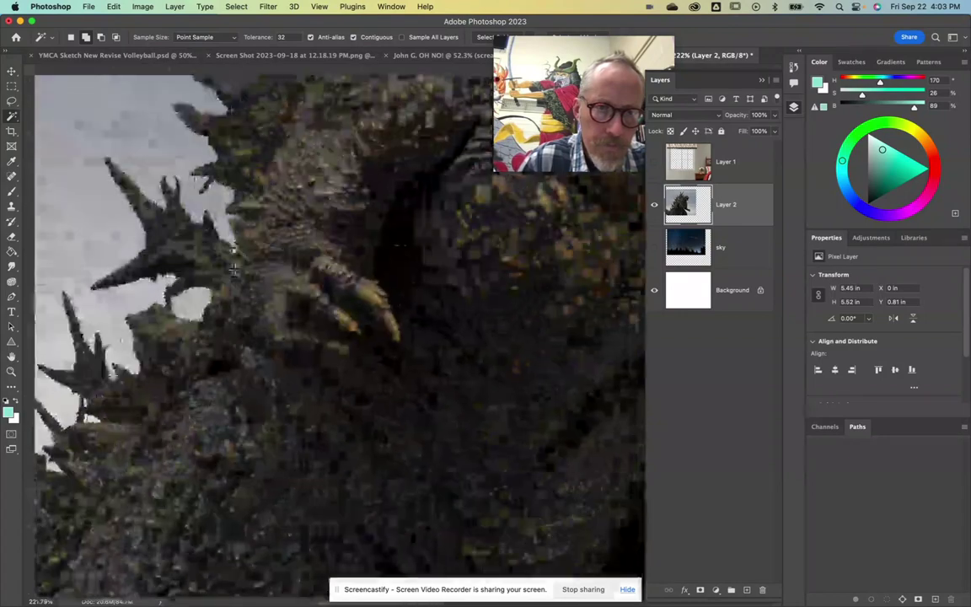
{"action": "scroll", "coordinate": [236, 257], "scroll_direction": "up", "scroll_amount": 5}
{"action": "scroll", "coordinate": [236, 257], "scroll_direction": "right", "scroll_amount": 2}
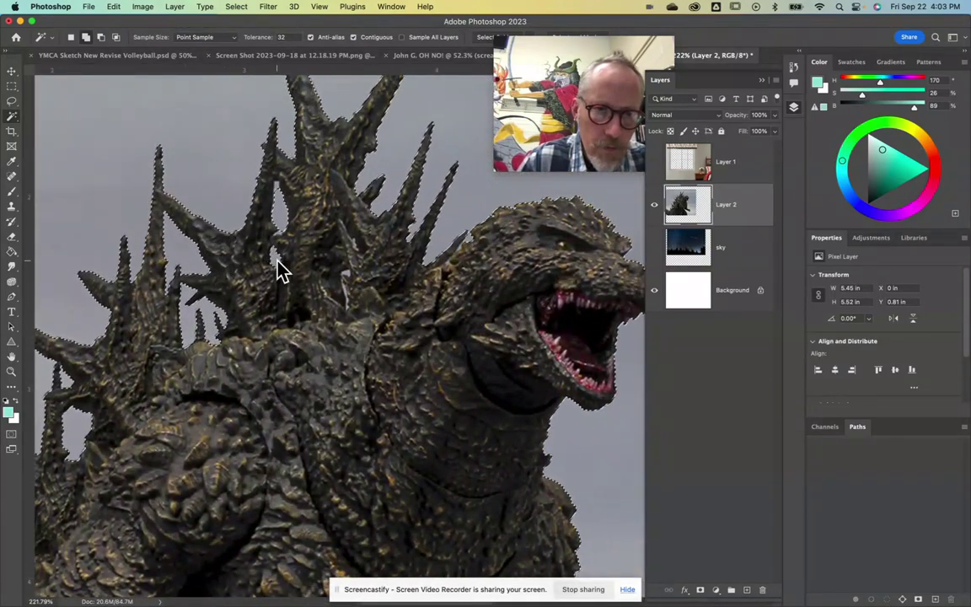
{"action": "scroll", "coordinate": [359, 295], "scroll_direction": "up", "scroll_amount": 5}
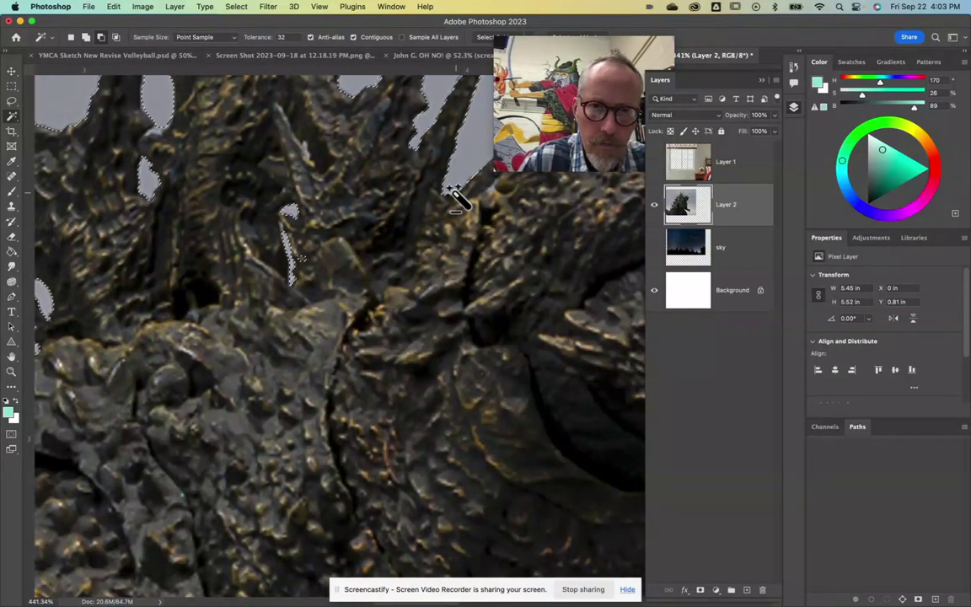
{"action": "scroll", "coordinate": [455, 199], "scroll_direction": "up", "scroll_amount": 5}
{"action": "scroll", "coordinate": [455, 199], "scroll_direction": "right", "scroll_amount": 4}
{"action": "scroll", "coordinate": [455, 199], "scroll_direction": "right", "scroll_amount": 4}
{"action": "scroll", "coordinate": [455, 199], "scroll_direction": "down", "scroll_amount": 6}
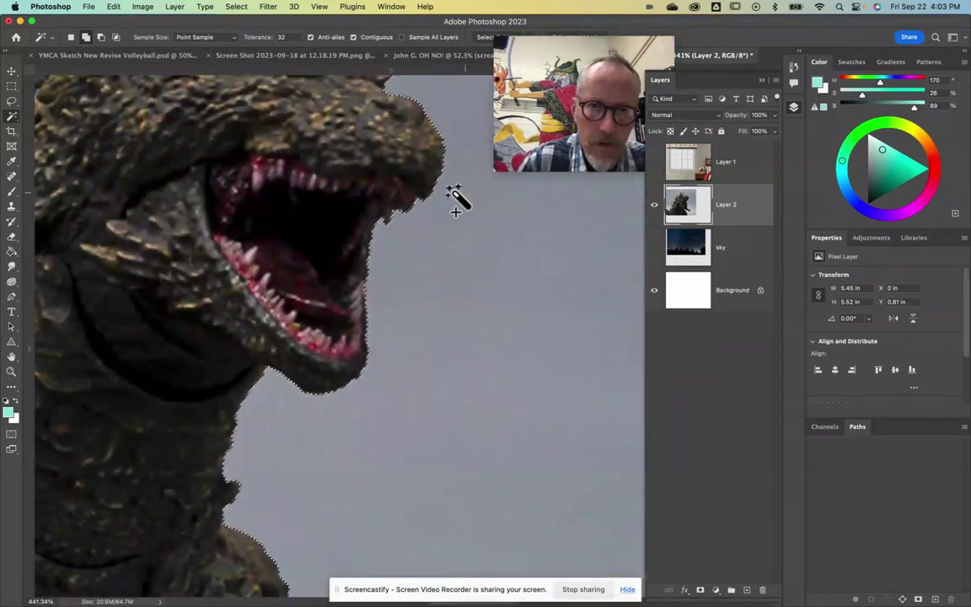
Remove the small patch of background in the armpit of Godzilla's outstretched arm from the selection and check the arm's outline
{"action": "scroll", "coordinate": [455, 199], "scroll_direction": "down", "scroll_amount": 10}
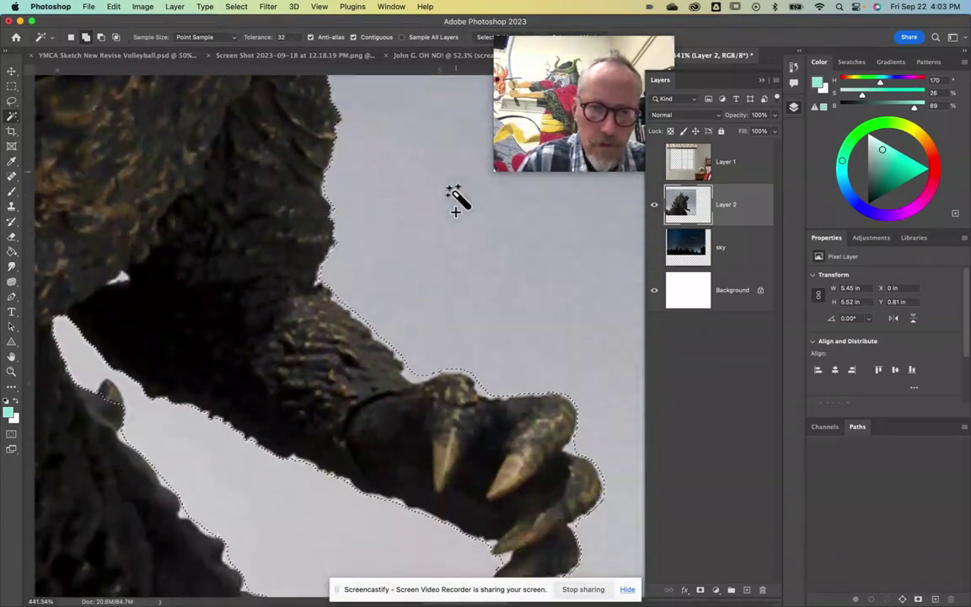
{"action": "scroll", "coordinate": [247, 295], "scroll_direction": "up", "scroll_amount": 10}
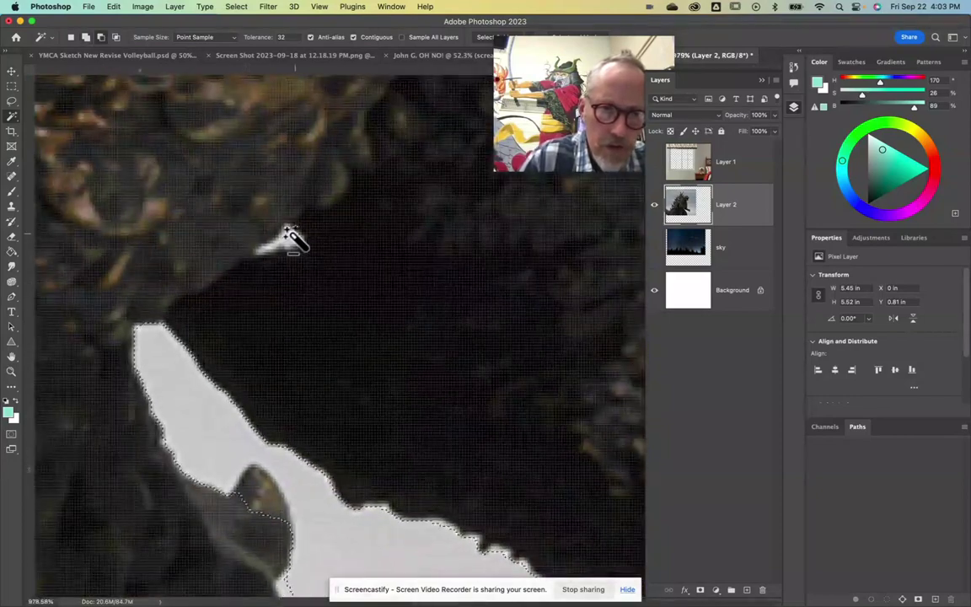
{"action": "scroll", "coordinate": [288, 238], "scroll_direction": "right", "scroll_amount": 3}
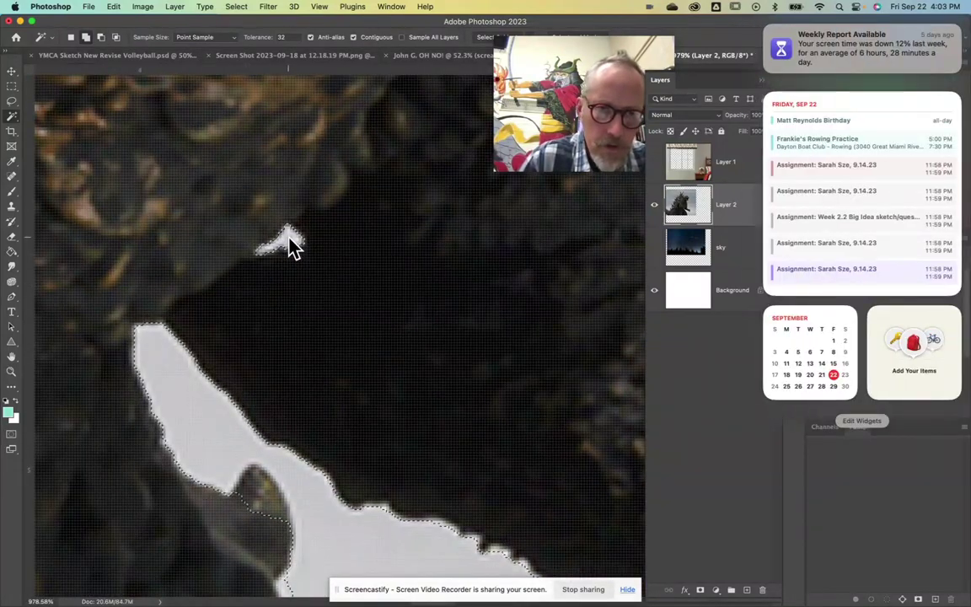
{"action": "left_click", "coordinate": [477, 294]}
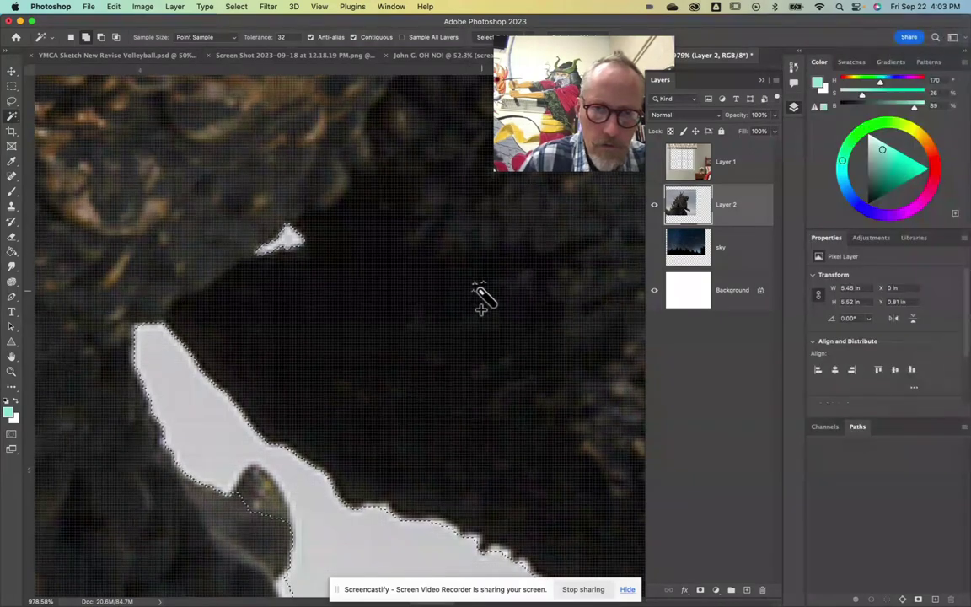
{"action": "scroll", "coordinate": [480, 292], "scroll_direction": "right", "scroll_amount": 5}
{"action": "scroll", "coordinate": [479, 291], "scroll_direction": "up", "scroll_amount": 2}
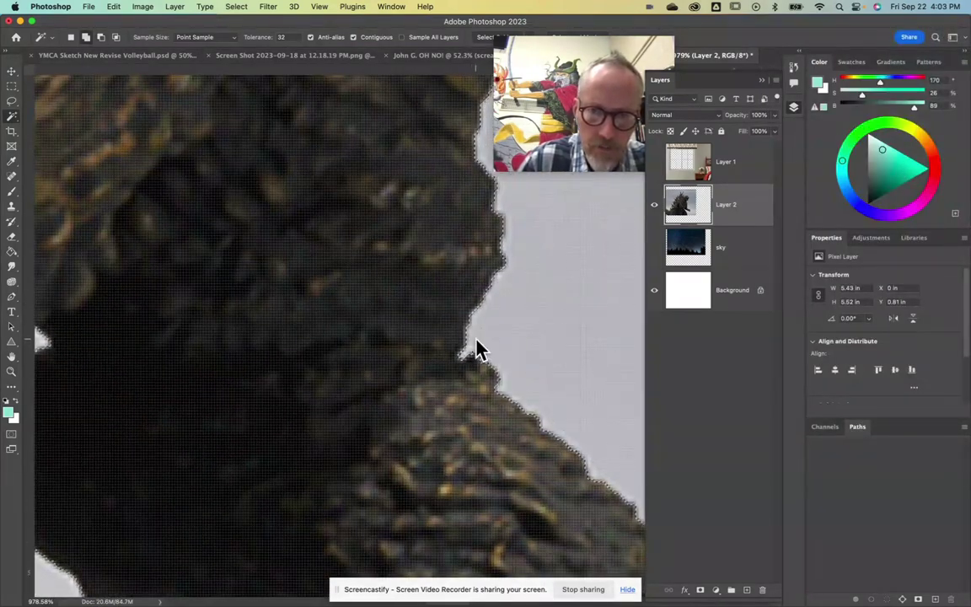
{"action": "scroll", "coordinate": [475, 346], "scroll_direction": "down", "scroll_amount": 5}
{"action": "scroll", "coordinate": [476, 346], "scroll_direction": "down", "scroll_amount": 8}
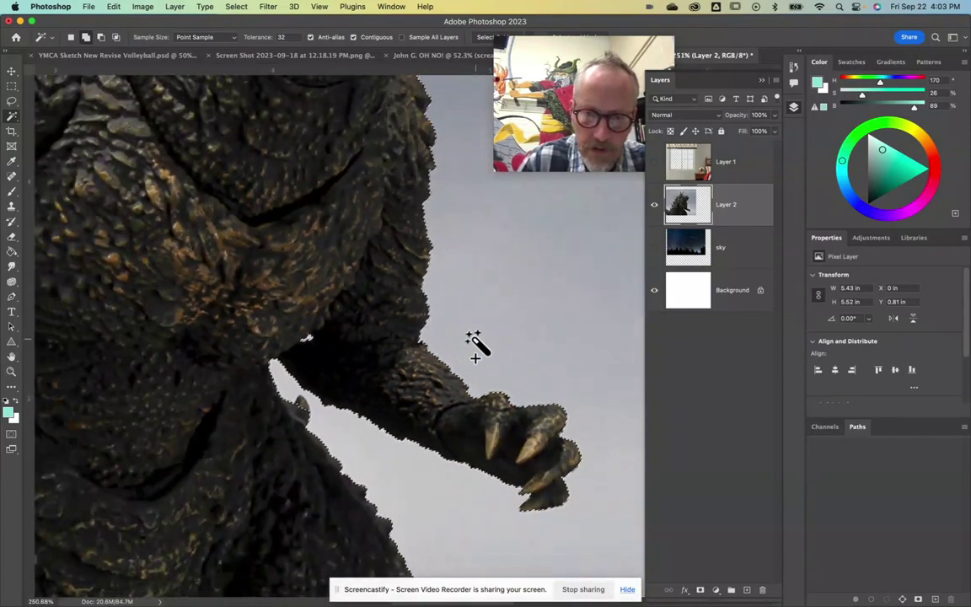
Copy the selected Godzilla to its own layer and hide the original Godzilla picture
{"action": "scroll", "coordinate": [475, 346], "scroll_direction": "down", "scroll_amount": 4}
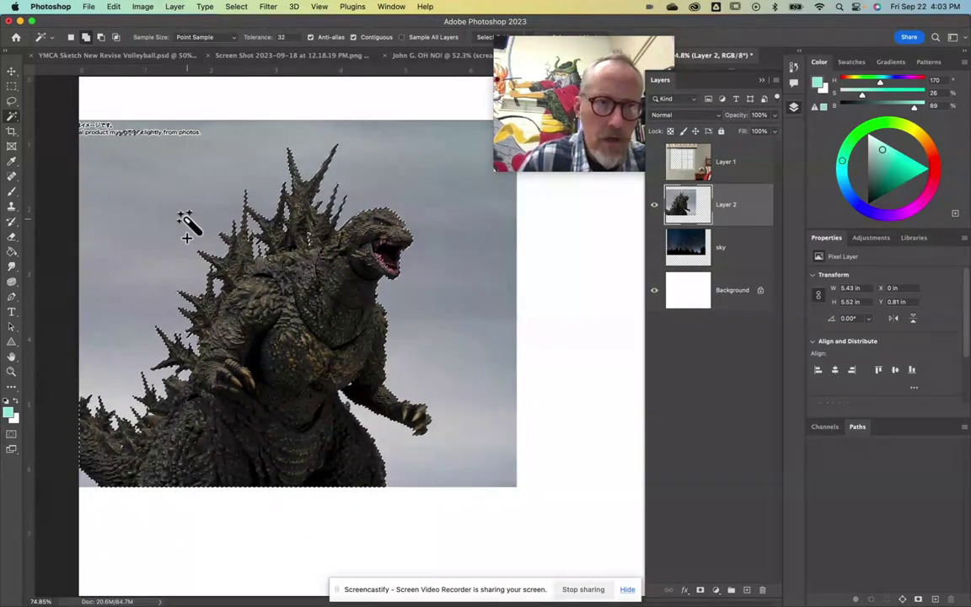
{"action": "scroll", "coordinate": [118, 164], "scroll_direction": "up", "scroll_amount": 5}
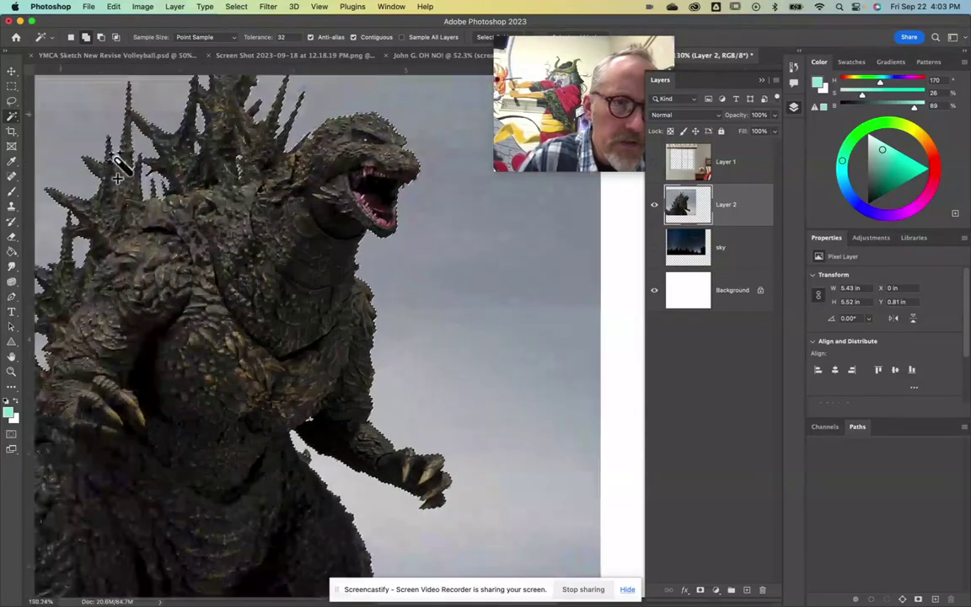
{"action": "scroll", "coordinate": [118, 163], "scroll_direction": "down", "scroll_amount": 6}
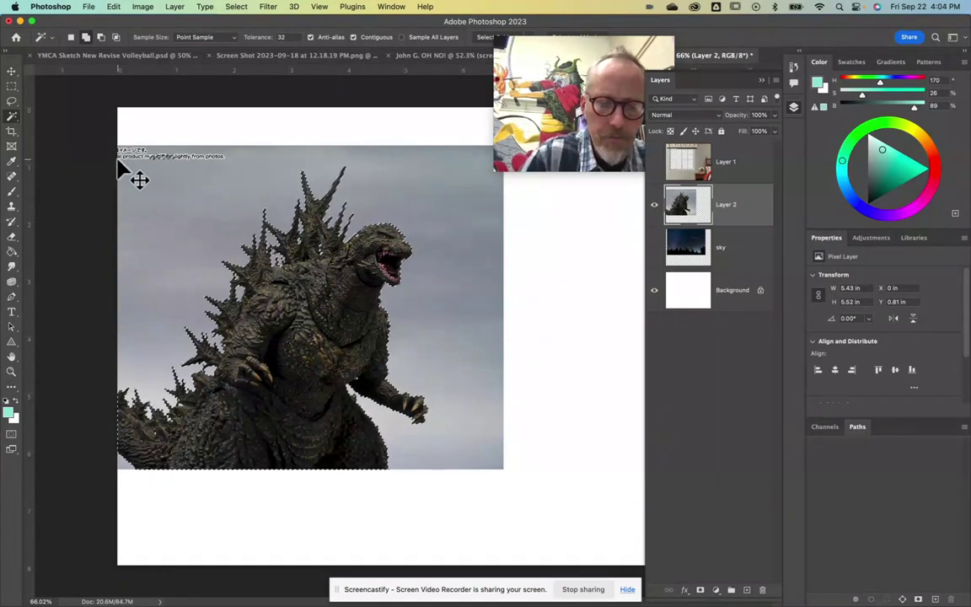
{"action": "key", "text": "super+j"}
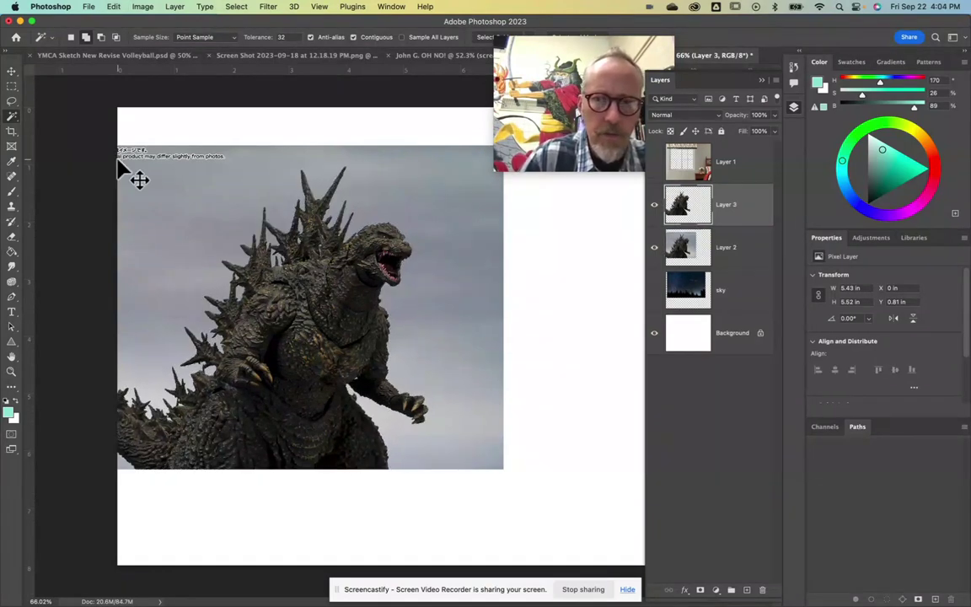
{"action": "left_click", "coordinate": [655, 248]}
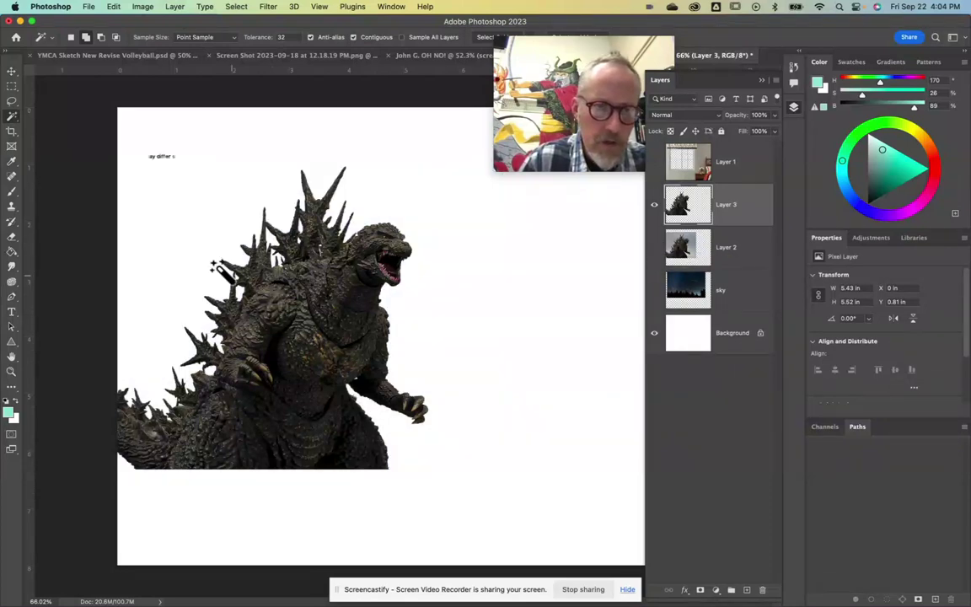
Delete the stray caption fragment above the cut-out Godzilla using a rectangular selection, and save the document
{"action": "left_click", "coordinate": [12, 86]}
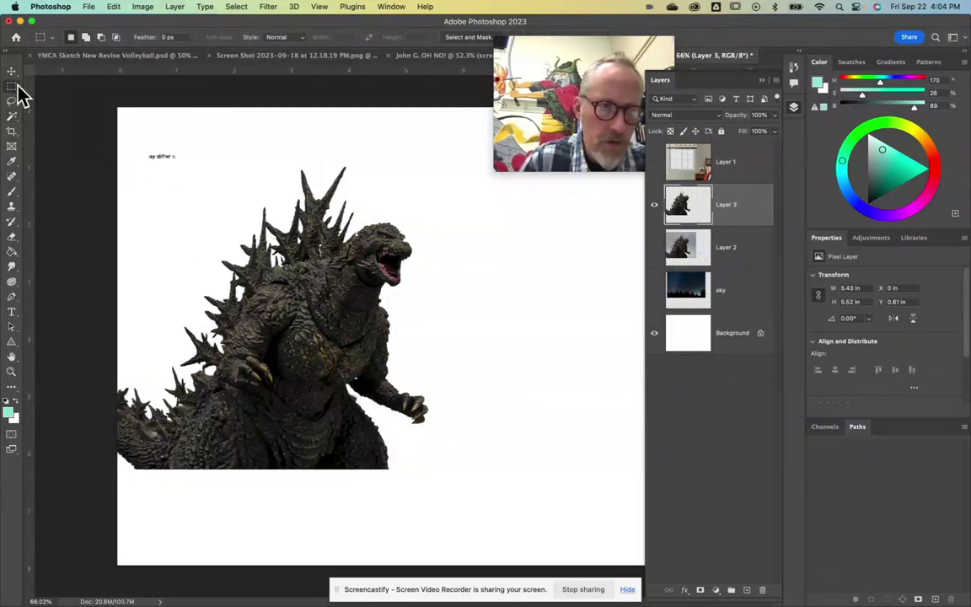
{"action": "left_click_drag", "start_coordinate": [120, 132], "coordinate": [203, 177]}
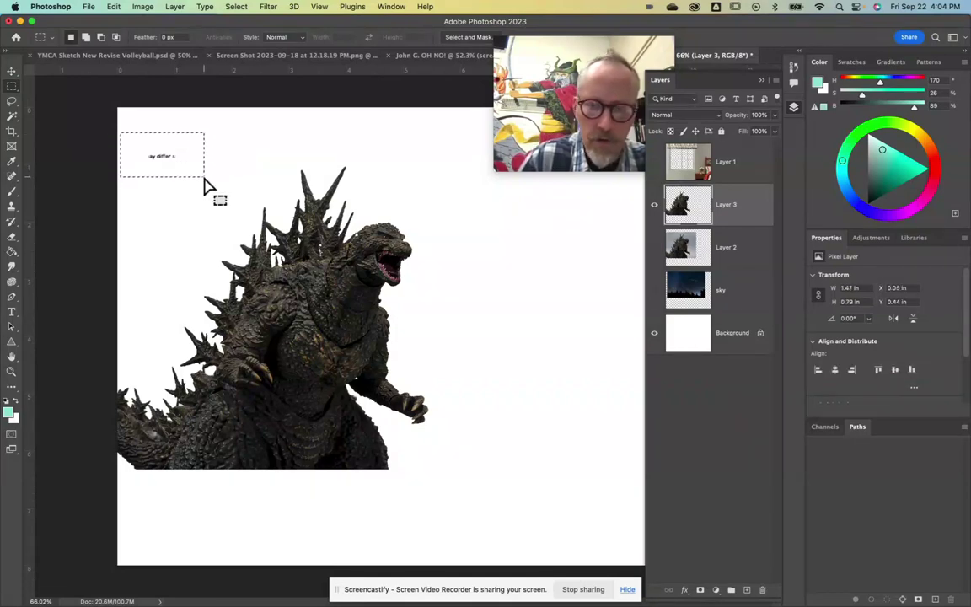
{"action": "key", "text": "super+d"}
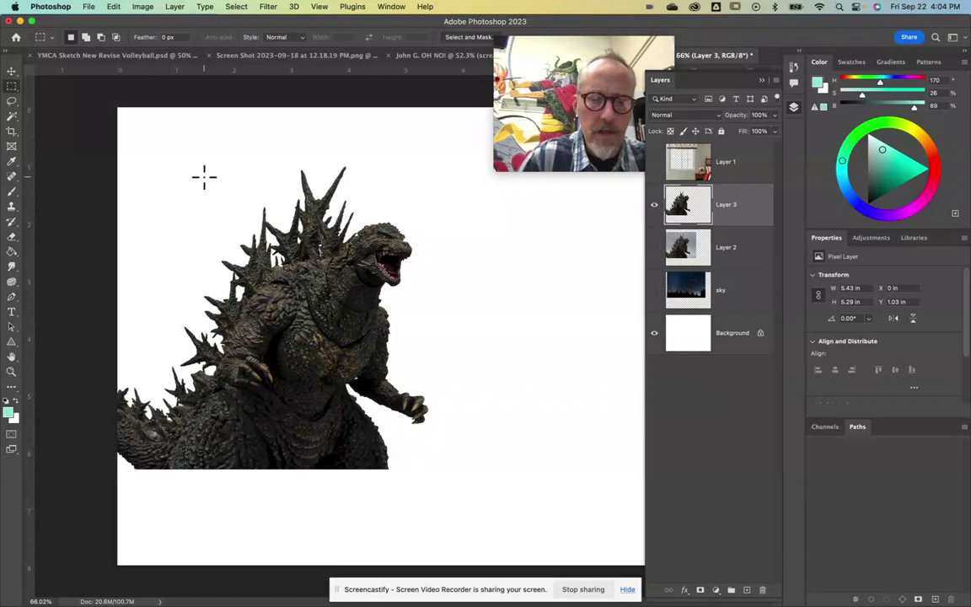
{"action": "key", "text": "super+s"}
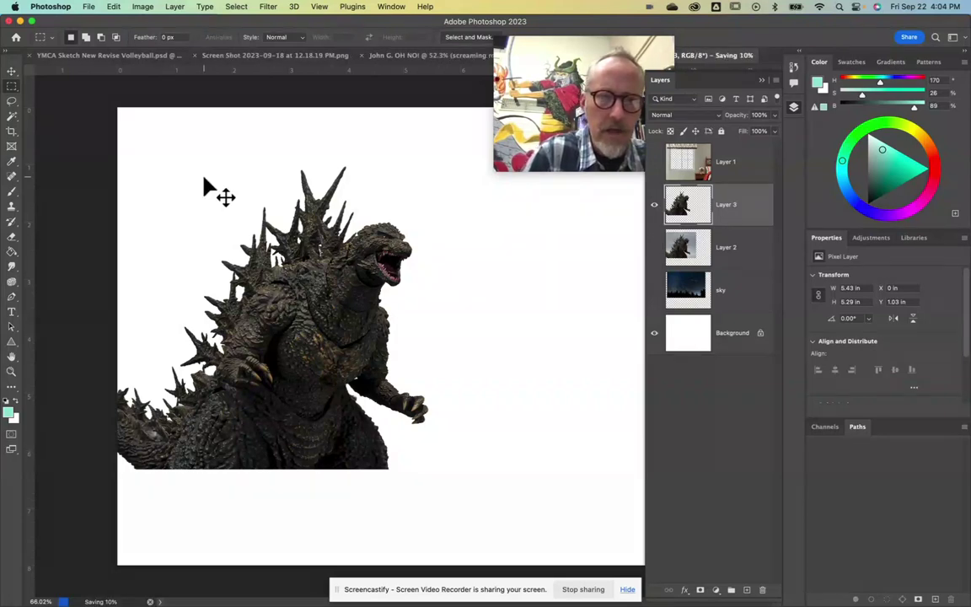
Show the sky and room layers together with the cut-out Godzilla
{"action": "left_click", "coordinate": [678, 251]}
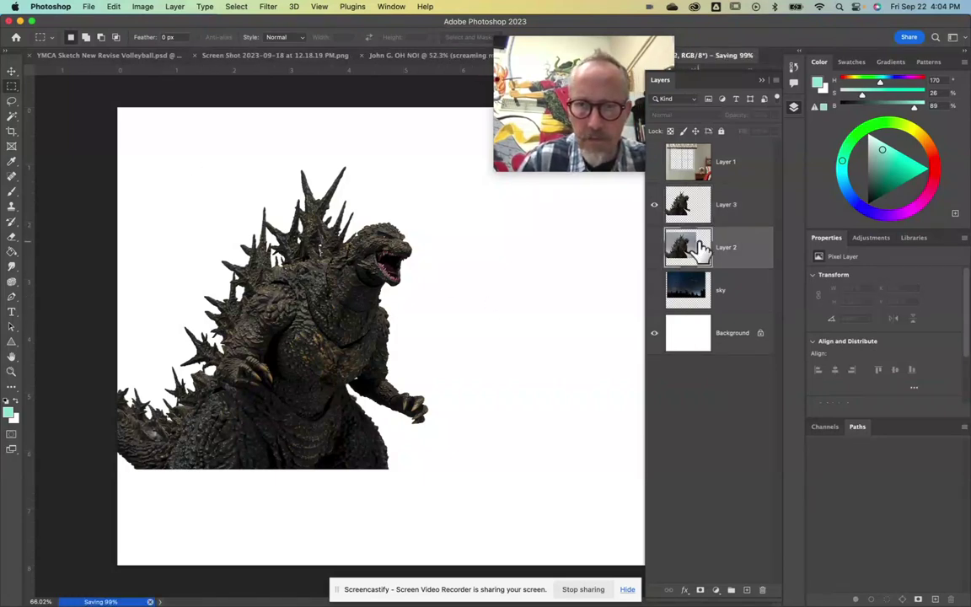
{"action": "left_click", "coordinate": [655, 290]}
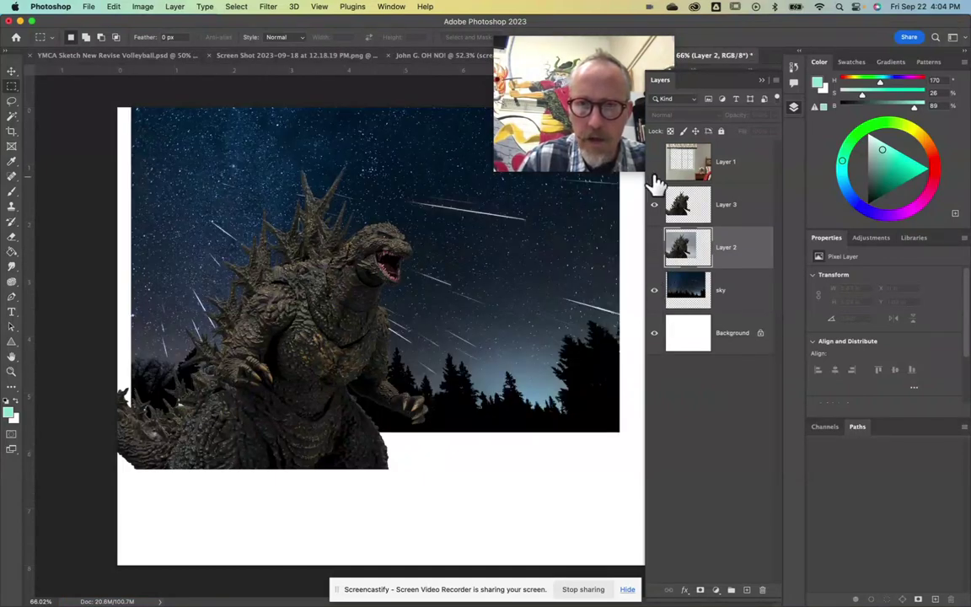
{"action": "left_click", "coordinate": [655, 163]}
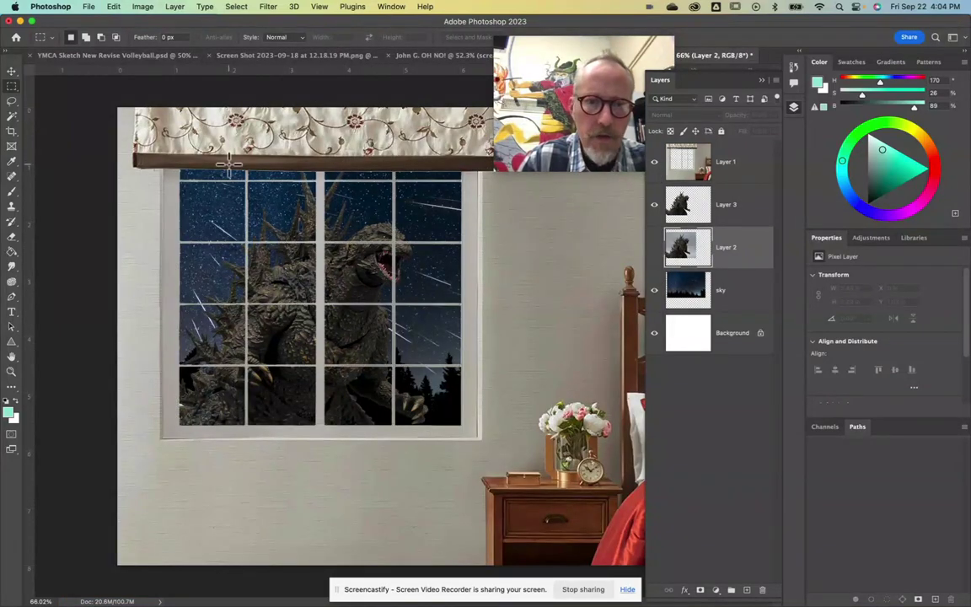
Scale the cut-out Godzilla to 87.17%, position it behind the window's left half, and apply the transform
{"action": "left_click", "coordinate": [12, 71]}
{"action": "left_click_drag", "start_coordinate": [349, 262], "coordinate": [305, 273]}
{"action": "left_click_drag", "start_coordinate": [371, 166], "coordinate": [331, 204]}
{"action": "left_click_drag", "start_coordinate": [281, 338], "coordinate": [278, 269]}
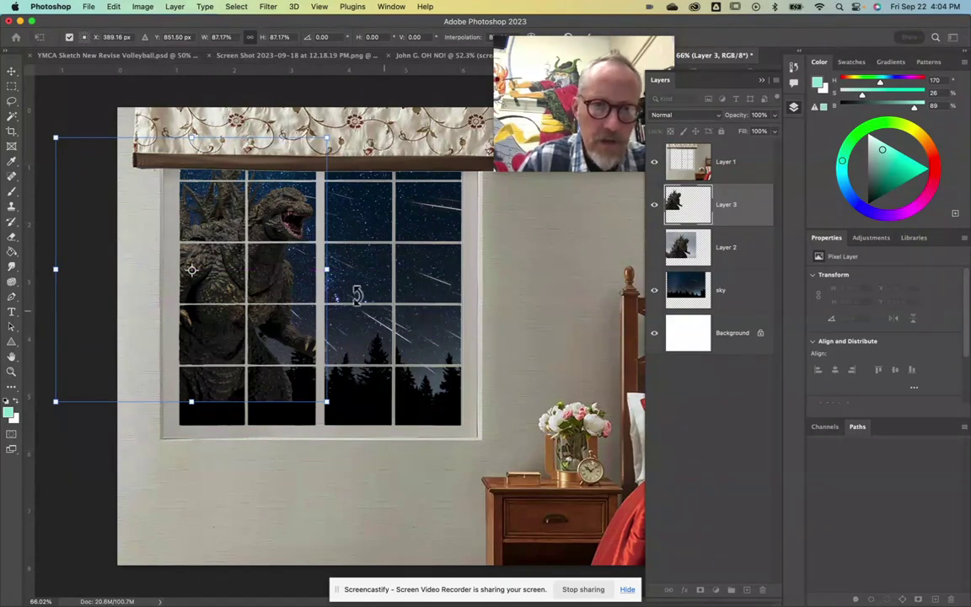
{"action": "left_click", "coordinate": [142, 8]}
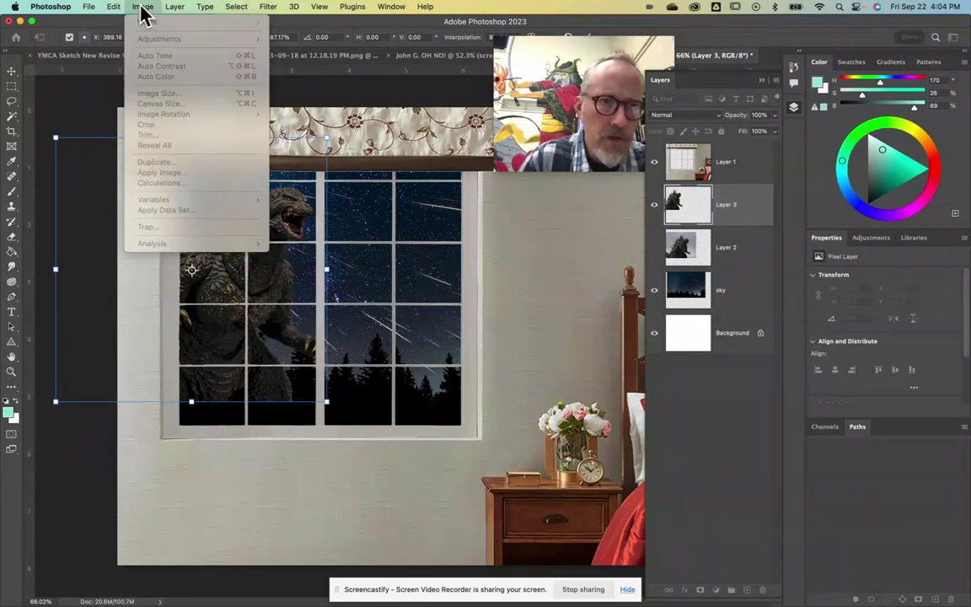
{"action": "left_click", "coordinate": [143, 8]}
{"action": "left_click_drag", "start_coordinate": [584, 56], "coordinate": [561, 82]}
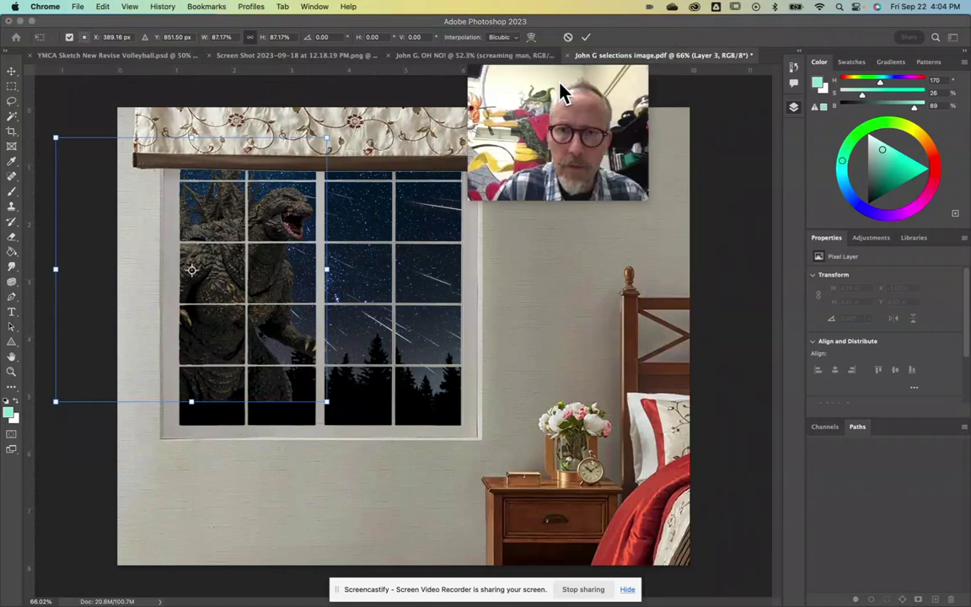
{"action": "left_click", "coordinate": [590, 36]}
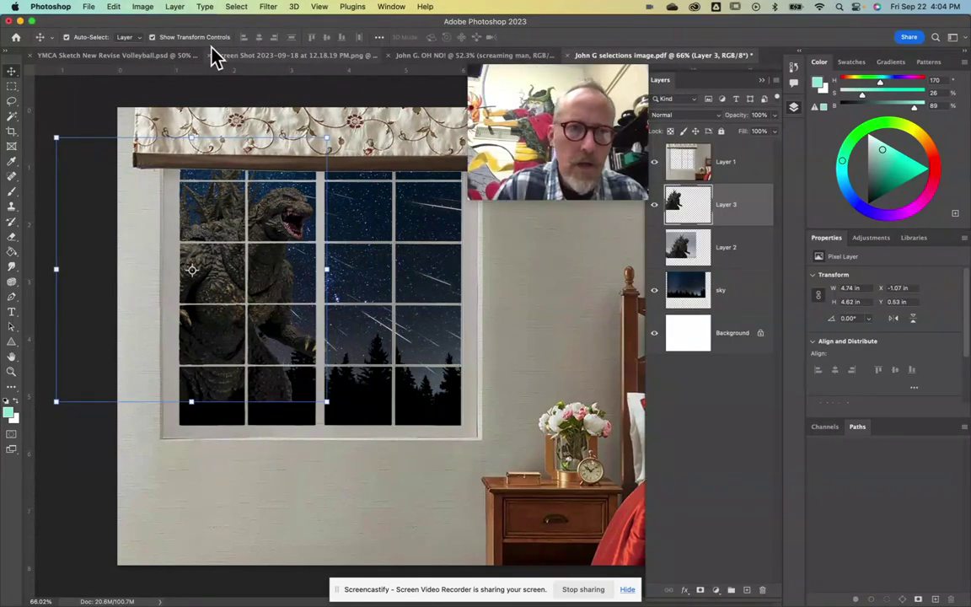
Shift the cut-out Godzilla's hue to about +42 with Hue/Saturation, and check it with the sky layer briefly hidden
{"action": "left_click", "coordinate": [143, 8]}
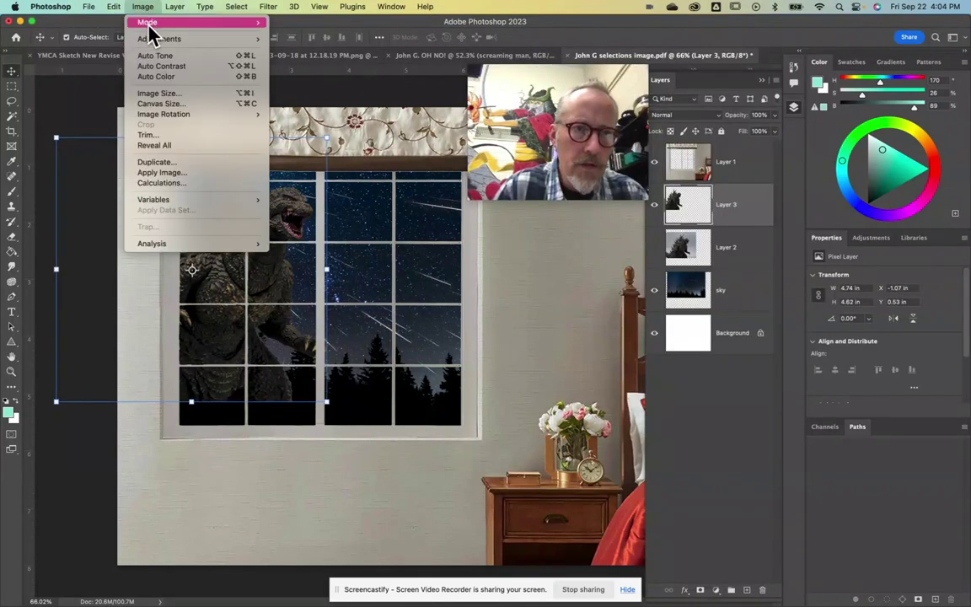
{"action": "mouse_move", "coordinate": [238, 38]}
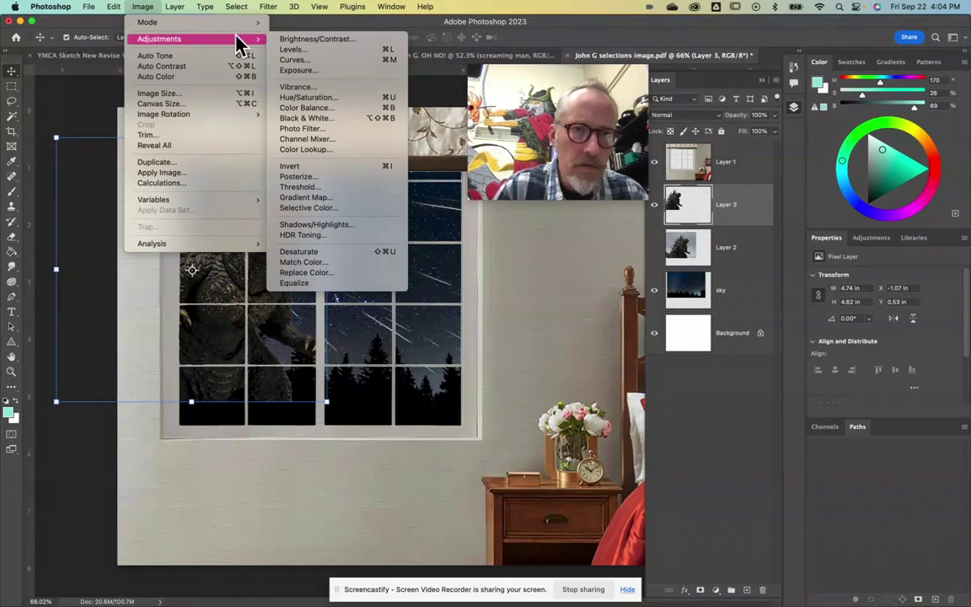
{"action": "left_click", "coordinate": [301, 98]}
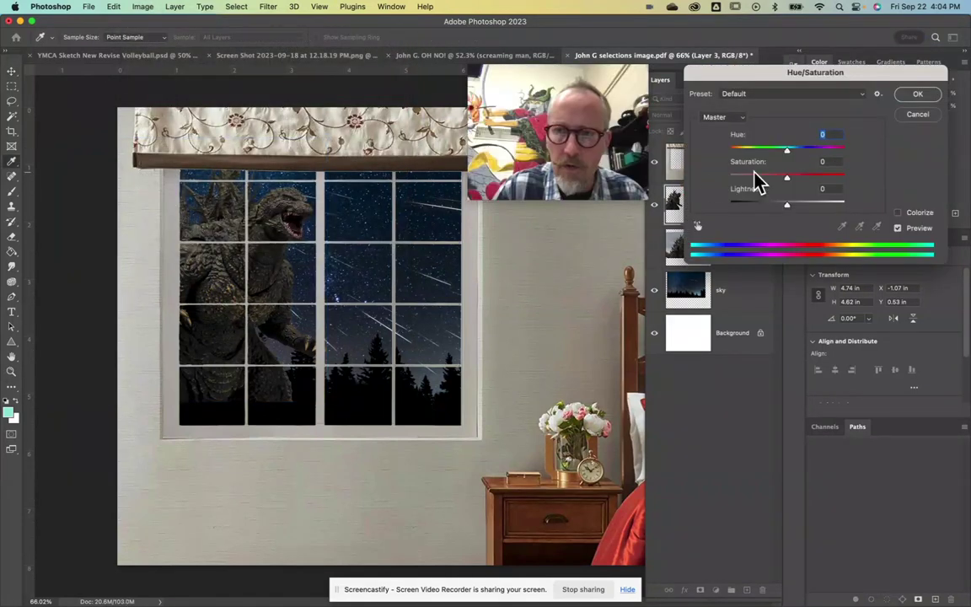
{"action": "left_click_drag", "start_coordinate": [785, 150], "coordinate": [814, 160]}
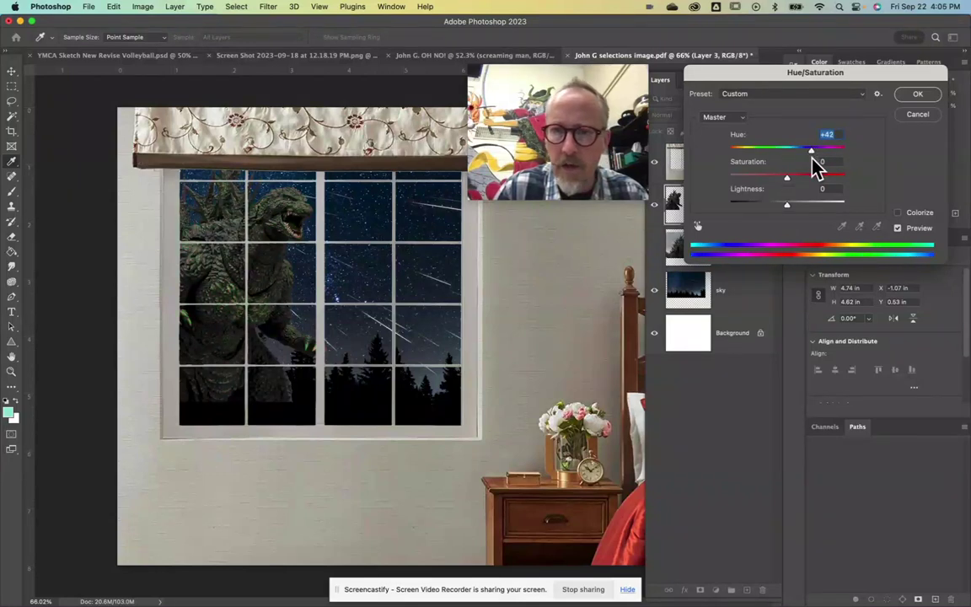
{"action": "left_click", "coordinate": [914, 97]}
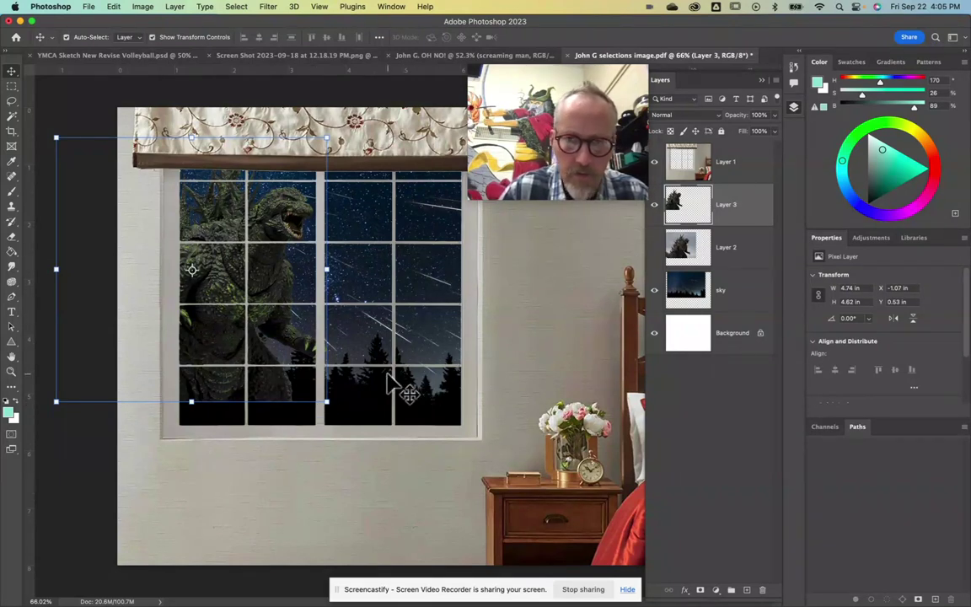
{"action": "left_click", "coordinate": [654, 290]}
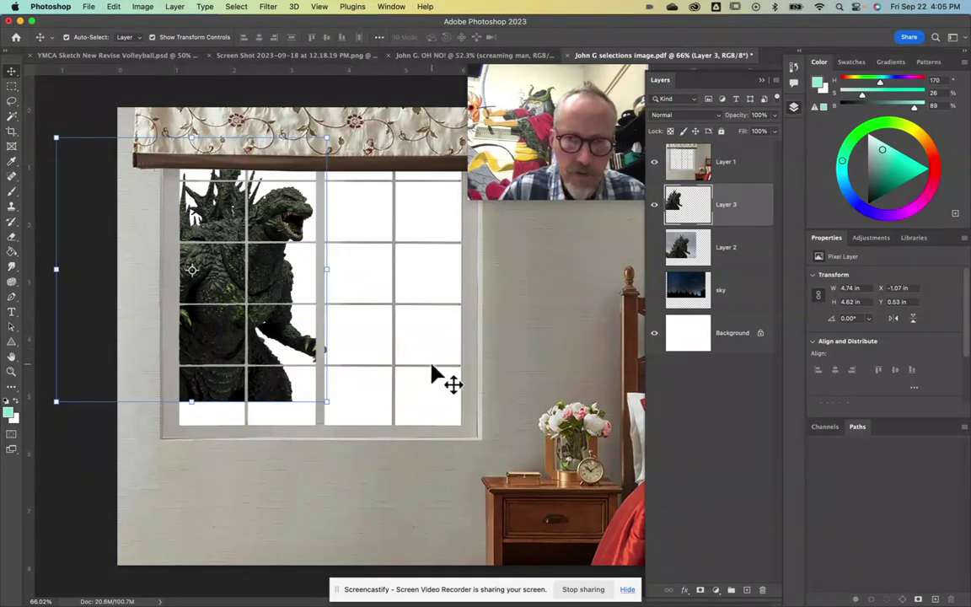
{"action": "left_click", "coordinate": [654, 291]}
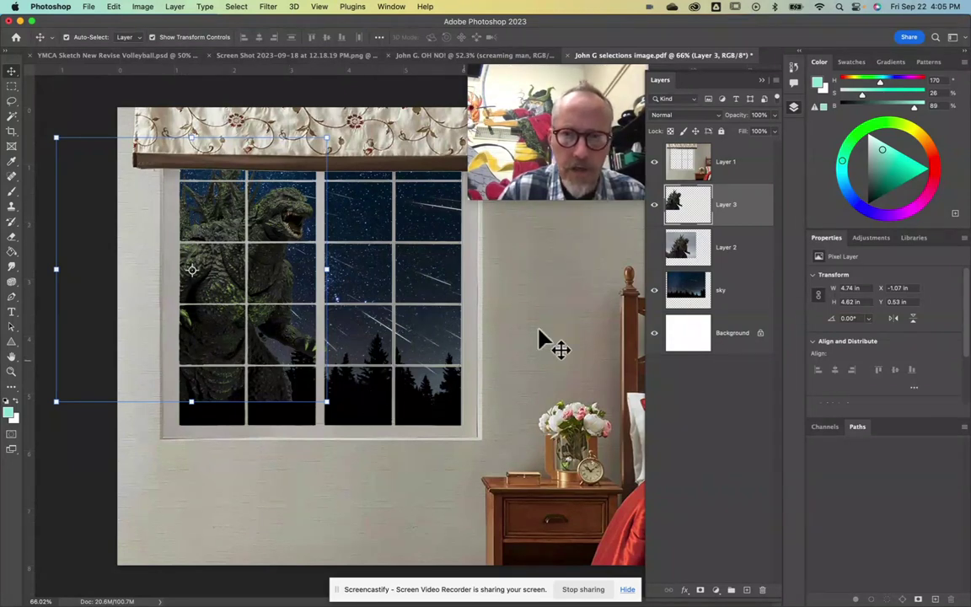
Hide Godzilla and the room, then select the sky picture's black tree line with the Magic Wand and copy it to its own layer
{"action": "left_click", "coordinate": [654, 206]}
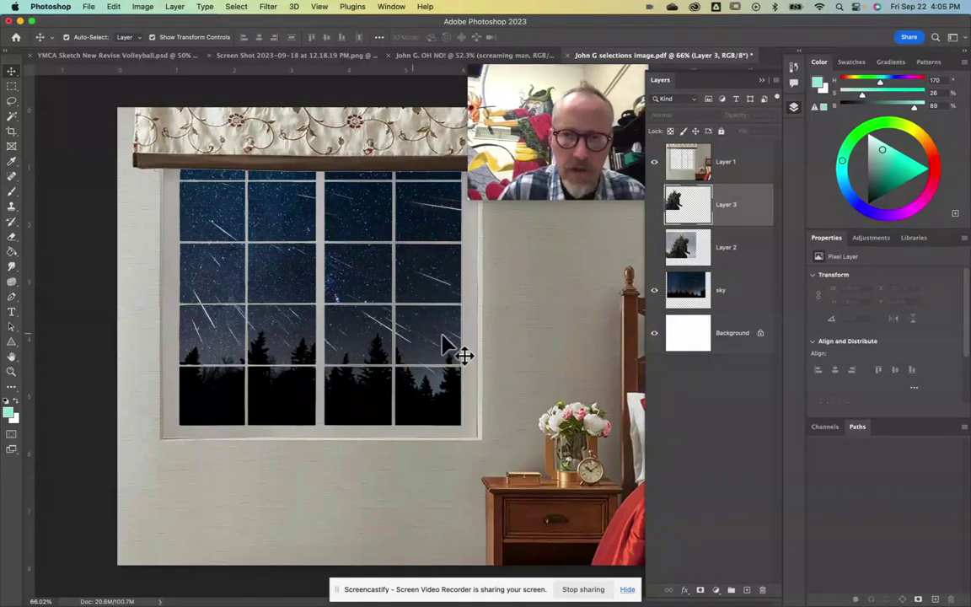
{"action": "left_click", "coordinate": [688, 291]}
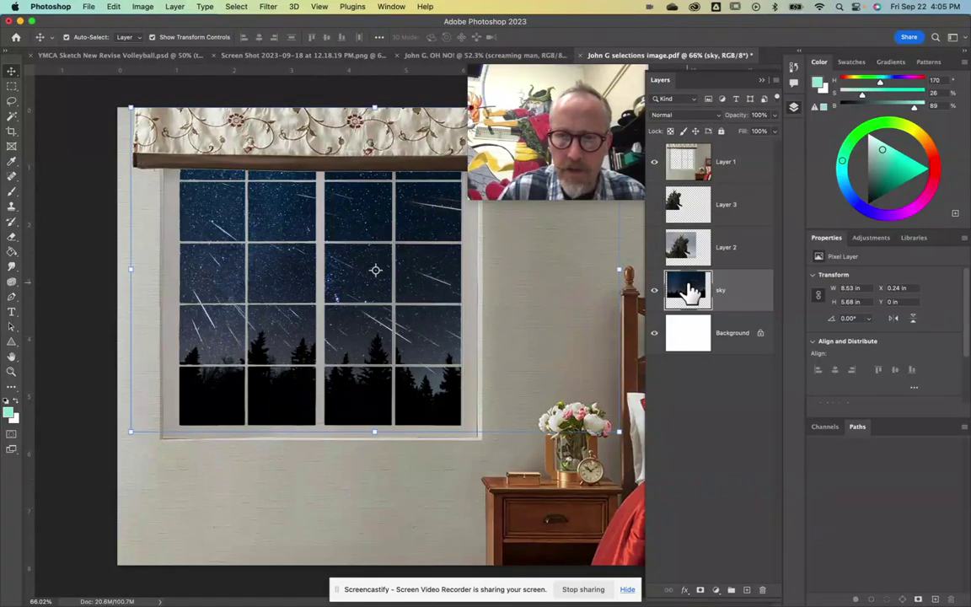
{"action": "left_click", "coordinate": [655, 162]}
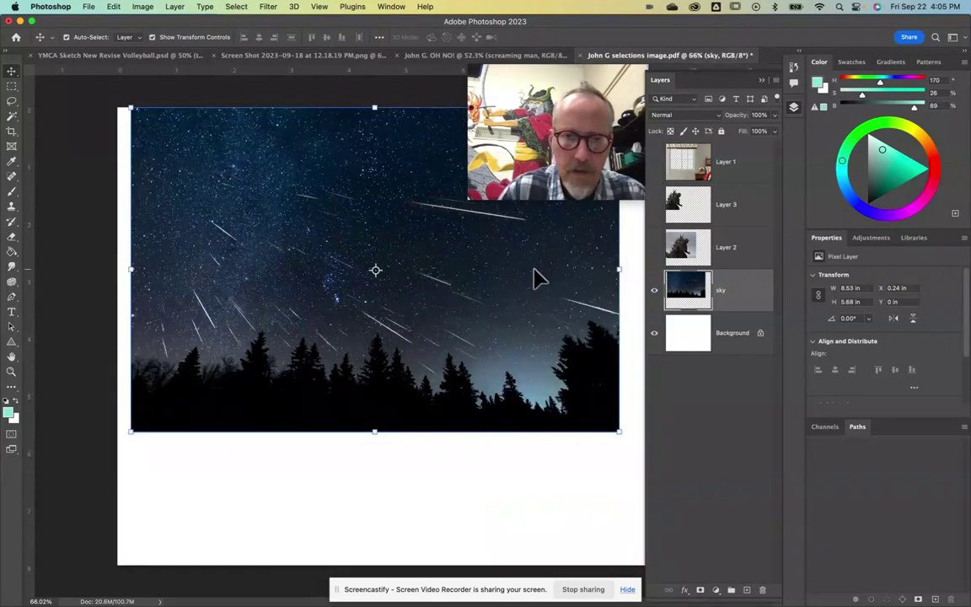
{"action": "left_click", "coordinate": [12, 117]}
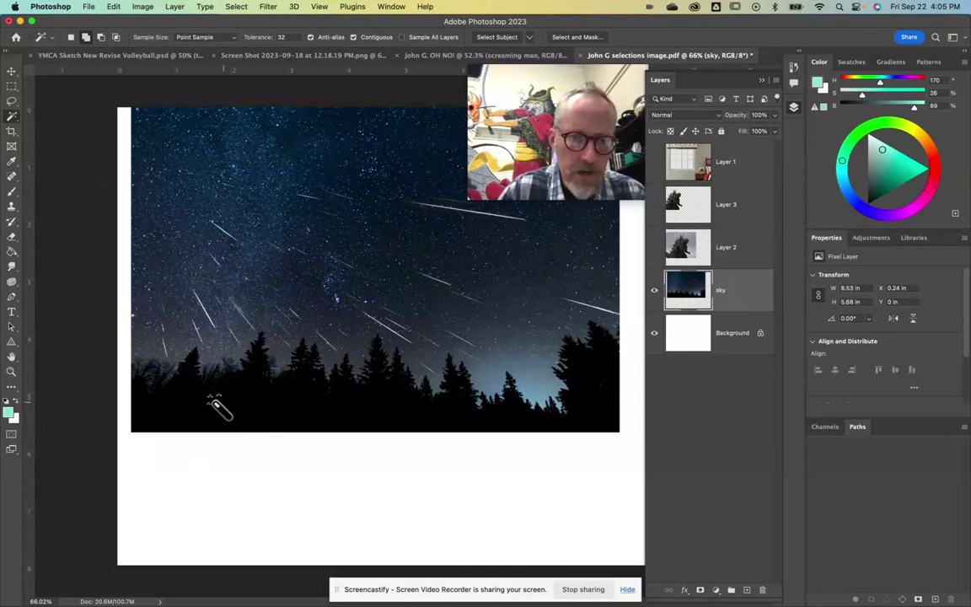
{"action": "left_click", "coordinate": [305, 404]}
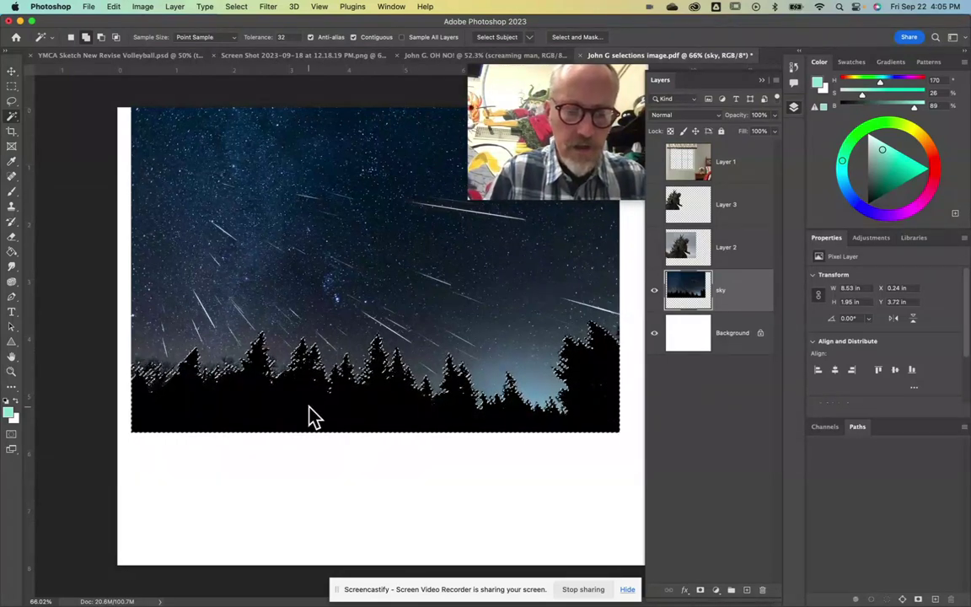
{"action": "key", "text": "super+j"}
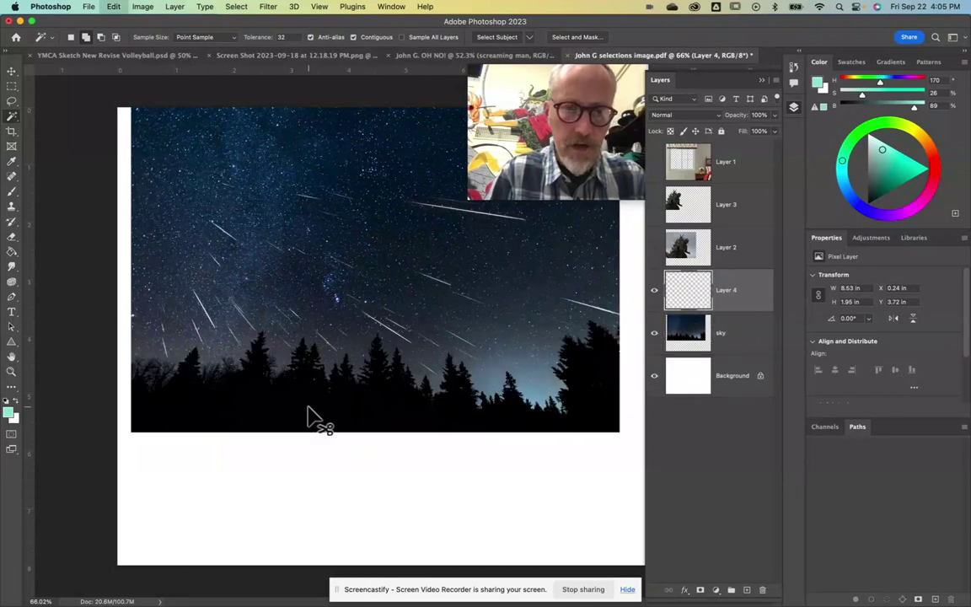
Show the cut-out Godzilla, move the tree-line layer above it, and show the room layer again
{"action": "left_click", "coordinate": [654, 249]}
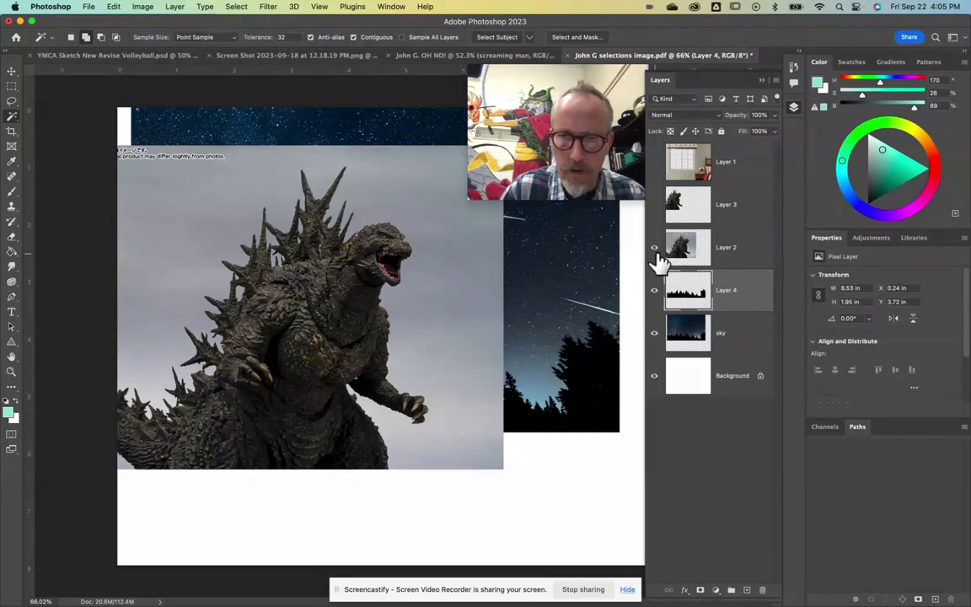
{"action": "left_click", "coordinate": [654, 250]}
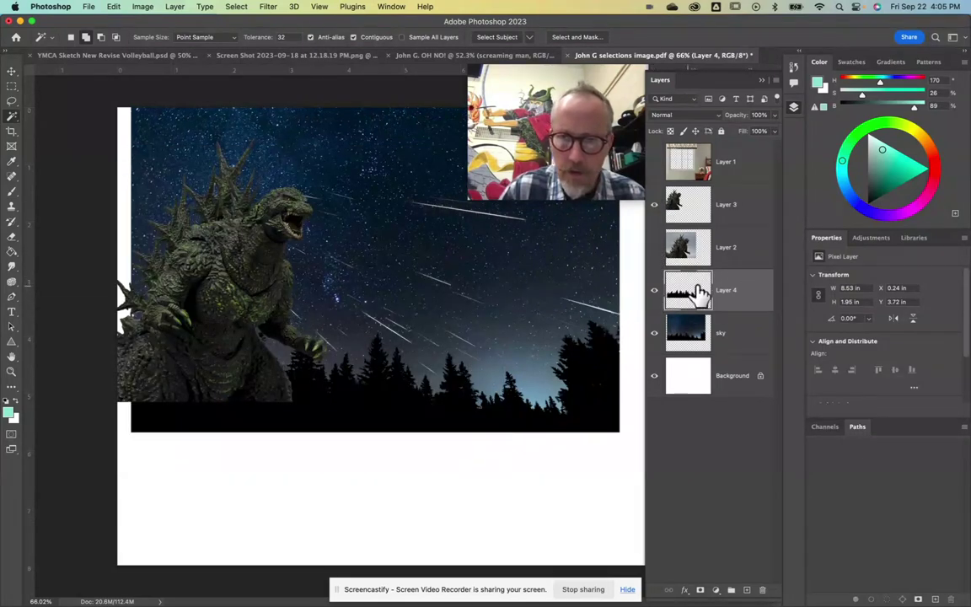
{"action": "left_click_drag", "start_coordinate": [693, 306], "coordinate": [683, 207]}
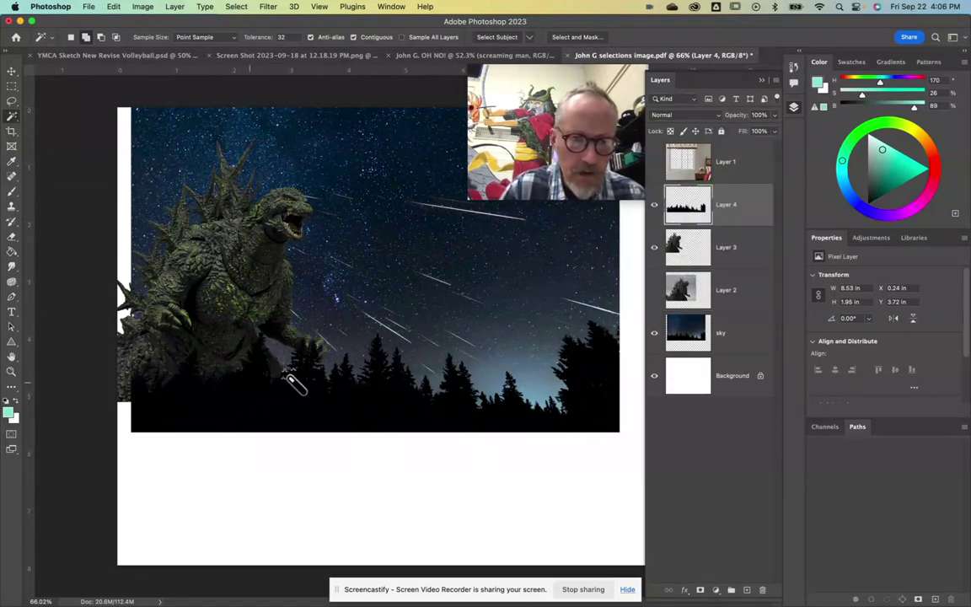
{"action": "left_click", "coordinate": [654, 161]}
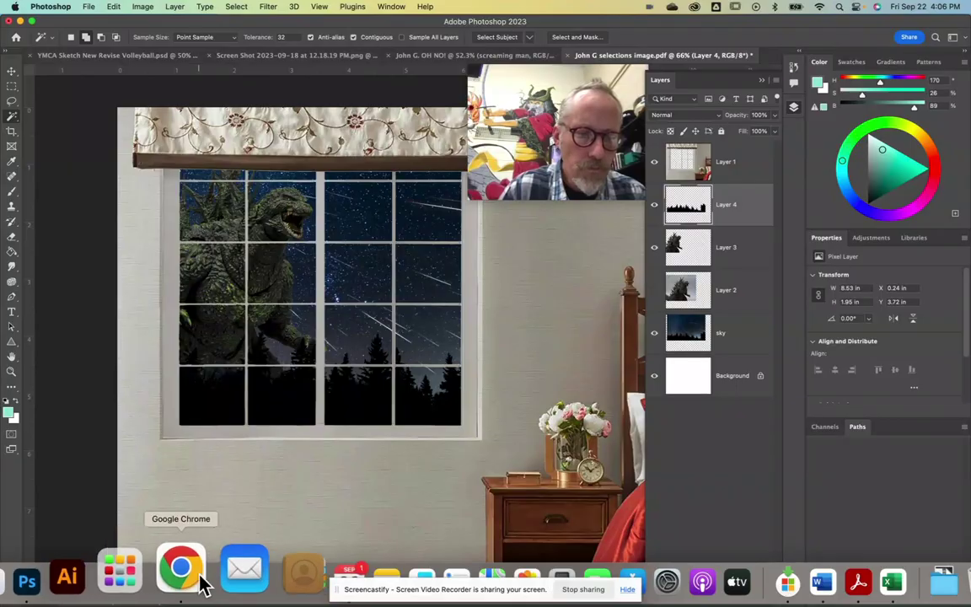
Switch to Google Chrome and copy the UFO.jpeg picture from the Classroom assignment's attachments
{"action": "left_click", "coordinate": [188, 571]}
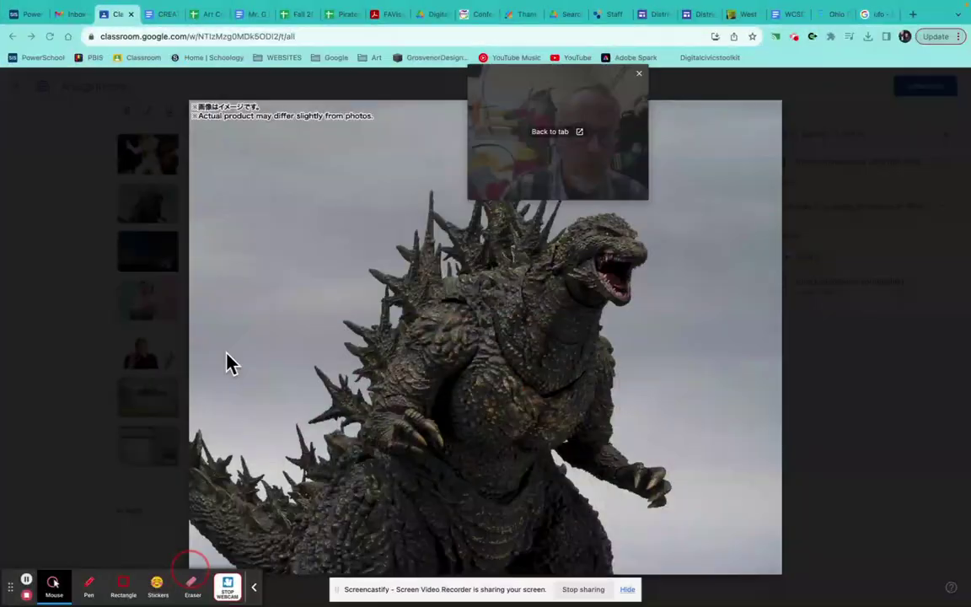
{"action": "left_click", "coordinate": [163, 289]}
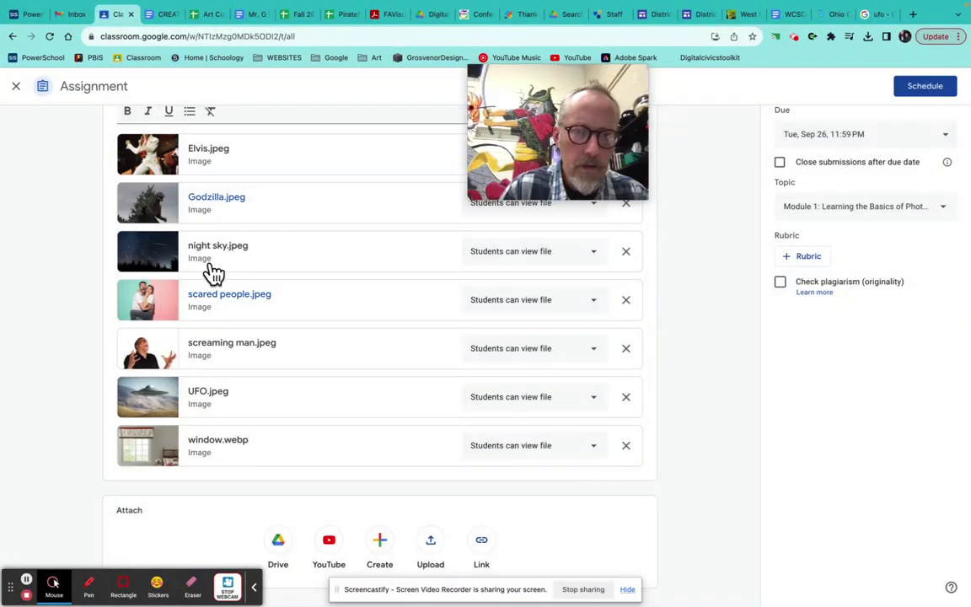
{"action": "scroll", "coordinate": [198, 318], "scroll_direction": "up", "scroll_amount": 1}
{"action": "left_click", "coordinate": [141, 423]}
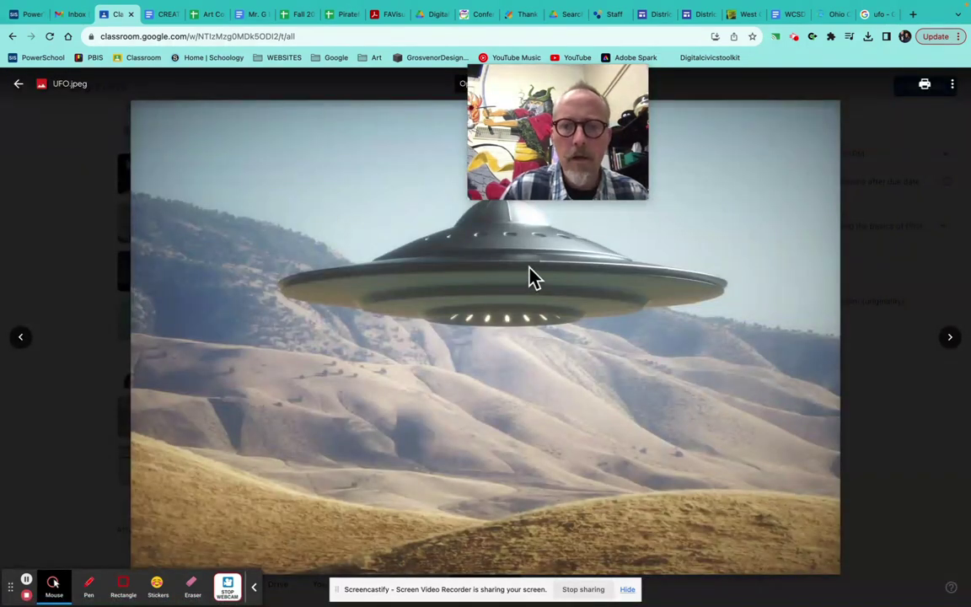
{"action": "right_click", "coordinate": [528, 267]}
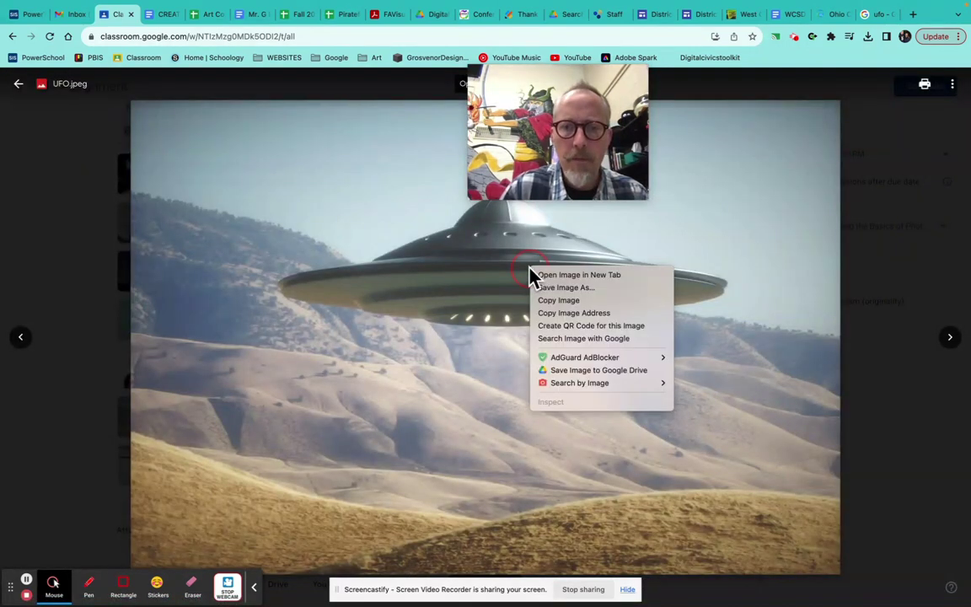
{"action": "left_click", "coordinate": [555, 301]}
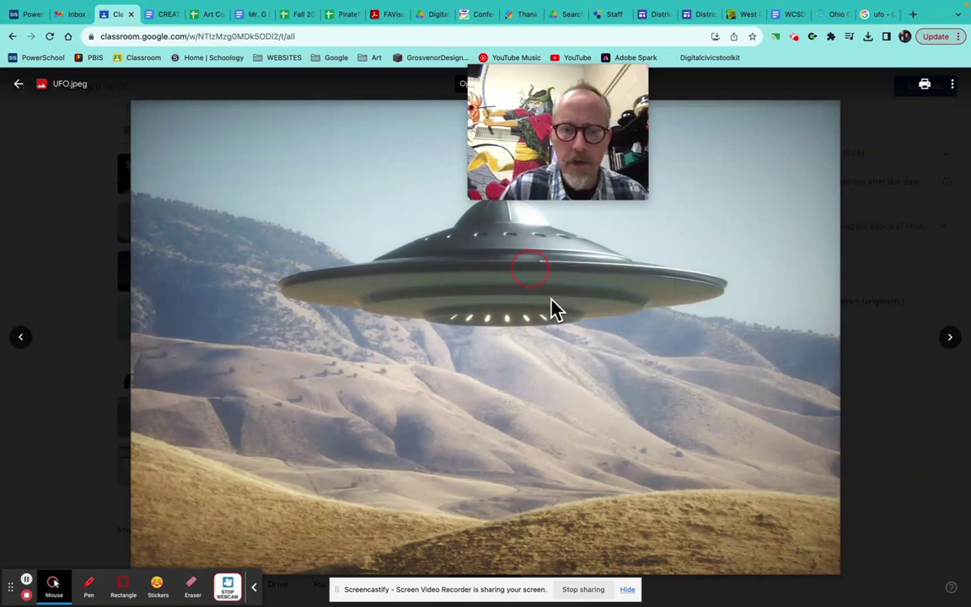
Switch back to Photoshop, paste the UFO picture above the tree-line layer, and hide the room layer
{"action": "key", "text": "super+Tab"}
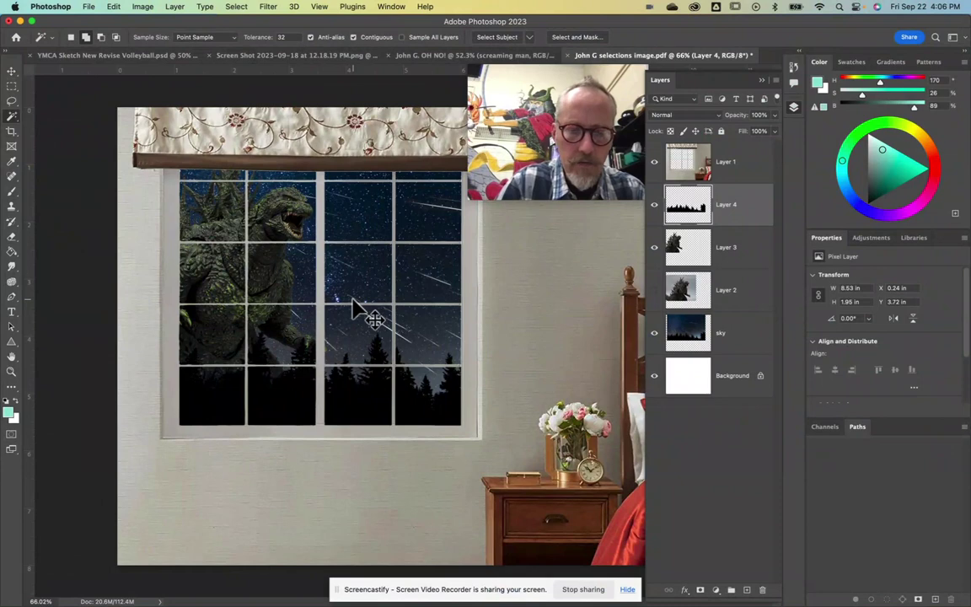
{"action": "key", "text": "super+v"}
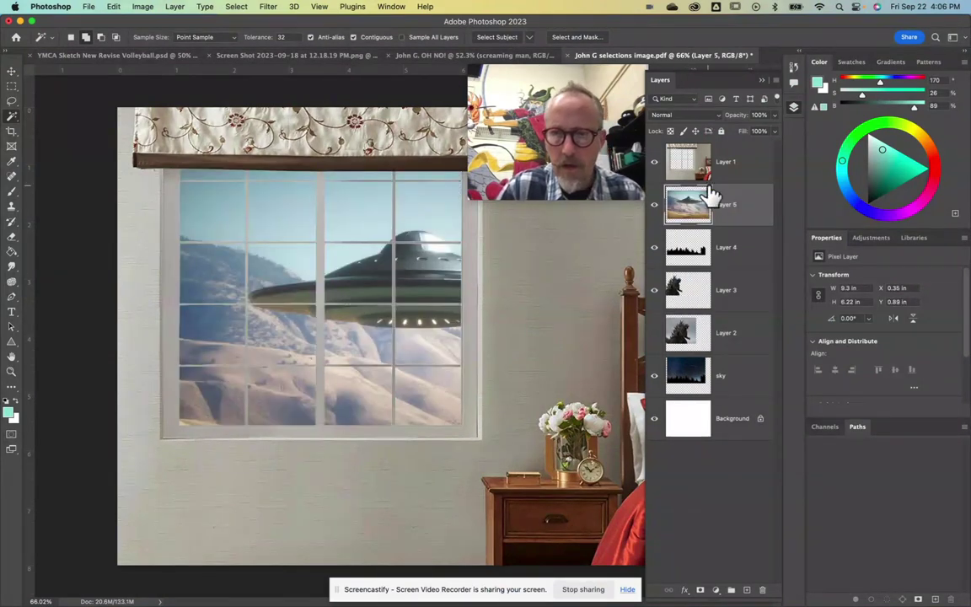
{"action": "left_click", "coordinate": [656, 164]}
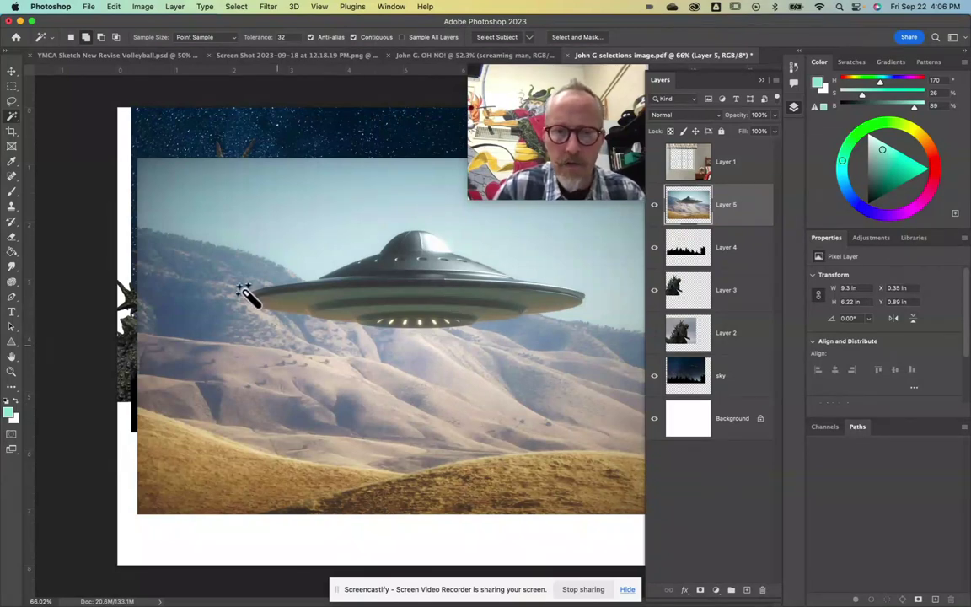
Select the flying saucer with the Object Selection tool and add the missed bright part of its dome with the Lasso
{"action": "right_click", "coordinate": [11, 120]}
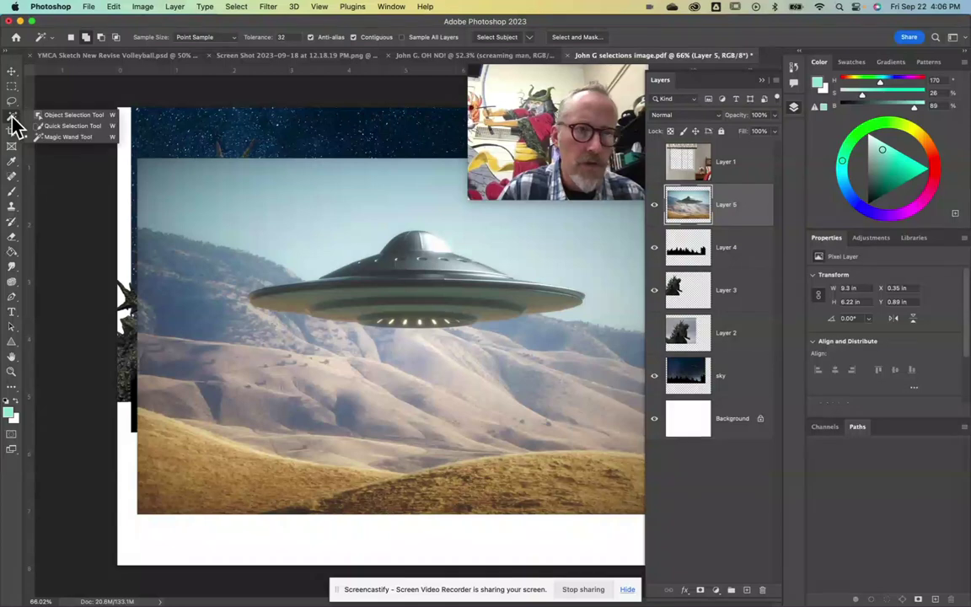
{"action": "left_click", "coordinate": [66, 115]}
{"action": "left_click_drag", "start_coordinate": [245, 213], "coordinate": [591, 348]}
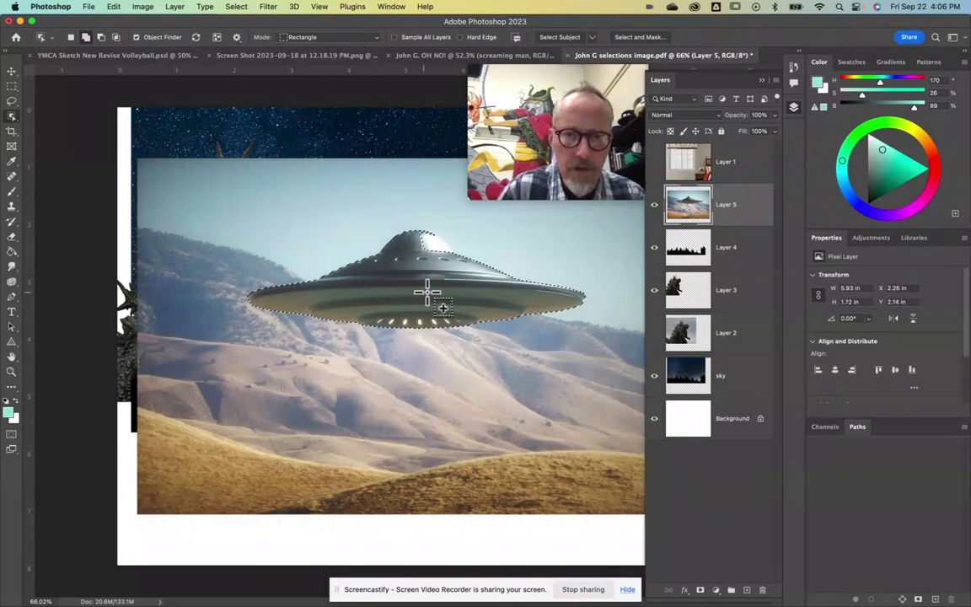
{"action": "scroll", "coordinate": [430, 296], "scroll_direction": "up", "scroll_amount": 5}
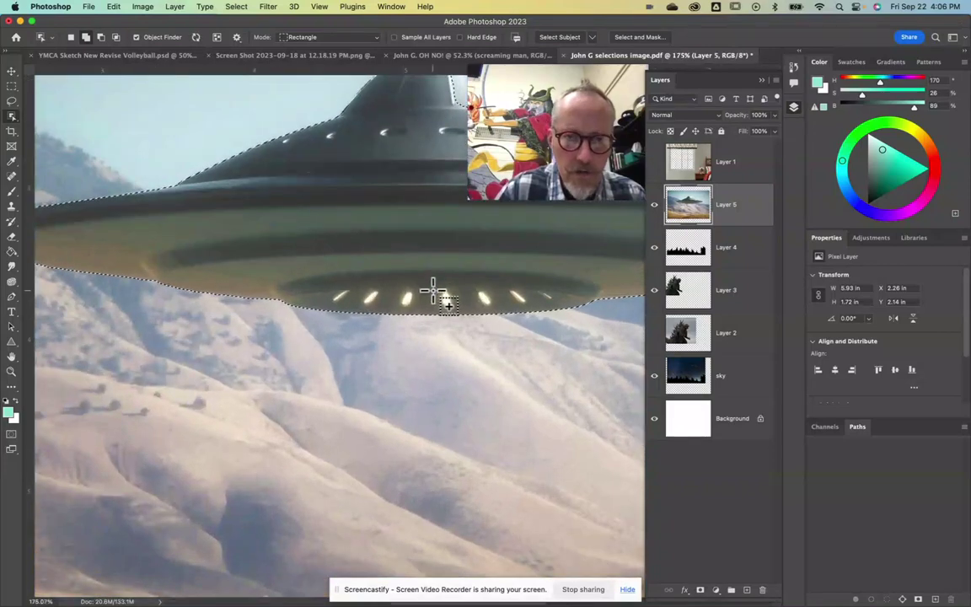
{"action": "scroll", "coordinate": [354, 286], "scroll_direction": "right", "scroll_amount": 5}
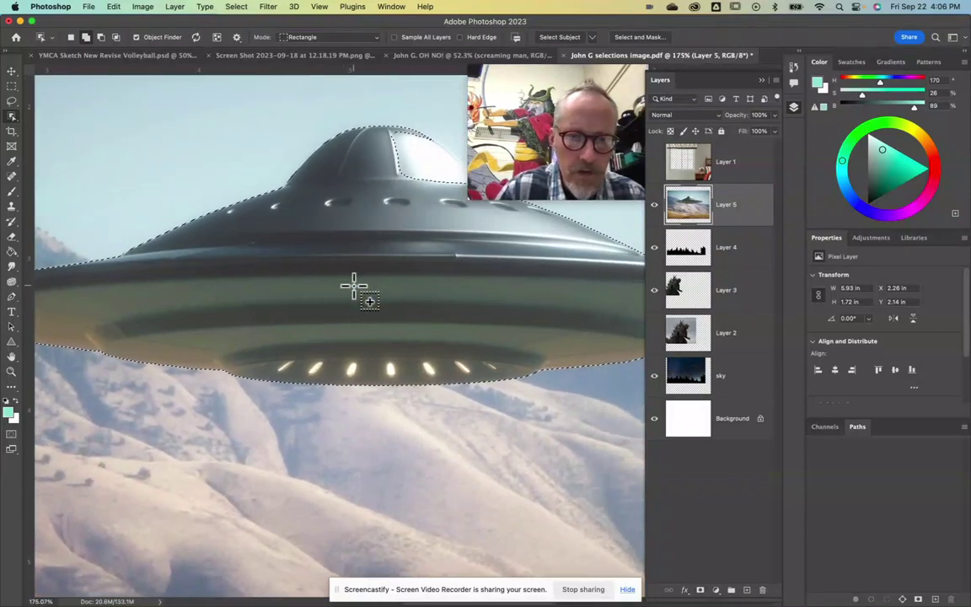
{"action": "scroll", "coordinate": [354, 287], "scroll_direction": "up", "scroll_amount": 3}
{"action": "scroll", "coordinate": [354, 286], "scroll_direction": "right", "scroll_amount": 2}
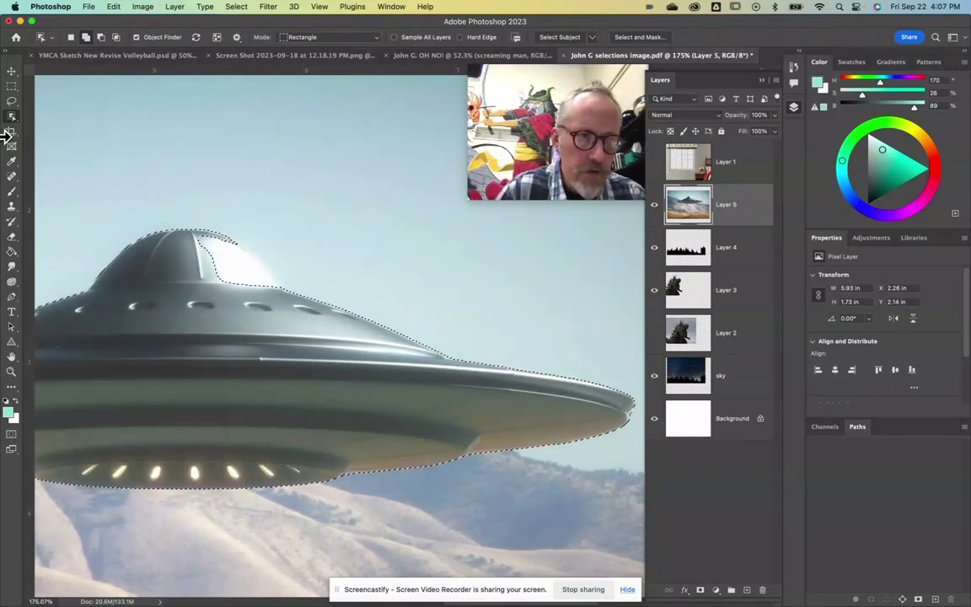
{"action": "left_click", "coordinate": [11, 101]}
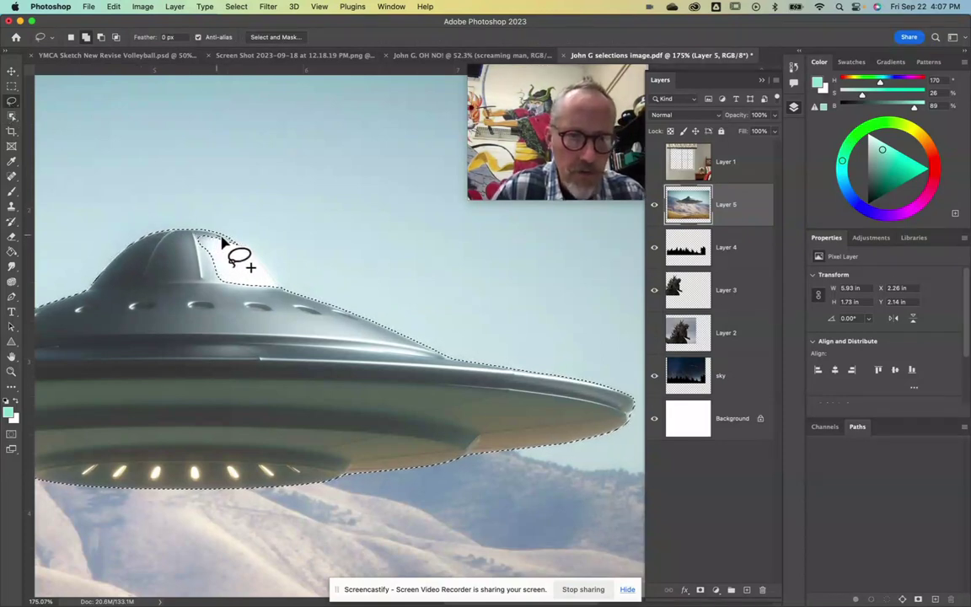
{"action": "mouse_move", "coordinate": [239, 248]}
{"action": "left_mouse_down"}
{"action": "mouse_move", "coordinate": [278, 296]}
{"action": "mouse_move", "coordinate": [220, 309]}
{"action": "mouse_move", "coordinate": [230, 335]}
{"action": "mouse_move", "coordinate": [183, 301]}
{"action": "mouse_move", "coordinate": [174, 254]}
{"action": "left_mouse_up"}
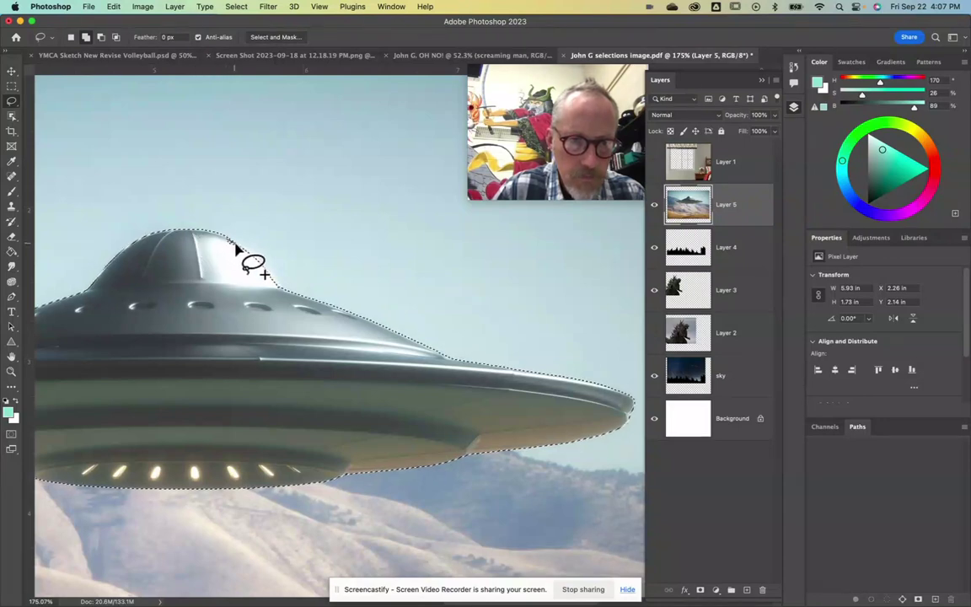
Copy the selected saucer to its own layer and hide the original UFO picture
{"action": "key", "text": "super+0"}
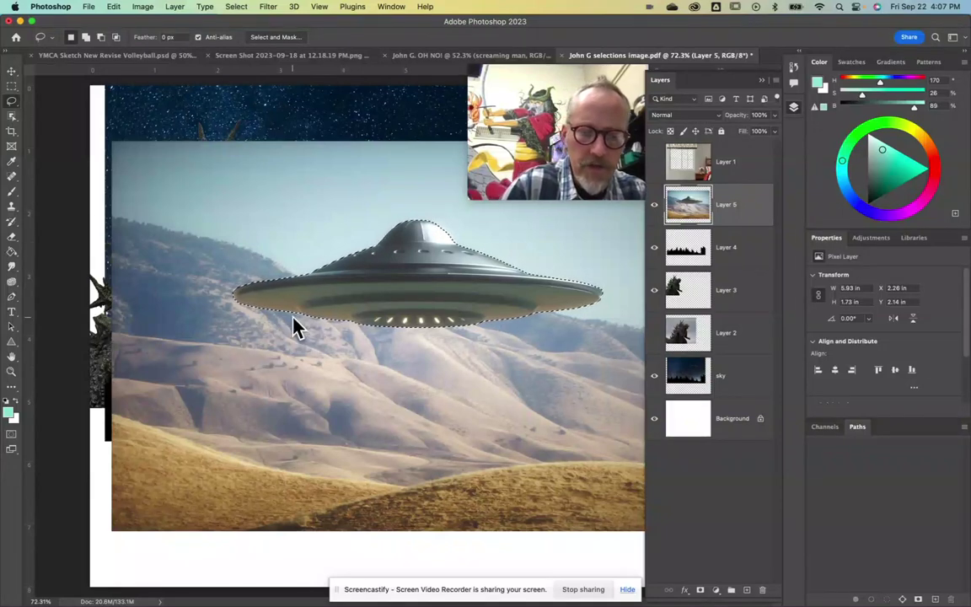
{"action": "key", "text": "super+j"}
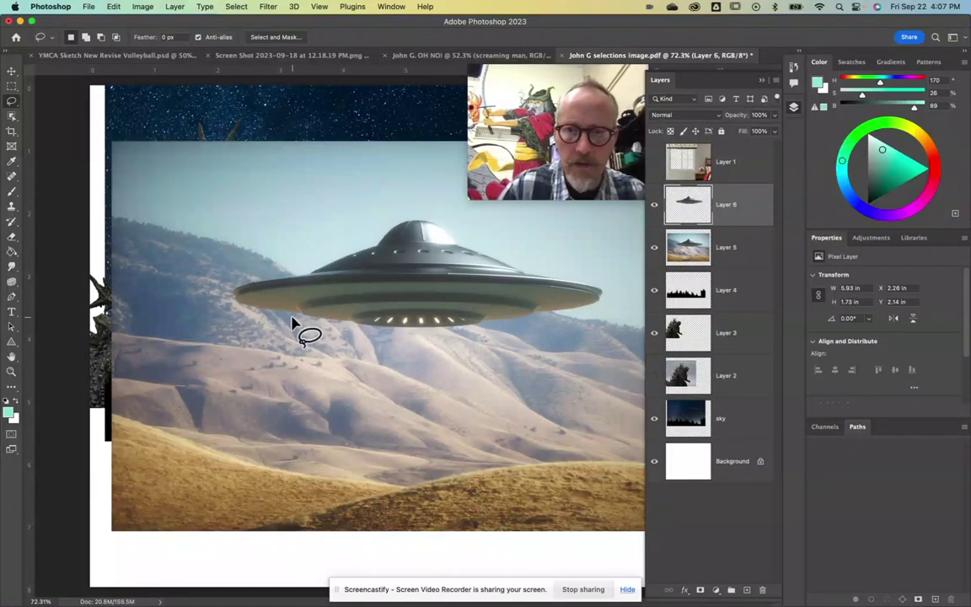
{"action": "left_click", "coordinate": [654, 248]}
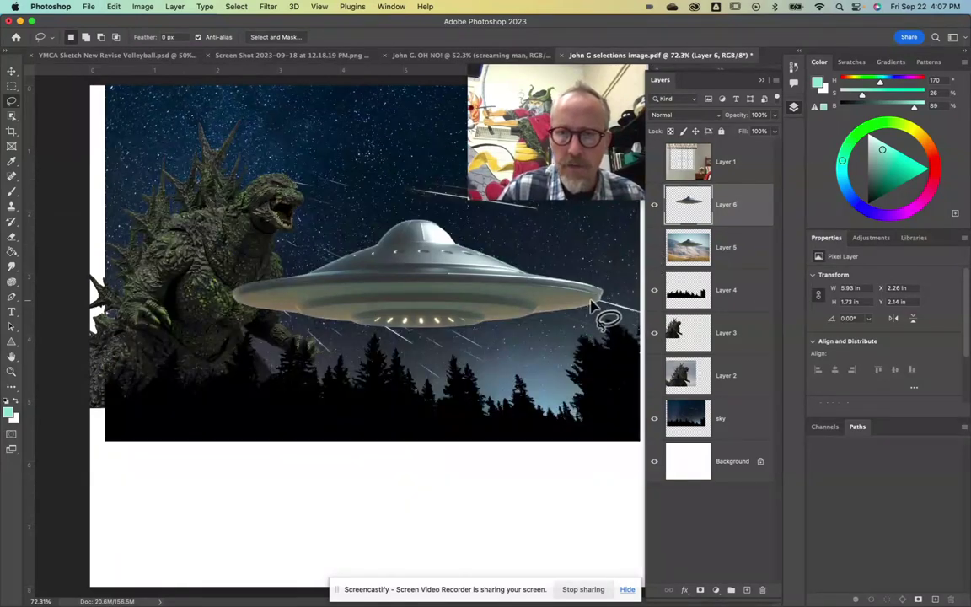
Show the room layer again and toggle the original UFO picture on and off to compare the view through the window
{"action": "left_click", "coordinate": [655, 164]}
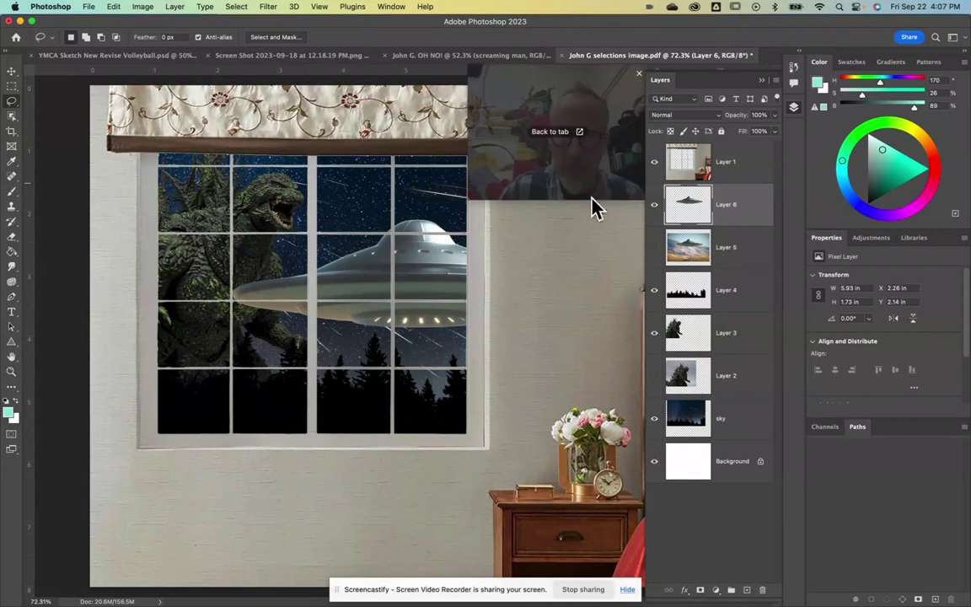
{"action": "scroll", "coordinate": [516, 253], "scroll_direction": "down", "scroll_amount": 3}
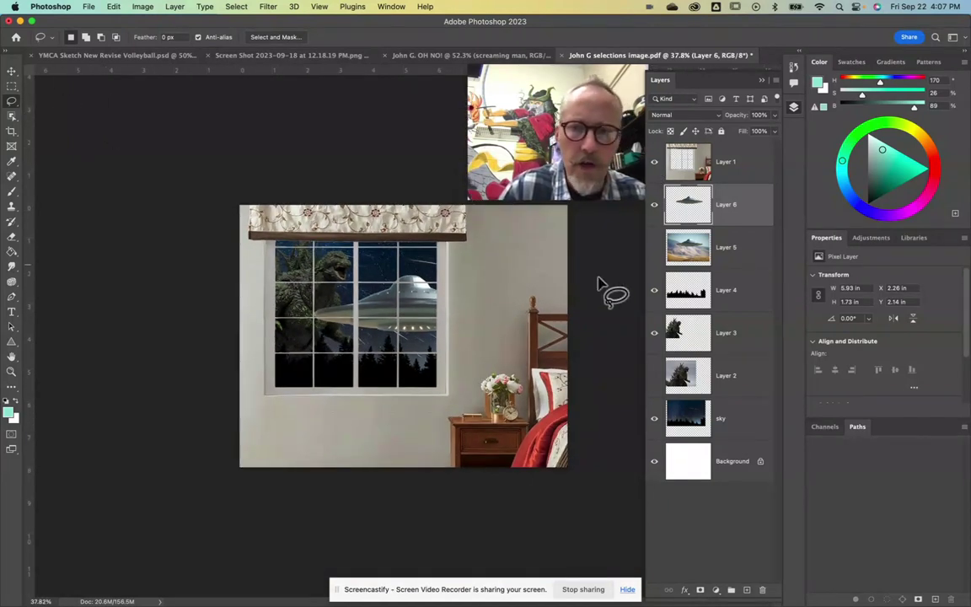
{"action": "left_click", "coordinate": [652, 248]}
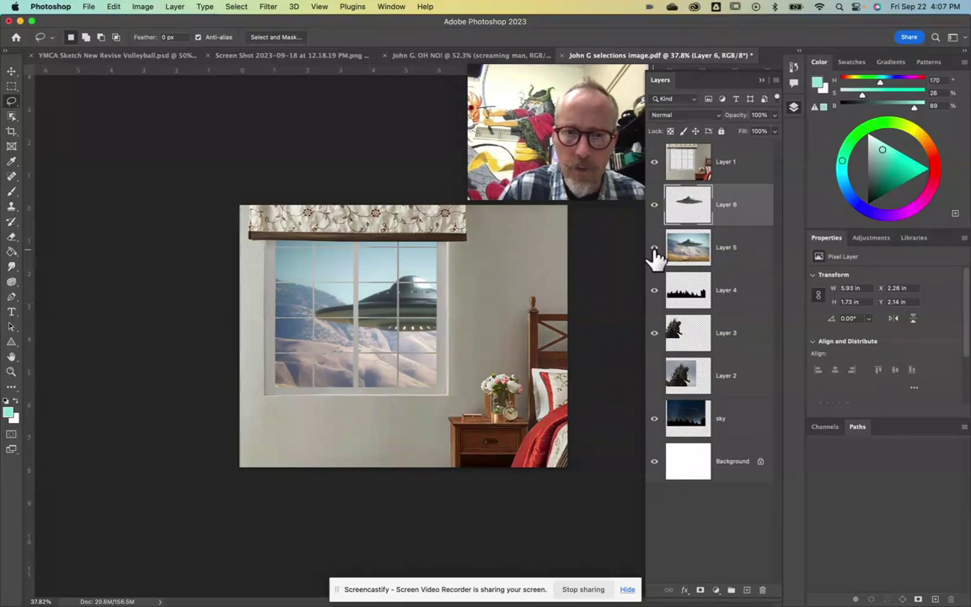
{"action": "left_click", "coordinate": [654, 250]}
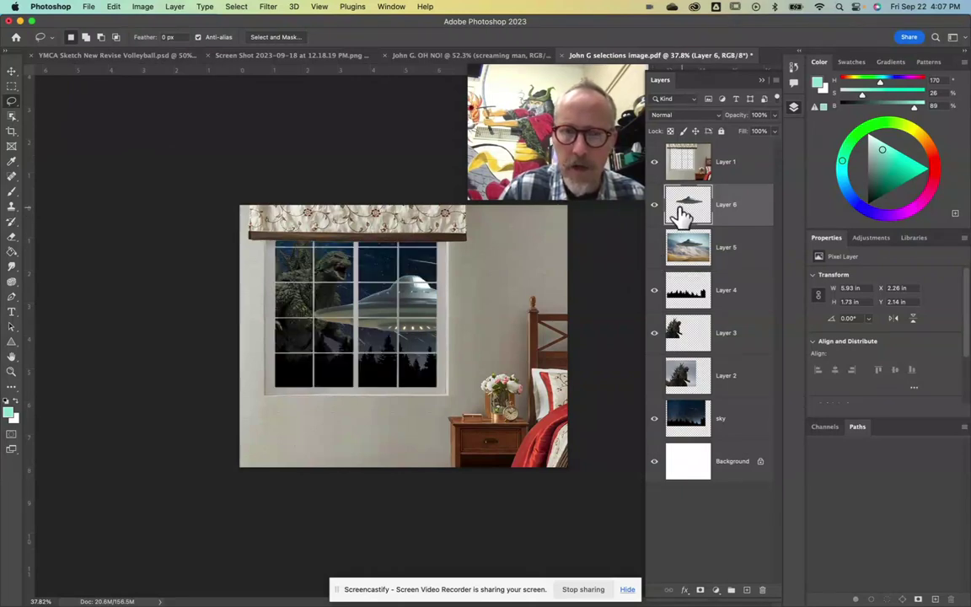
Scale the cut-out saucer to about 40% and place it in the window's right half beside Godzilla
{"action": "left_click", "coordinate": [11, 71]}
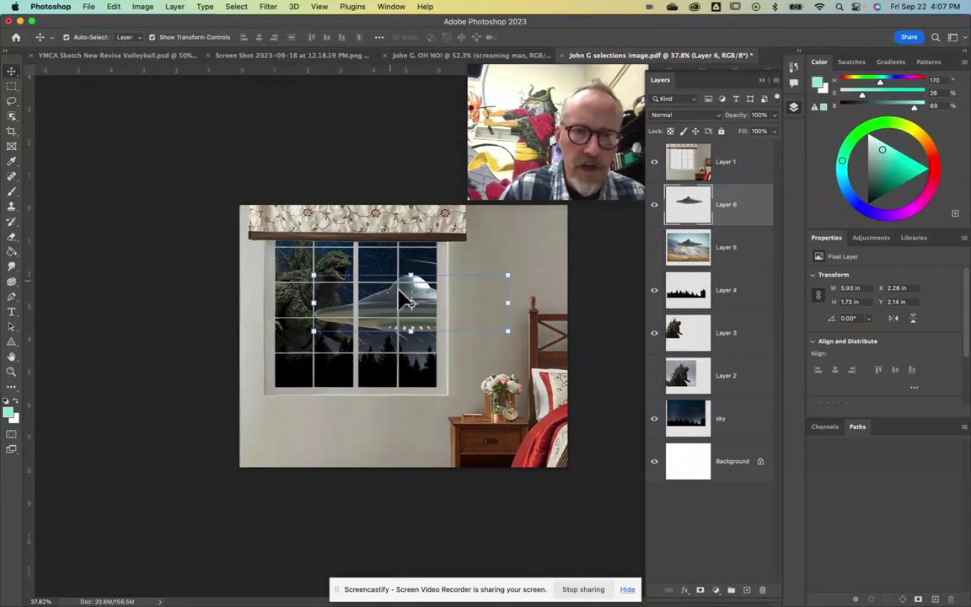
{"action": "left_click_drag", "start_coordinate": [505, 278], "coordinate": [417, 313]}
{"action": "scroll", "coordinate": [417, 312], "scroll_direction": "up", "scroll_amount": 10}
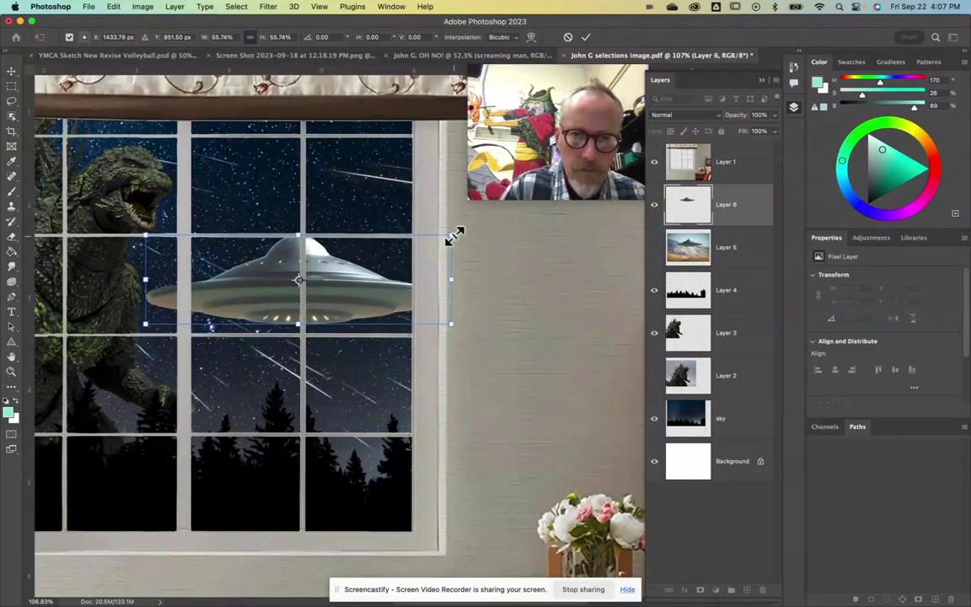
{"action": "left_click_drag", "start_coordinate": [452, 235], "coordinate": [368, 275]}
{"action": "left_click_drag", "start_coordinate": [281, 303], "coordinate": [333, 313]}
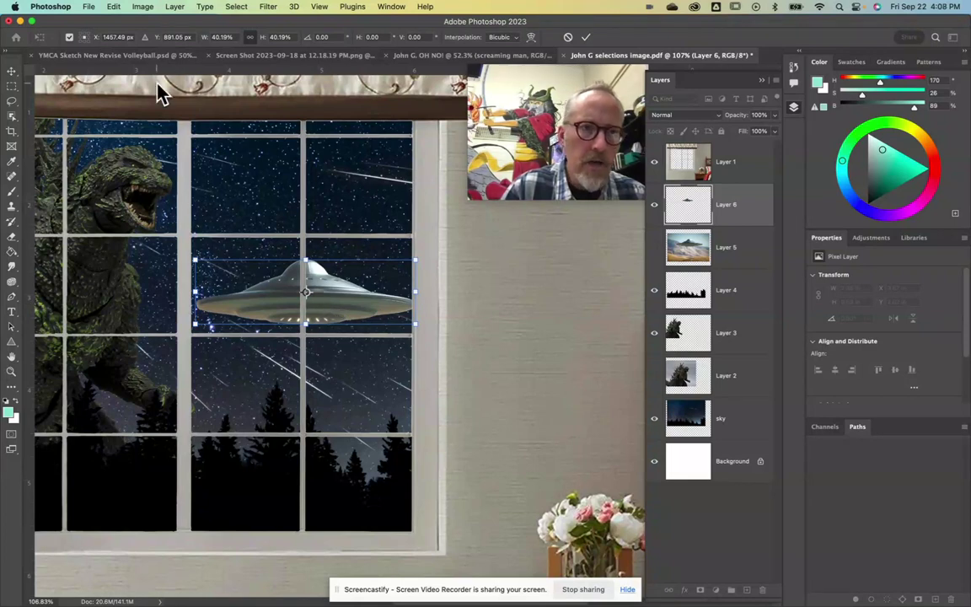
{"action": "left_click", "coordinate": [587, 37]}
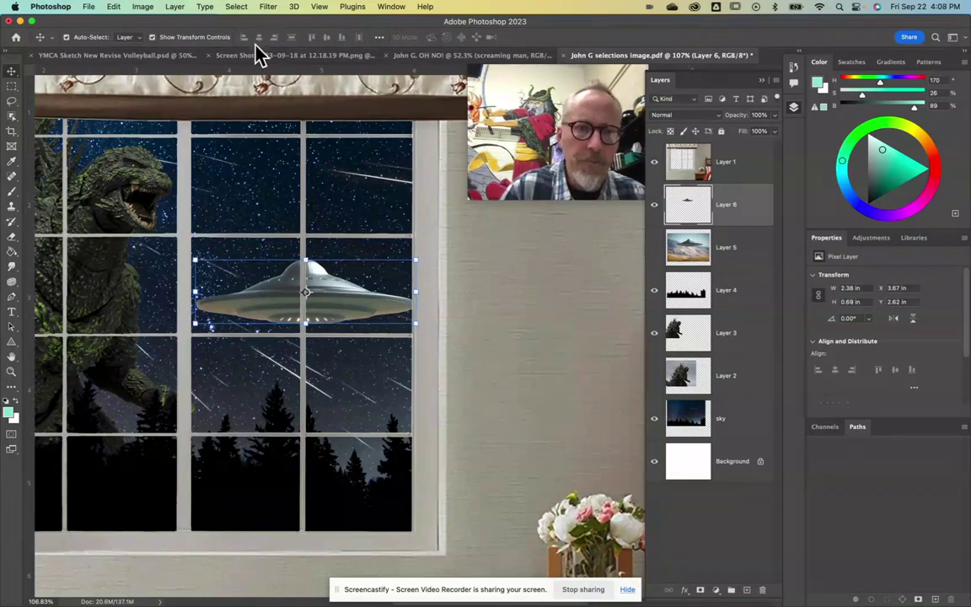
Apply a Brightness/Contrast adjustment to the saucer with brightness -35 and contrast 83
{"action": "left_click", "coordinate": [143, 7]}
{"action": "mouse_move", "coordinate": [133, 35]}
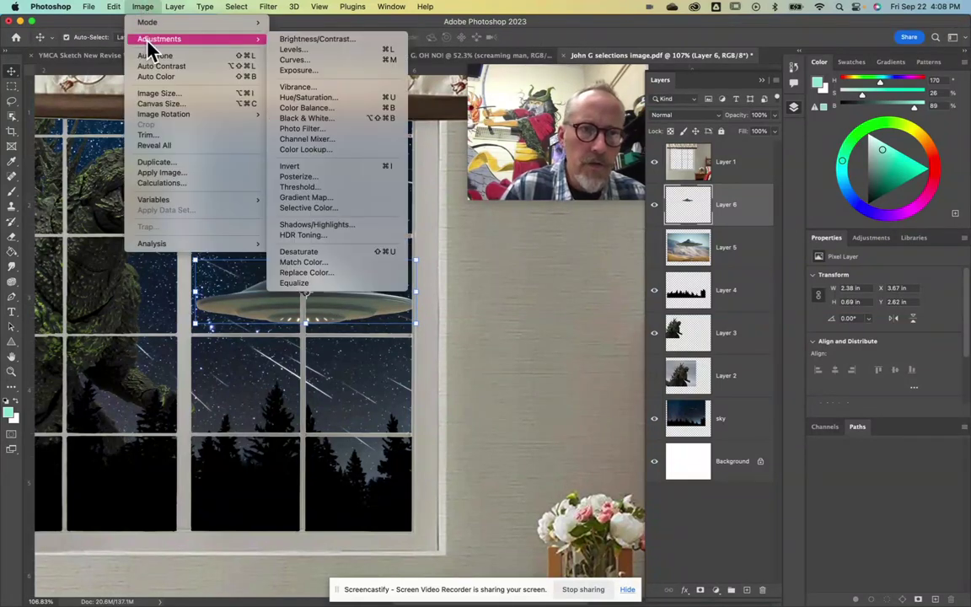
{"action": "left_click", "coordinate": [305, 40]}
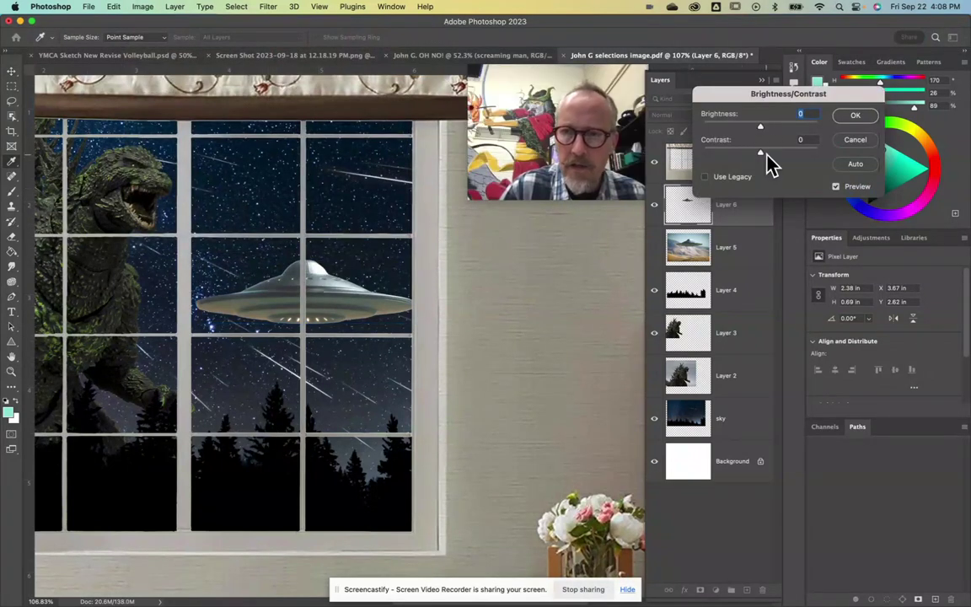
{"action": "left_click_drag", "start_coordinate": [767, 155], "coordinate": [807, 151]}
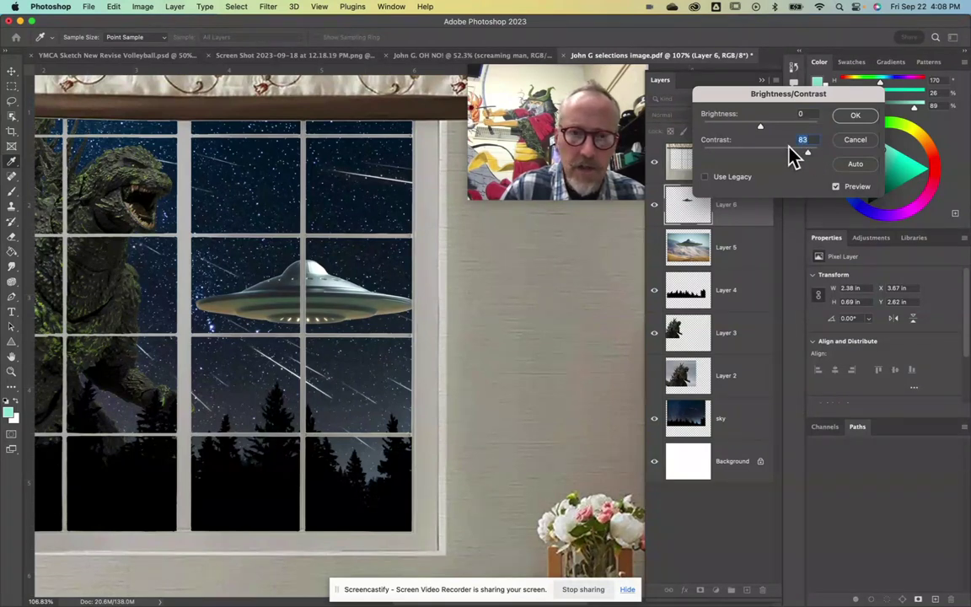
{"action": "left_click_drag", "start_coordinate": [758, 127], "coordinate": [747, 128]}
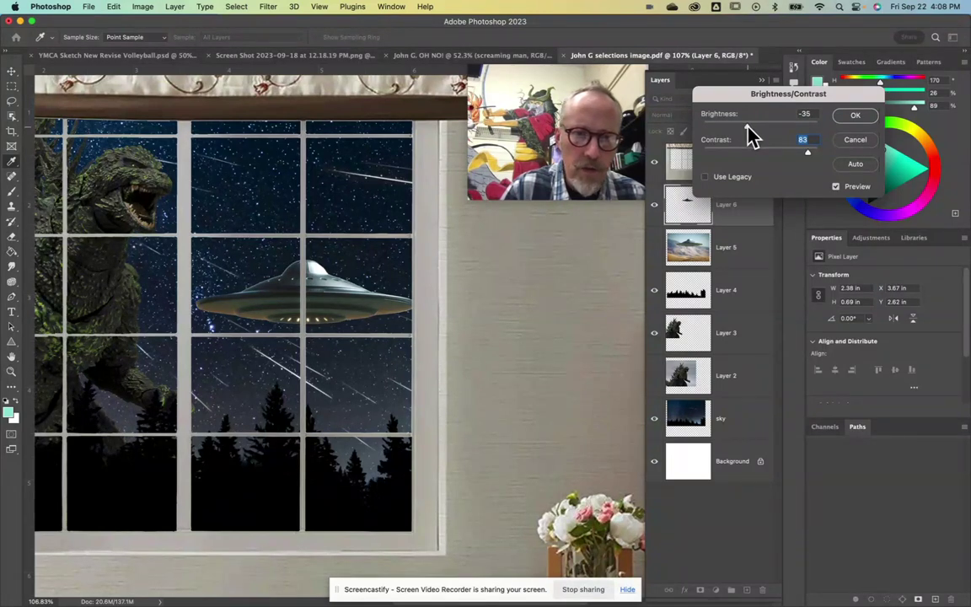
{"action": "left_click_drag", "start_coordinate": [747, 128], "coordinate": [747, 128]}
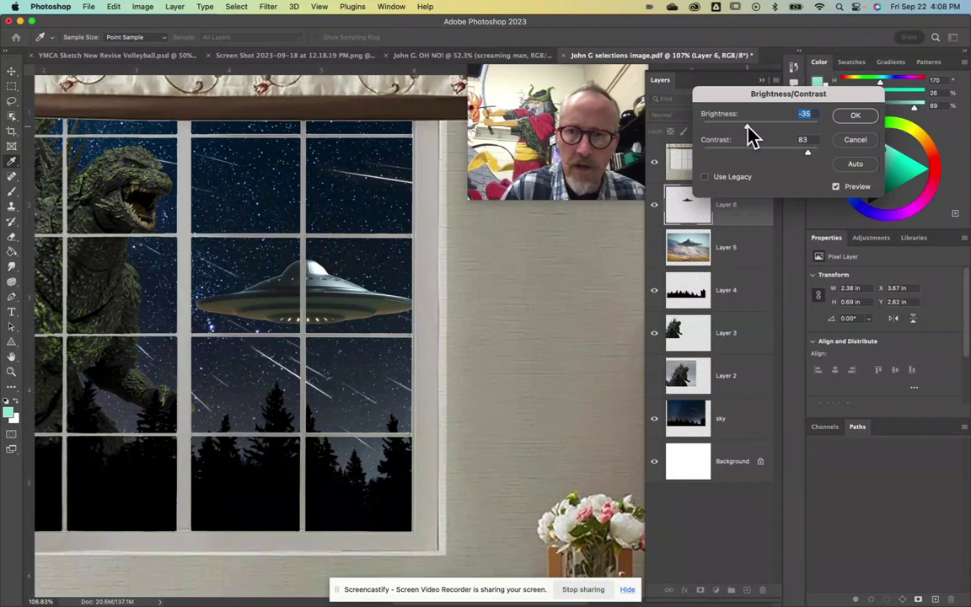
{"action": "left_click", "coordinate": [857, 118]}
{"action": "key", "text": "v"}
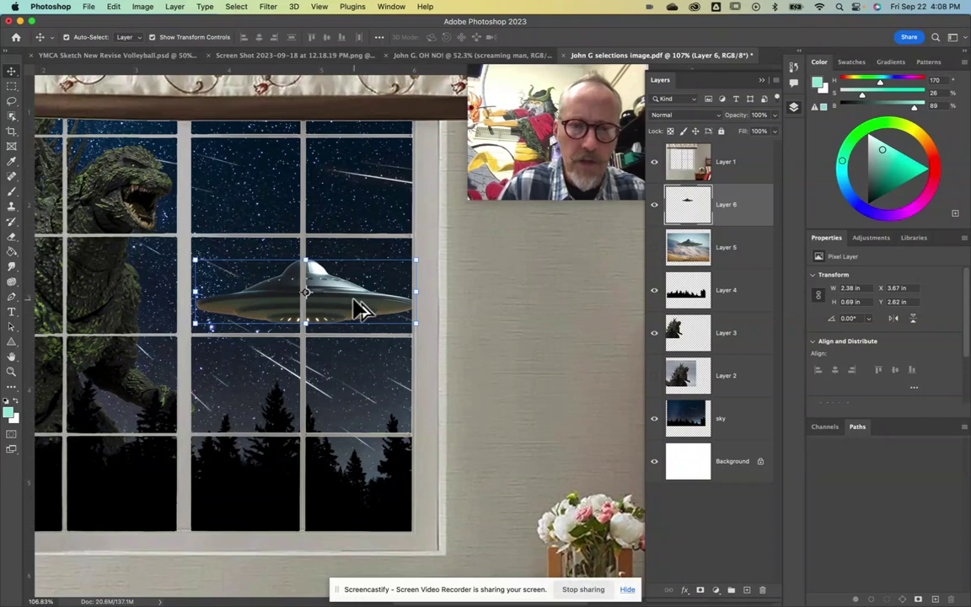
Add a second saucer behind the first as a duplicate scaled to about 60%, tilted about -12° and set to 75% opacity
{"action": "left_click_drag", "start_coordinate": [358, 310], "coordinate": [400, 261]}
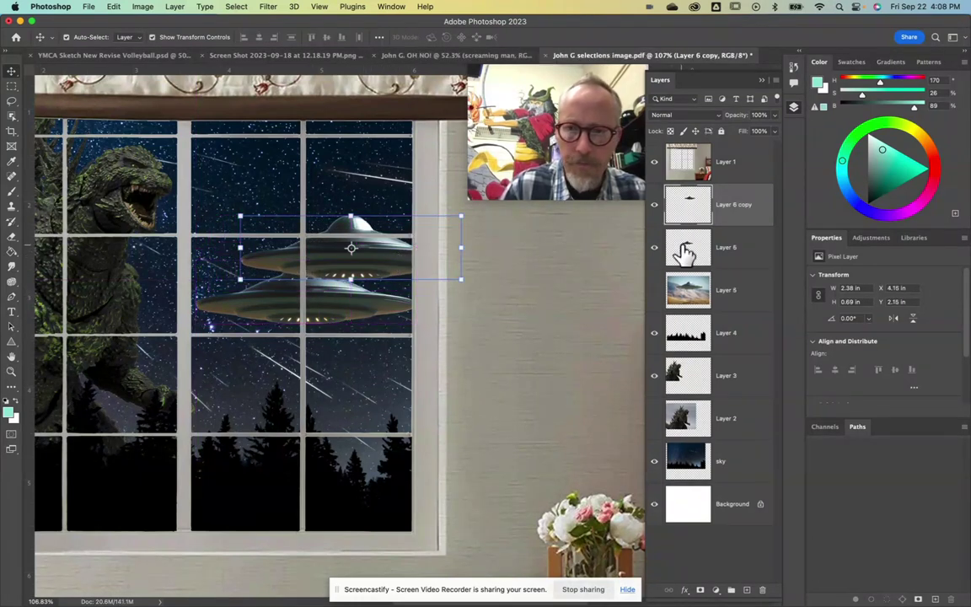
{"action": "left_click_drag", "start_coordinate": [684, 210], "coordinate": [667, 264]}
{"action": "left_click_drag", "start_coordinate": [461, 216], "coordinate": [433, 255]}
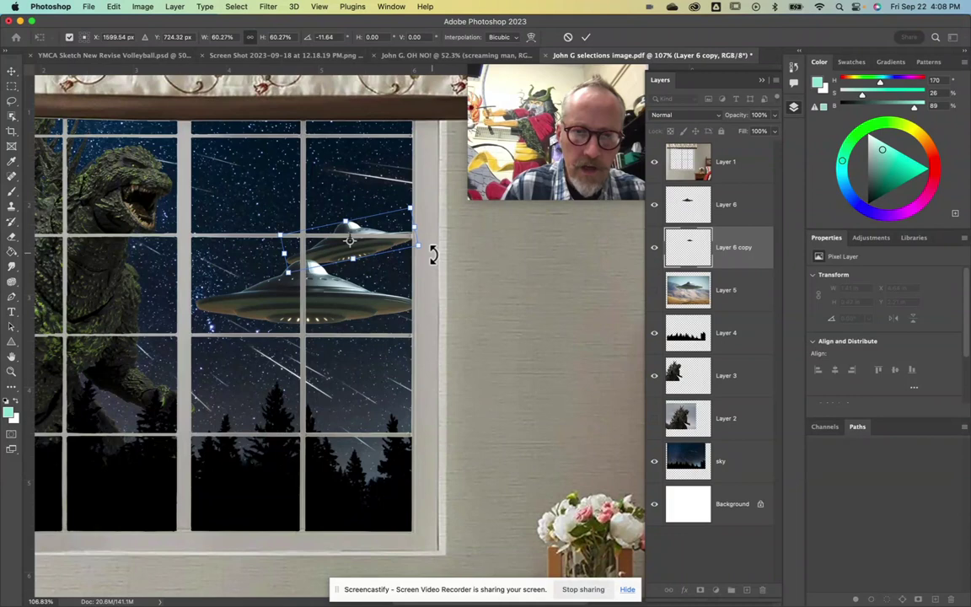
{"action": "left_click", "coordinate": [585, 37]}
{"action": "left_click", "coordinate": [774, 115]}
{"action": "left_click", "coordinate": [761, 128]}
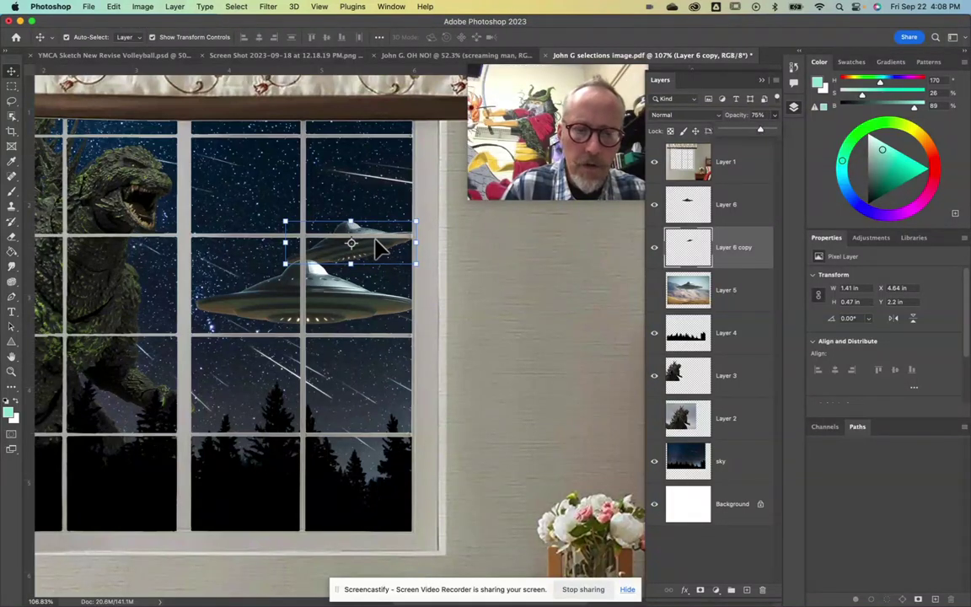
Duplicate the second saucer above and behind it, scale the copy to about 69% and tilt it about -14°
{"action": "left_click_drag", "start_coordinate": [350, 223], "coordinate": [397, 194]}
{"action": "left_click_drag", "start_coordinate": [689, 248], "coordinate": [690, 311]}
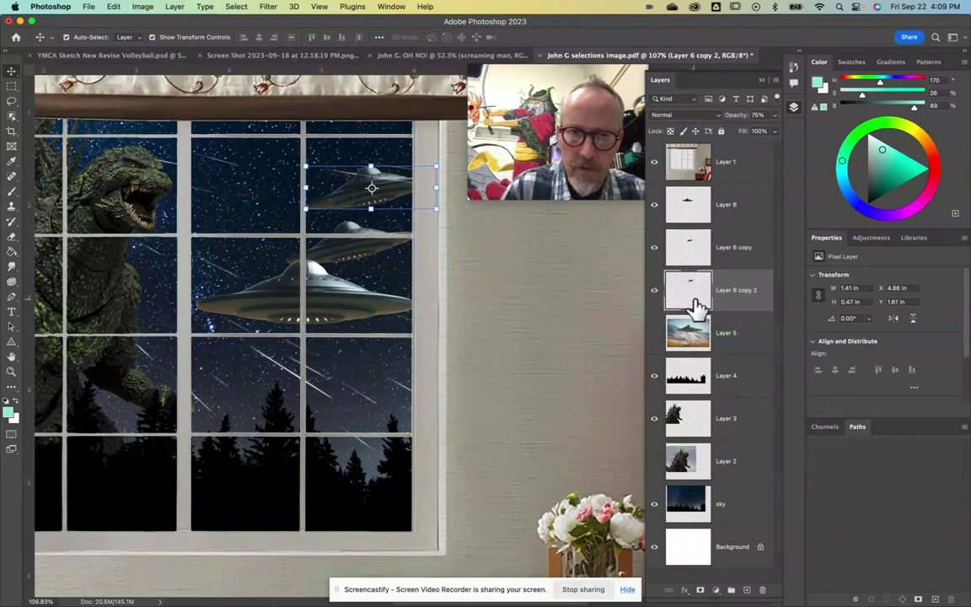
{"action": "left_click", "coordinate": [306, 167]}
{"action": "left_click_drag", "start_coordinate": [306, 166], "coordinate": [337, 192]}
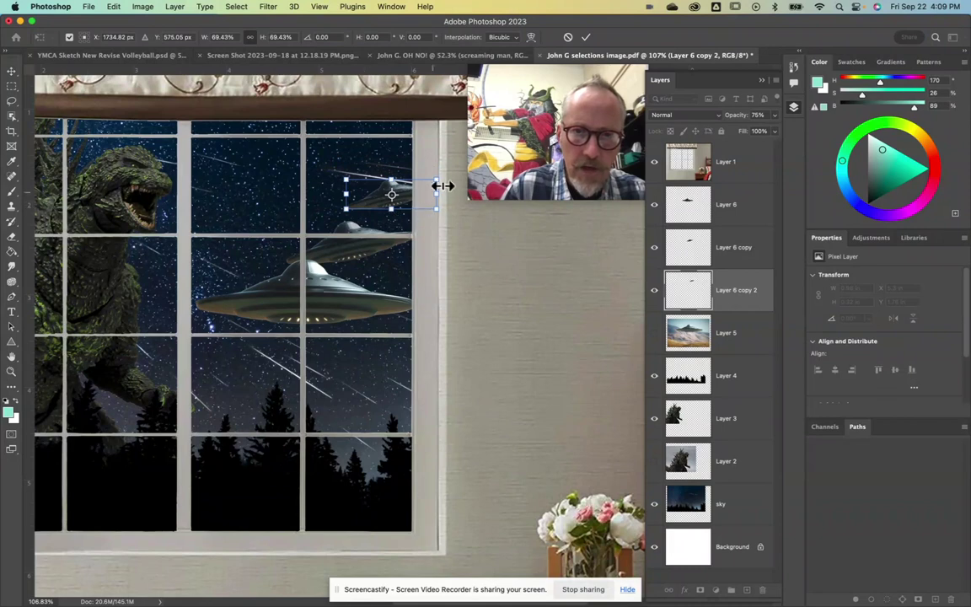
{"action": "left_click_drag", "start_coordinate": [445, 180], "coordinate": [390, 207]}
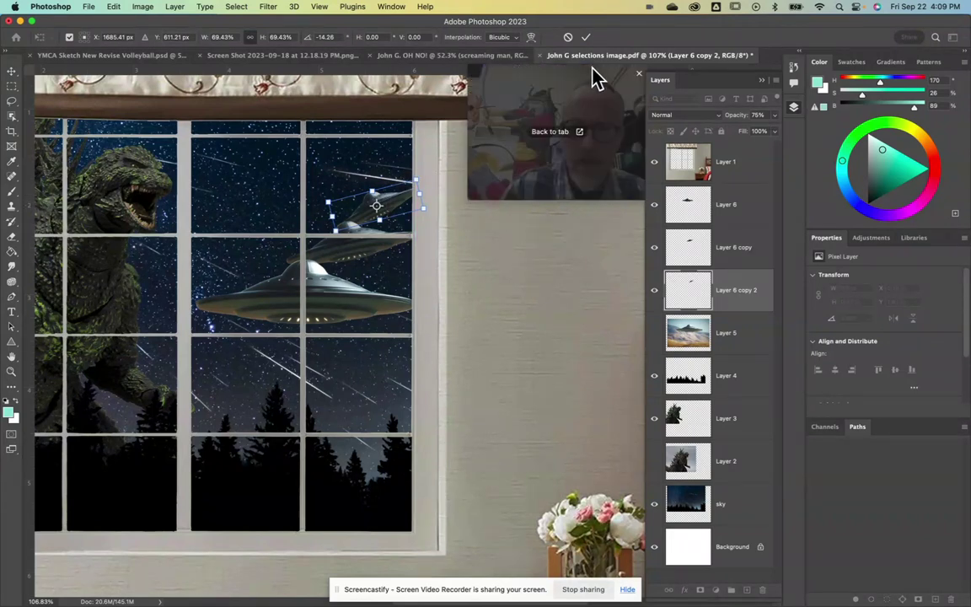
{"action": "left_click", "coordinate": [586, 37]}
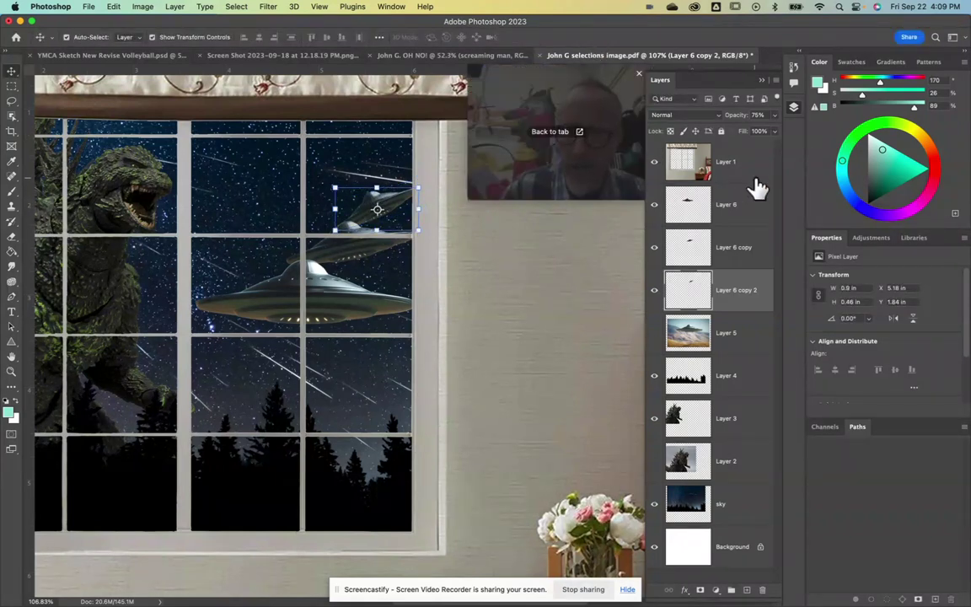
Reduce the third saucer's opacity slightly and deselect all layers
{"action": "left_click", "coordinate": [774, 116]}
{"action": "left_click_drag", "start_coordinate": [761, 128], "coordinate": [755, 128]}
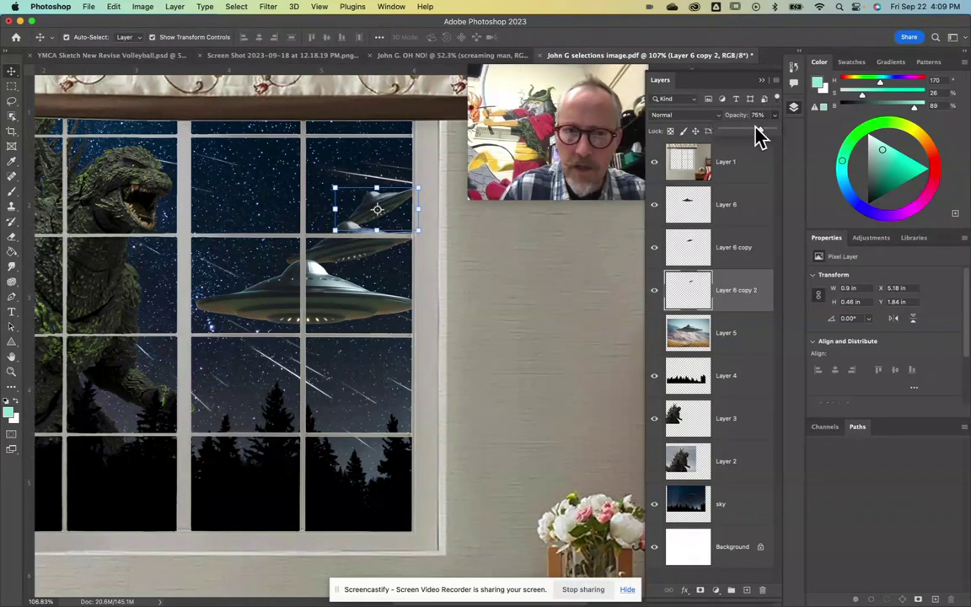
{"action": "left_click", "coordinate": [568, 241]}
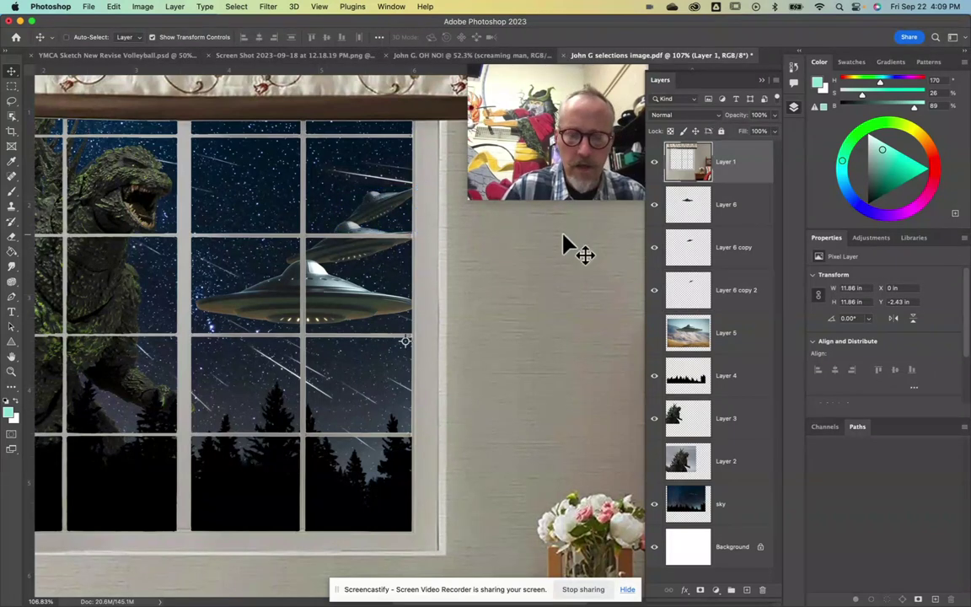
{"action": "scroll", "coordinate": [568, 246], "scroll_direction": "down", "scroll_amount": 3}
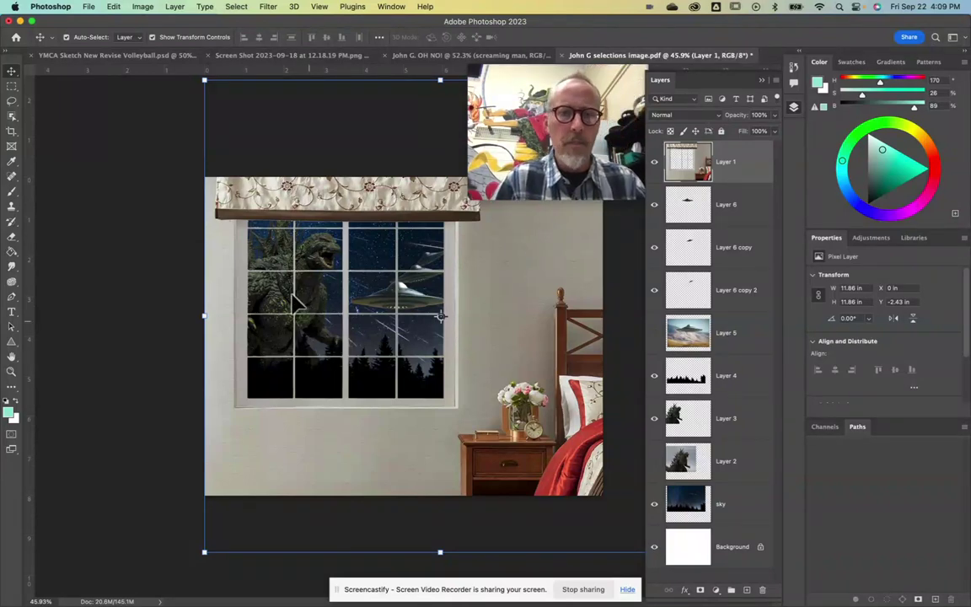
{"action": "left_click", "coordinate": [141, 162]}
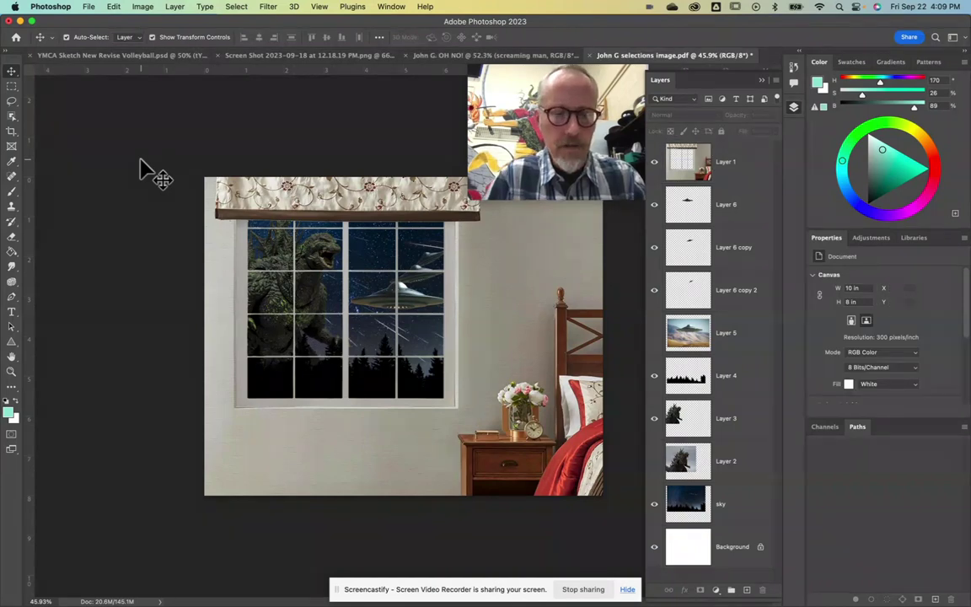
Switch to Google Chrome and copy the screaming man.jpeg picture from the Classroom assignment's attachments
{"action": "key", "text": "super+Tab"}
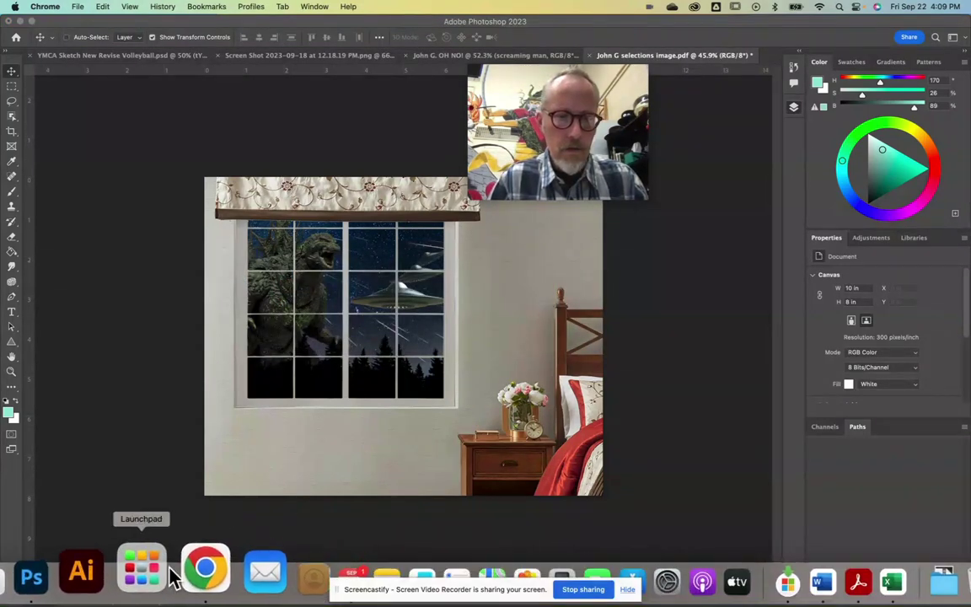
{"action": "left_click", "coordinate": [193, 576]}
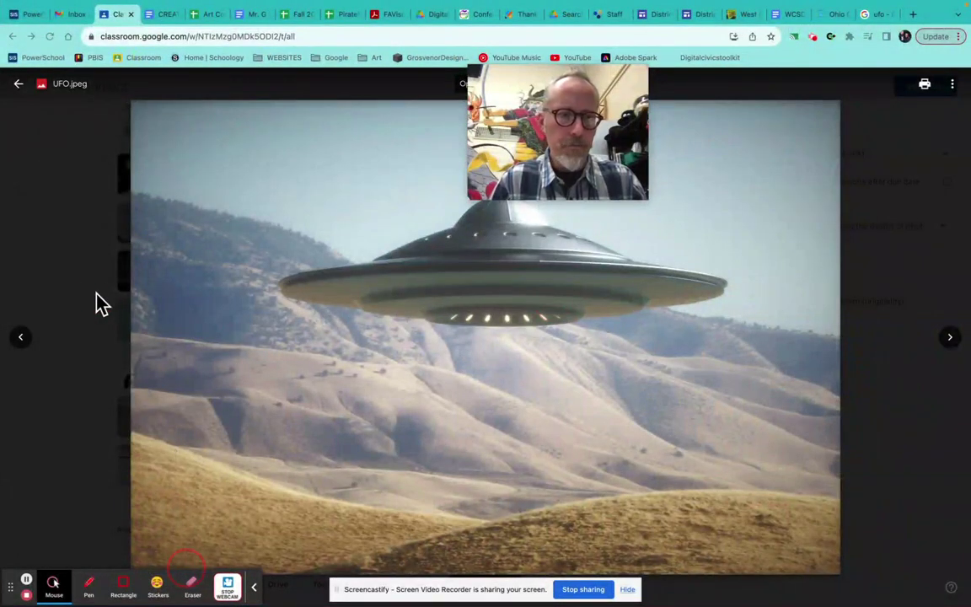
{"action": "left_click", "coordinate": [91, 260]}
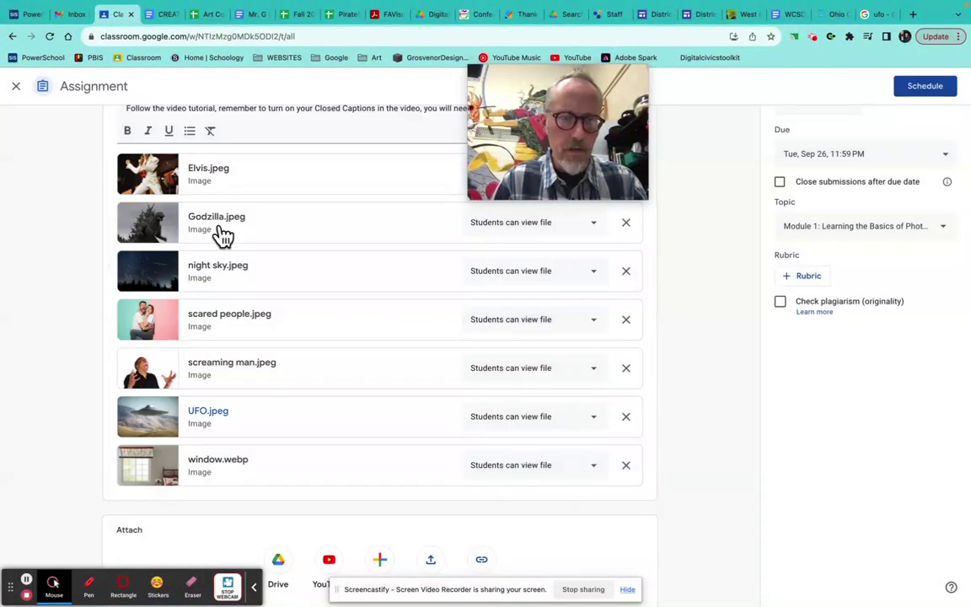
{"action": "left_click", "coordinate": [145, 381]}
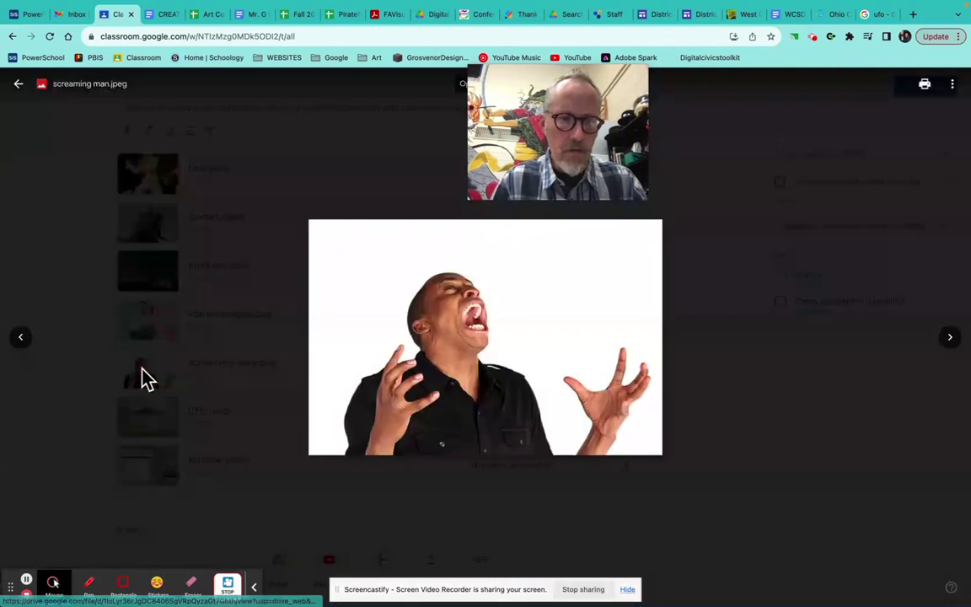
{"action": "right_click", "coordinate": [481, 318]}
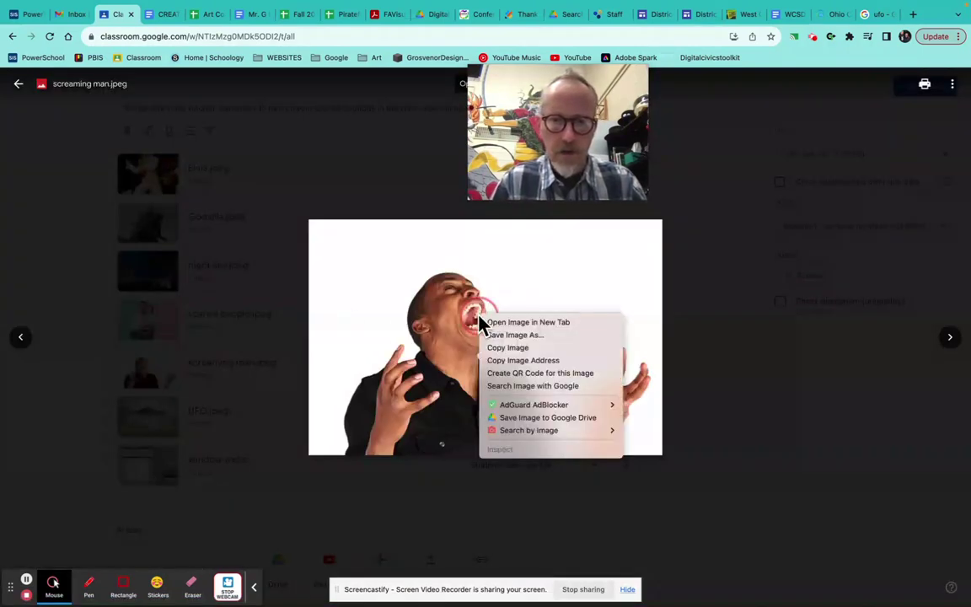
{"action": "left_click", "coordinate": [517, 353]}
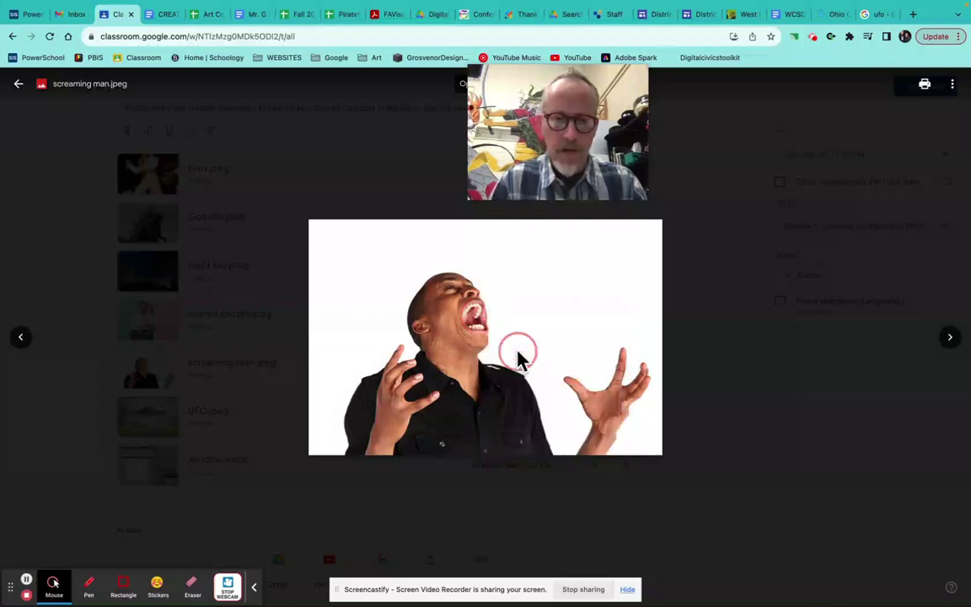
Switch to Photoshop, paste the screaming man picture over the bedroom and enlarge it to about 476%, nearly filling the canvas width
{"action": "key", "text": "super+Tab"}
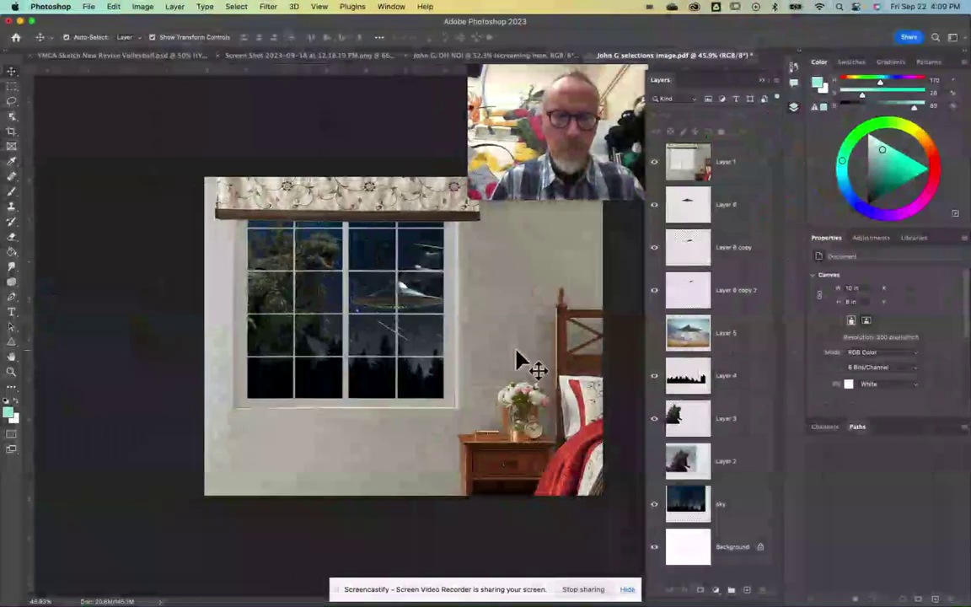
{"action": "key", "text": "super+v"}
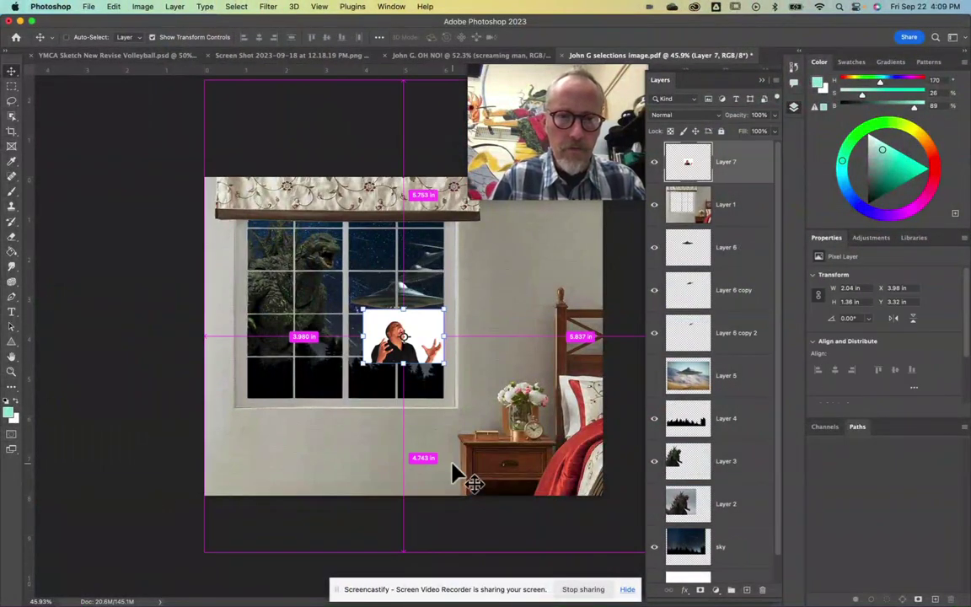
{"action": "left_click_drag", "start_coordinate": [361, 363], "coordinate": [229, 519]}
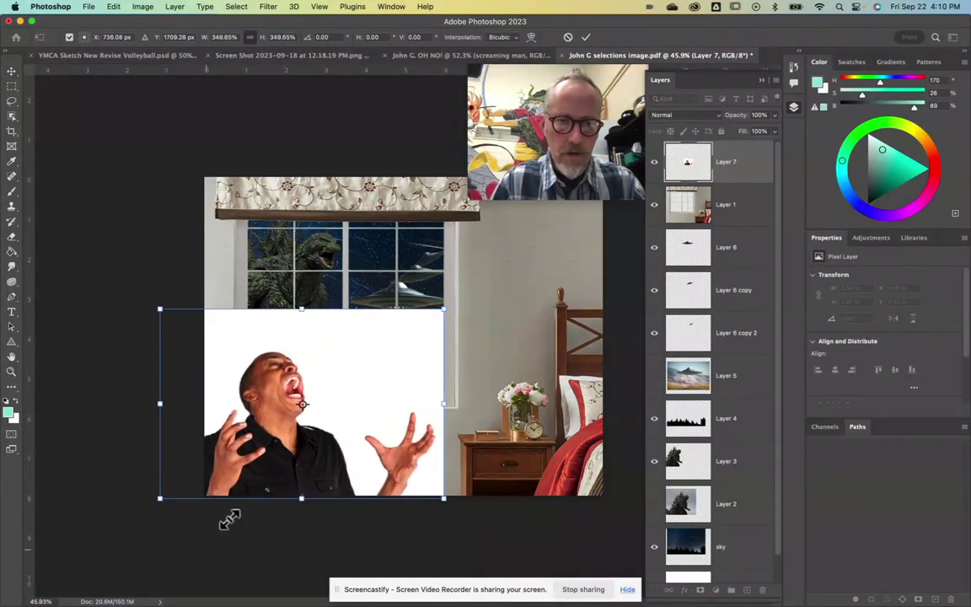
{"action": "left_click_drag", "start_coordinate": [295, 489], "coordinate": [372, 492]}
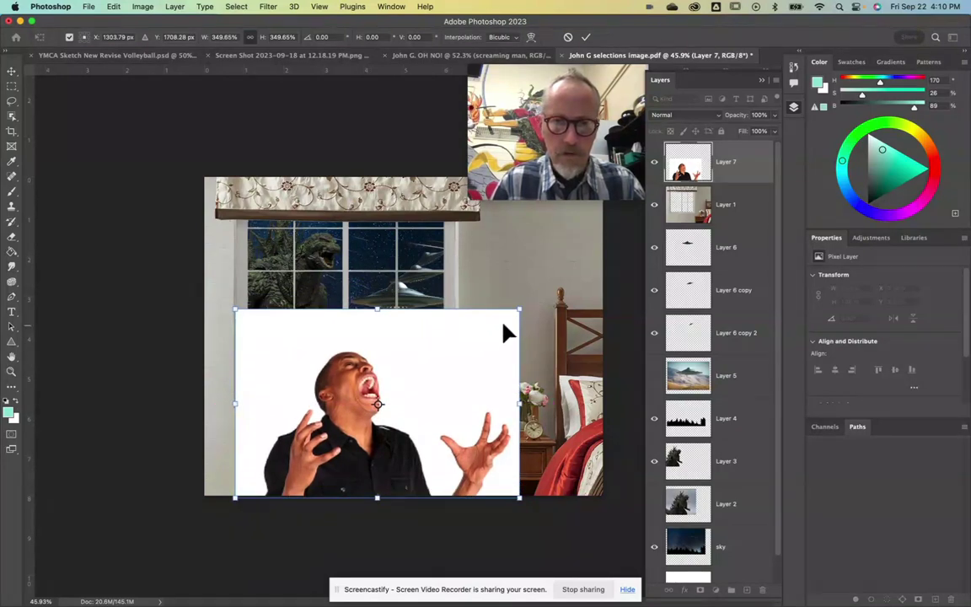
{"action": "left_click_drag", "start_coordinate": [519, 306], "coordinate": [641, 225]}
{"action": "left_click_drag", "start_coordinate": [472, 379], "coordinate": [430, 403]}
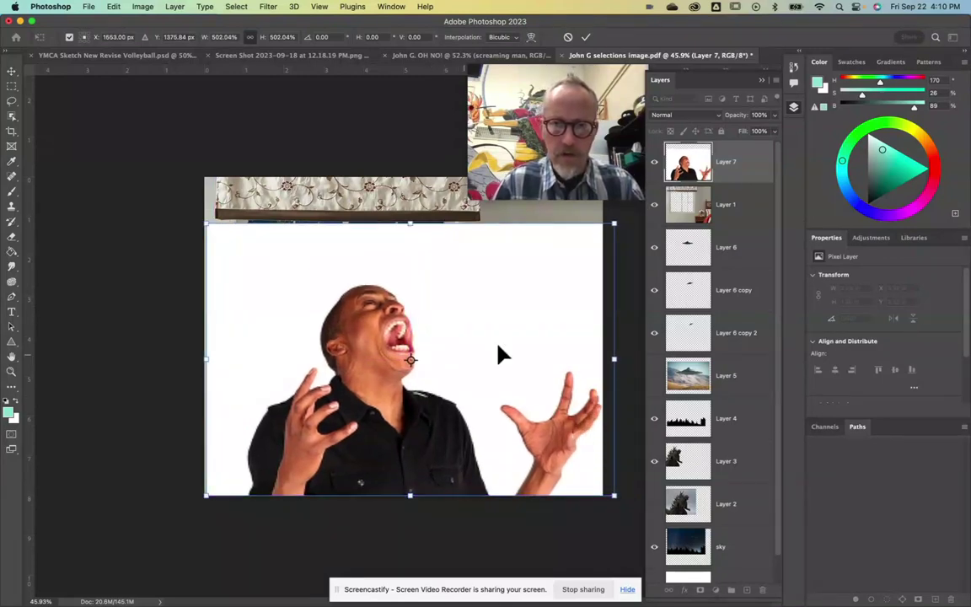
{"action": "left_click_drag", "start_coordinate": [613, 359], "coordinate": [595, 358]}
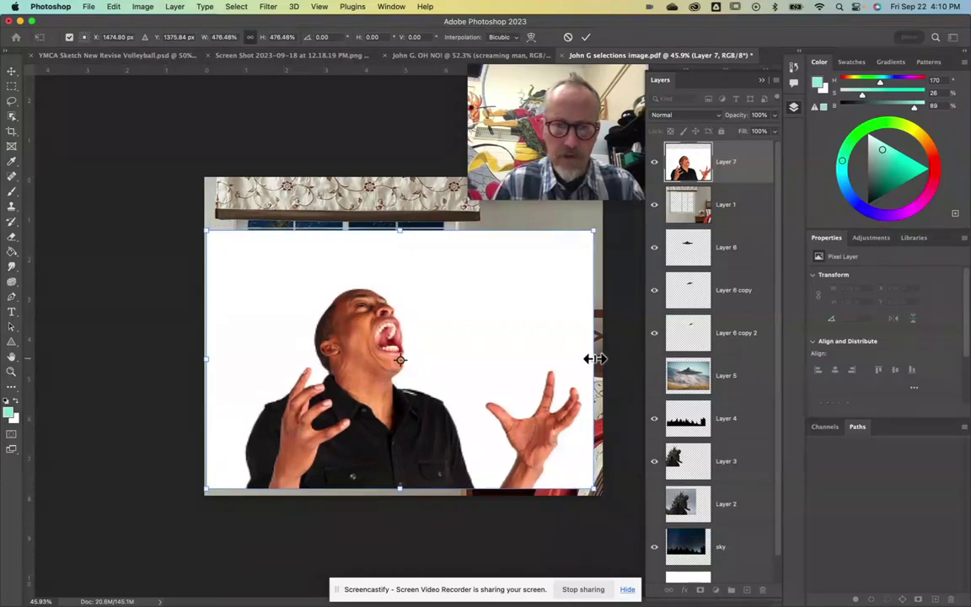
{"action": "key", "text": "Return"}
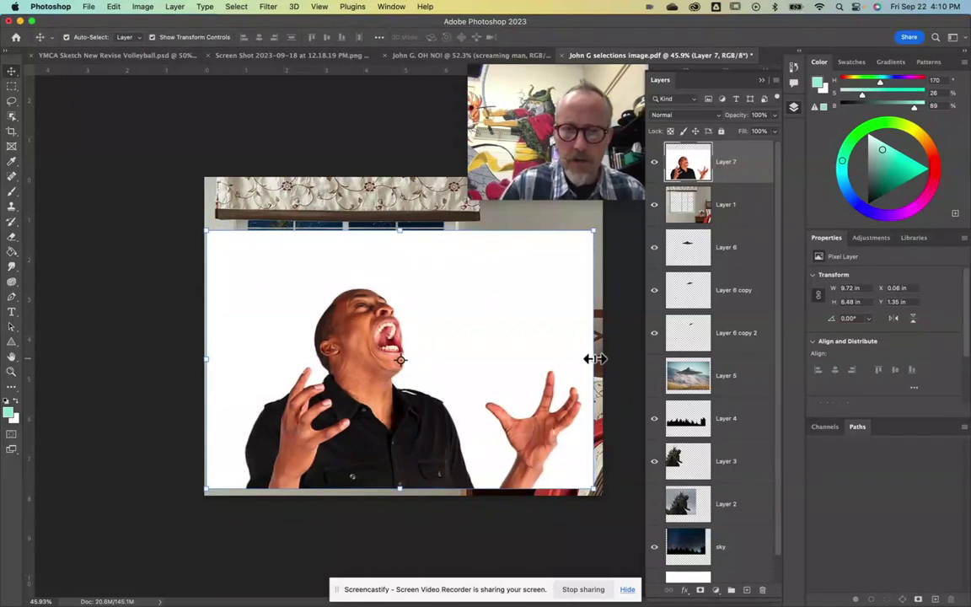
Select the white background around the man with the Magic Wand at tolerance 32, try deleting it and undo the deletion
{"action": "scroll", "coordinate": [448, 381], "scroll_direction": "up", "scroll_amount": 3}
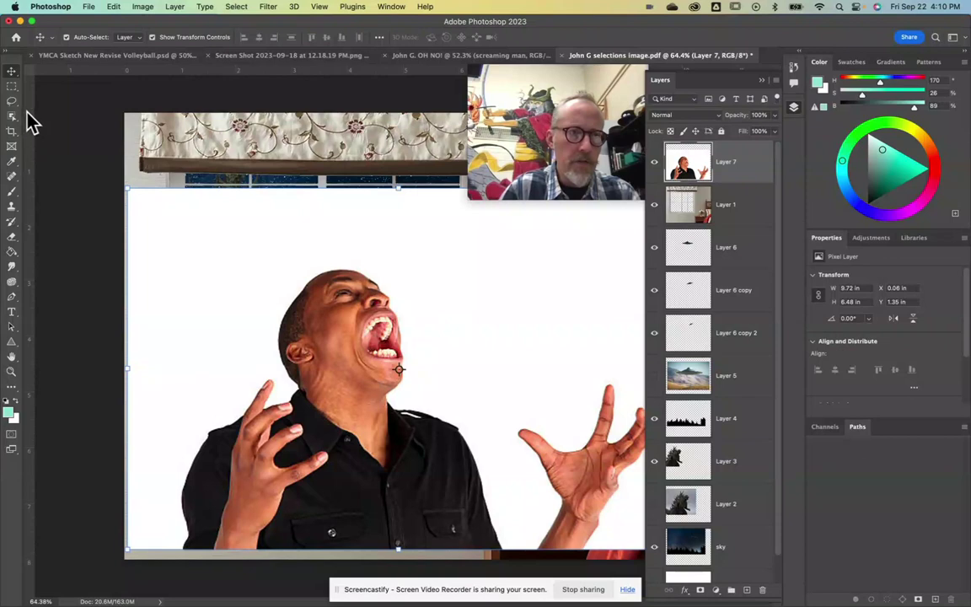
{"action": "left_click_drag", "start_coordinate": [12, 116], "coordinate": [62, 138]}
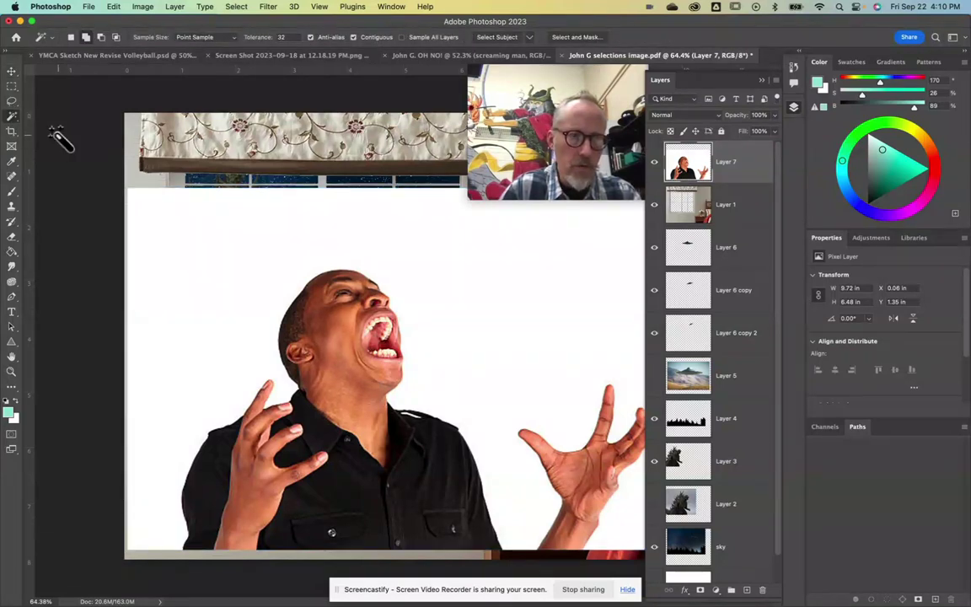
{"action": "left_click", "coordinate": [460, 314]}
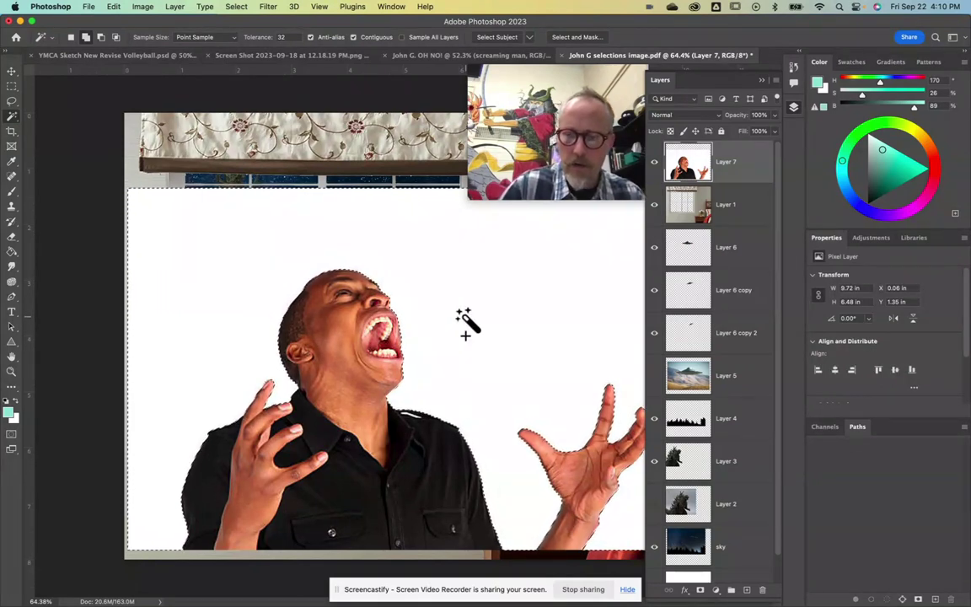
{"action": "key", "text": "Delete"}
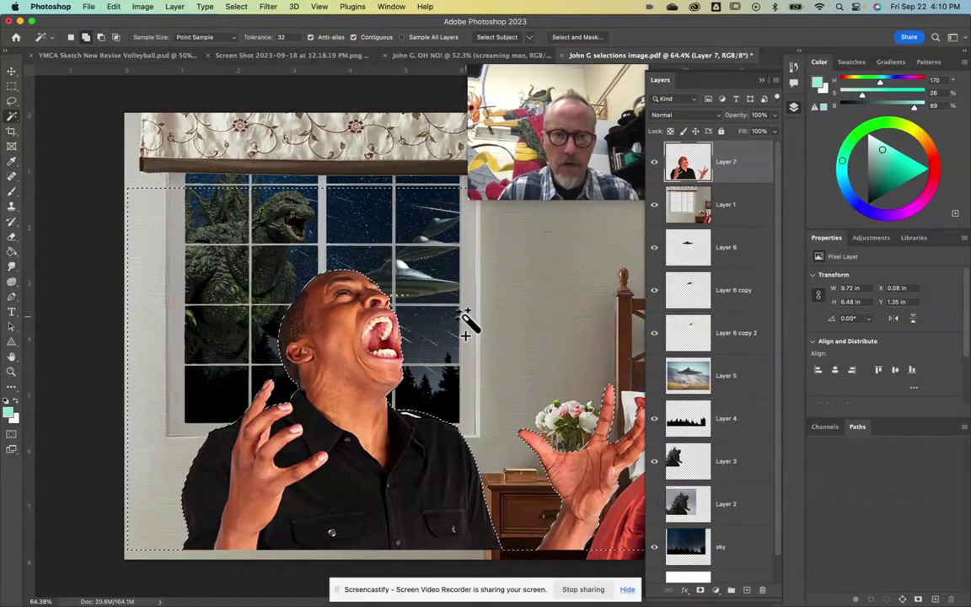
{"action": "key", "text": "super+z"}
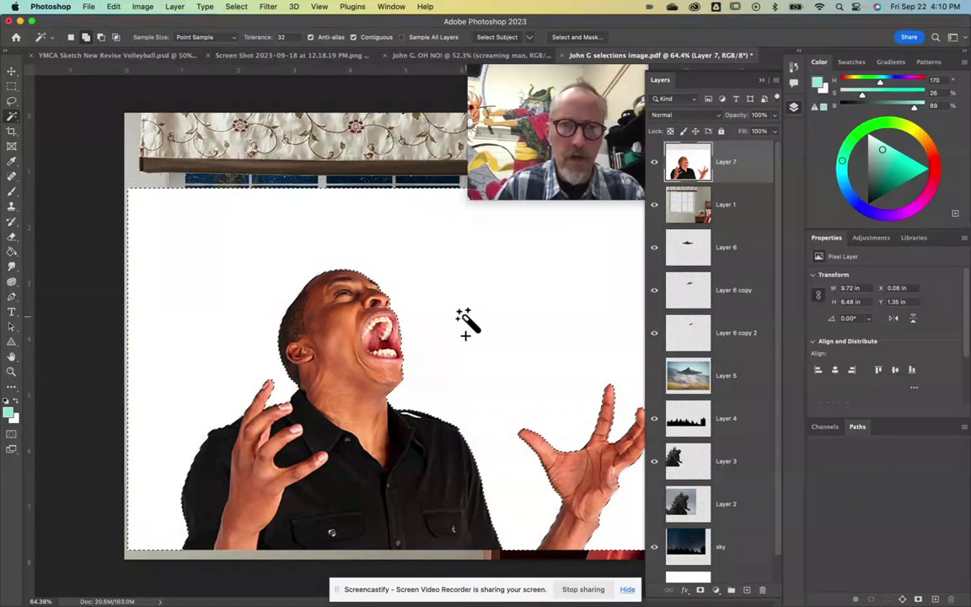
Copy the man alone onto a new layer using the inverted selection and hide the layer with the white background
{"action": "left_click", "coordinate": [236, 6]}
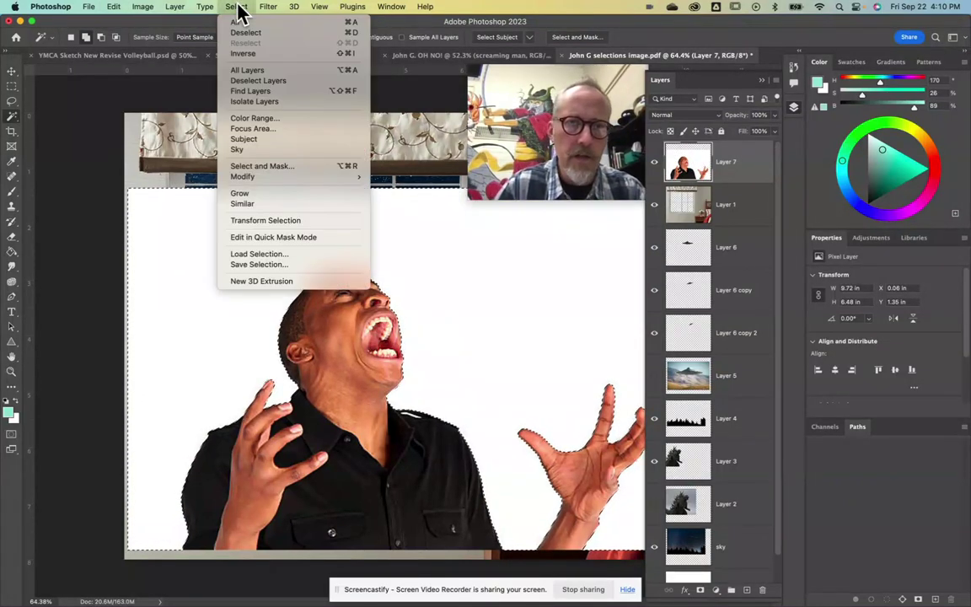
{"action": "left_click", "coordinate": [243, 54]}
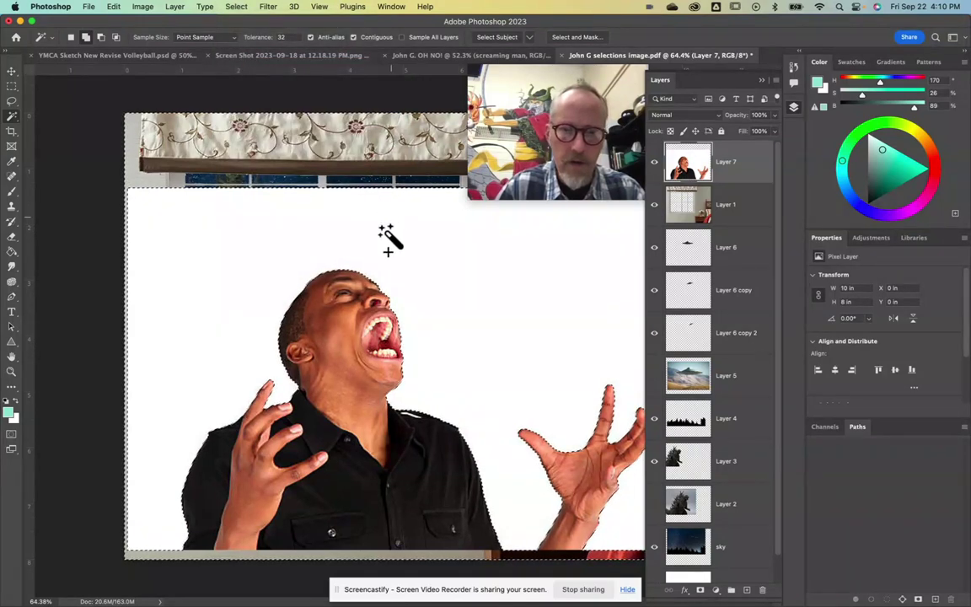
{"action": "key", "text": "super+c"}
{"action": "key", "text": "super+v"}
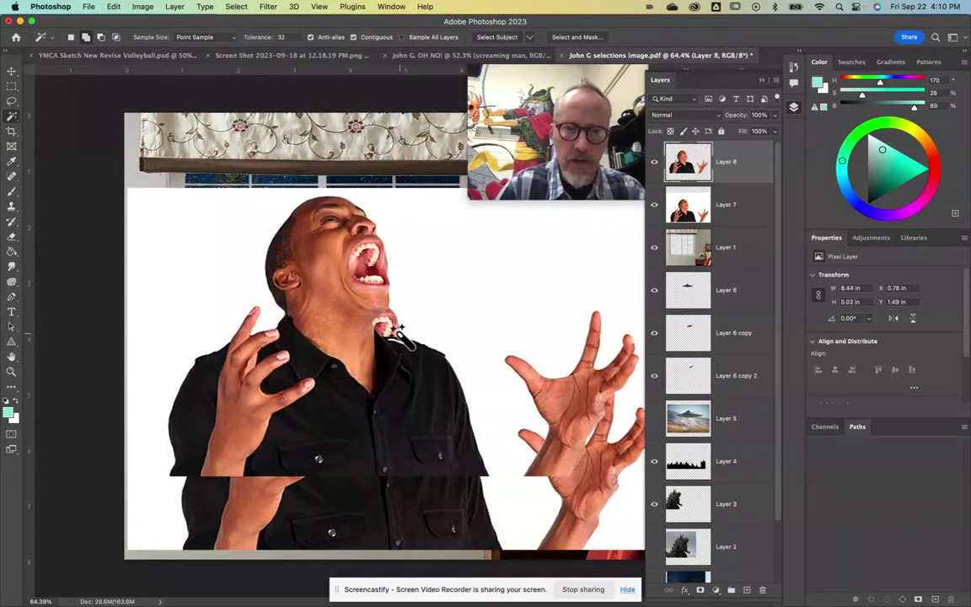
{"action": "left_click", "coordinate": [654, 206]}
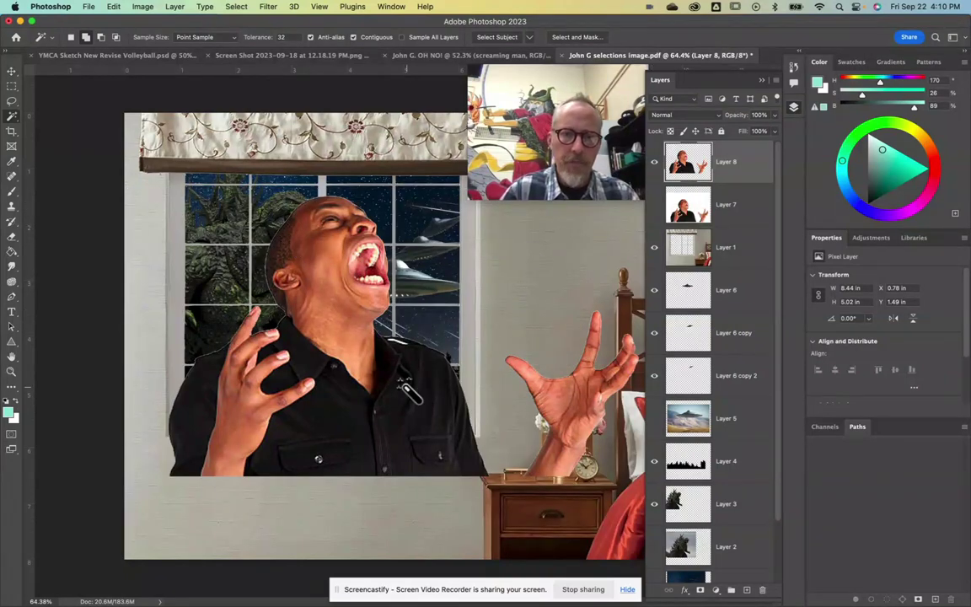
Move the cut-out man down to the canvas's lower edge and flip him horizontally to face the window
{"action": "left_click", "coordinate": [12, 71]}
{"action": "left_click_drag", "start_coordinate": [369, 367], "coordinate": [466, 440]}
{"action": "left_click_drag", "start_coordinate": [440, 394], "coordinate": [444, 402]}
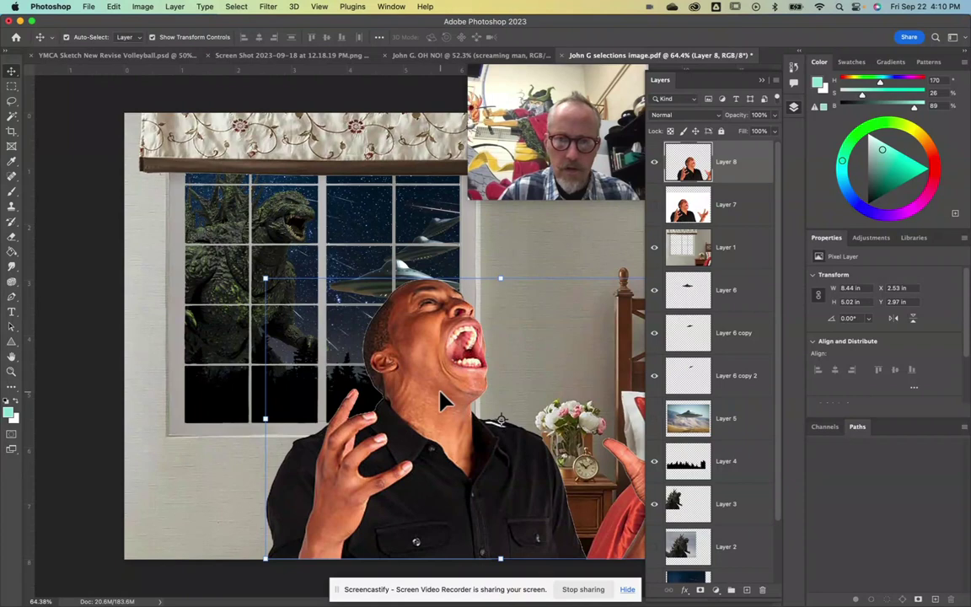
{"action": "left_click", "coordinate": [112, 6]}
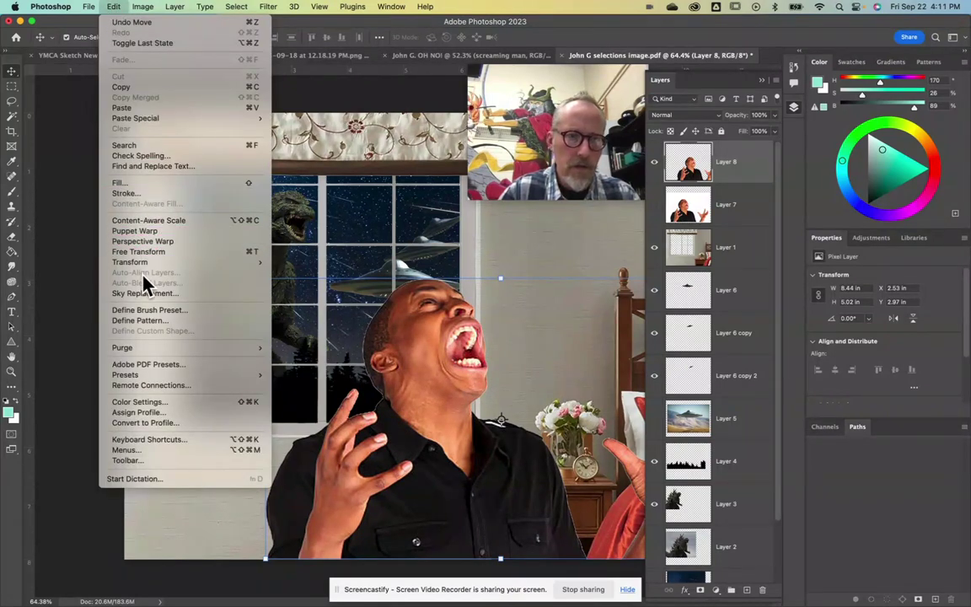
{"action": "mouse_move", "coordinate": [144, 265]}
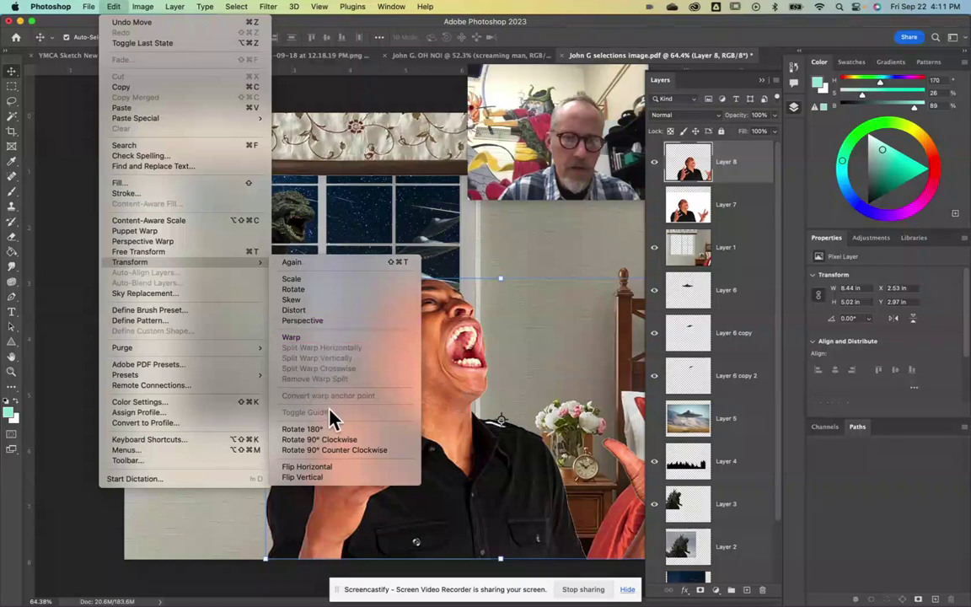
{"action": "left_click", "coordinate": [321, 466]}
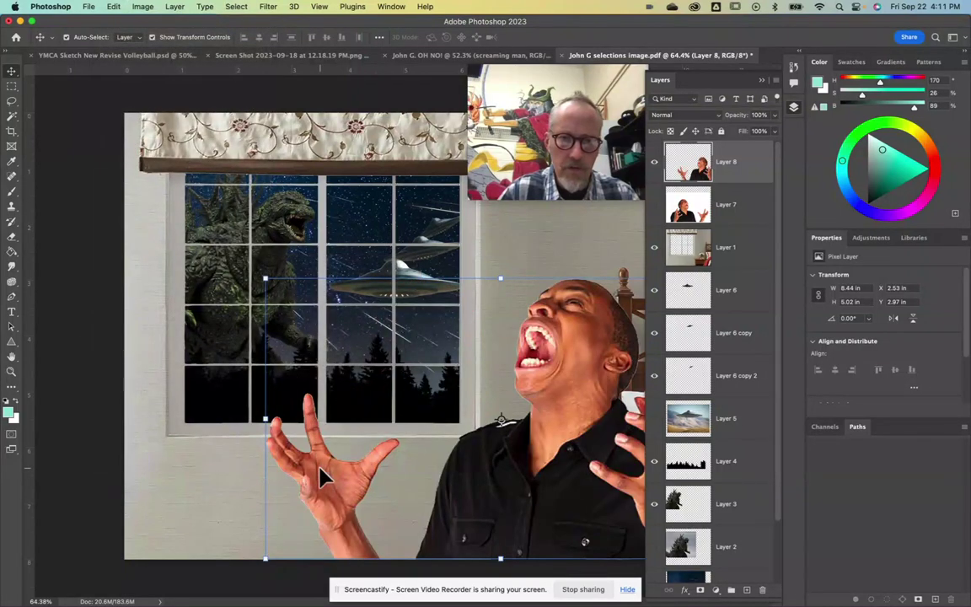
Scale the flipped man up to about 114%, keeping his lower edge at the bottom of the canvas, and apply the transform
{"action": "left_click", "coordinate": [264, 278]}
{"action": "left_click_drag", "start_coordinate": [264, 279], "coordinate": [196, 239]}
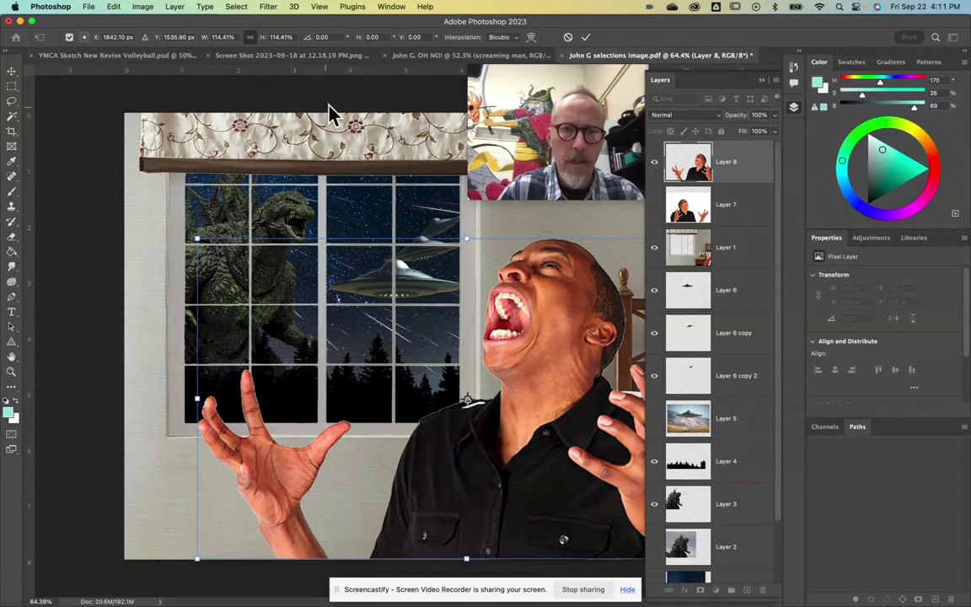
{"action": "key", "text": "super+0"}
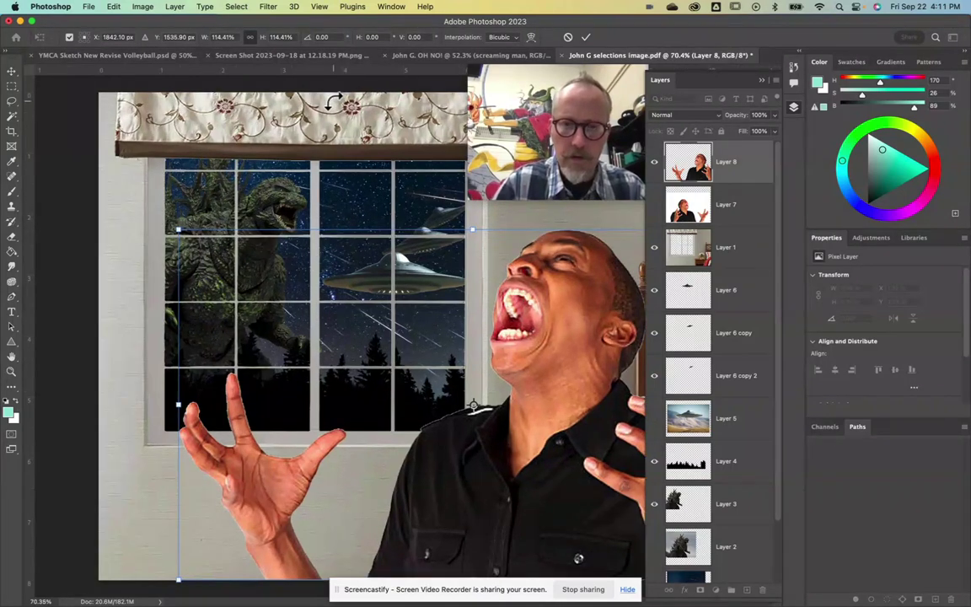
{"action": "left_click_drag", "start_coordinate": [573, 97], "coordinate": [852, 97]}
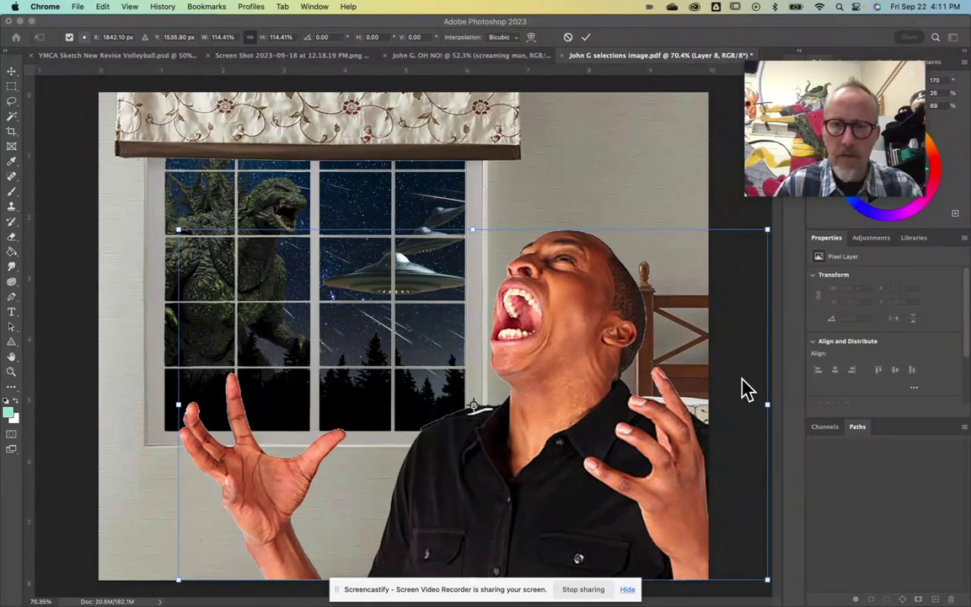
{"action": "left_click", "coordinate": [556, 131]}
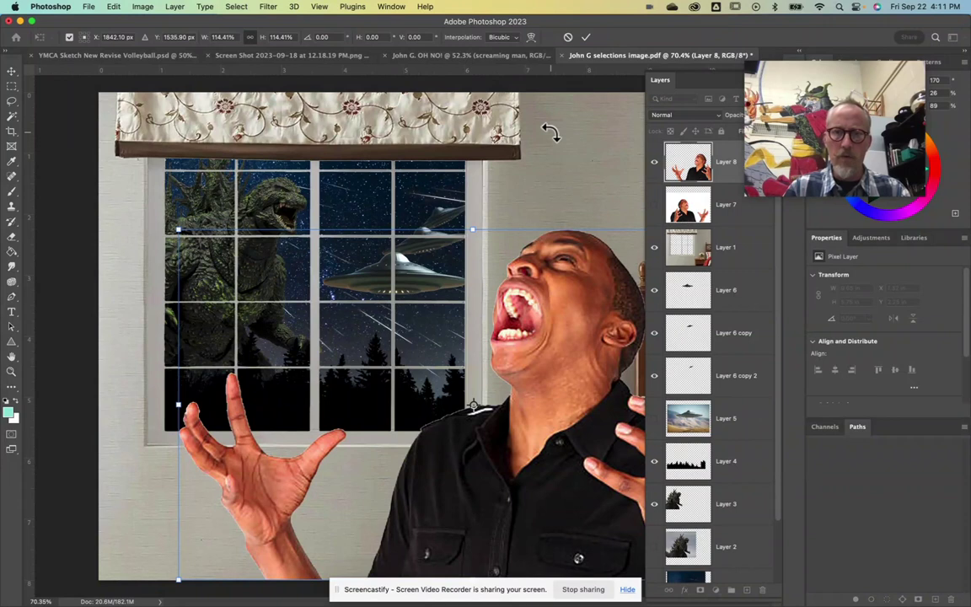
{"action": "left_click", "coordinate": [586, 37]}
Darken the bedroom wall and window layer with Brightness/Contrast, using brightness -59 and contrast 18
{"action": "left_click", "coordinate": [578, 128]}
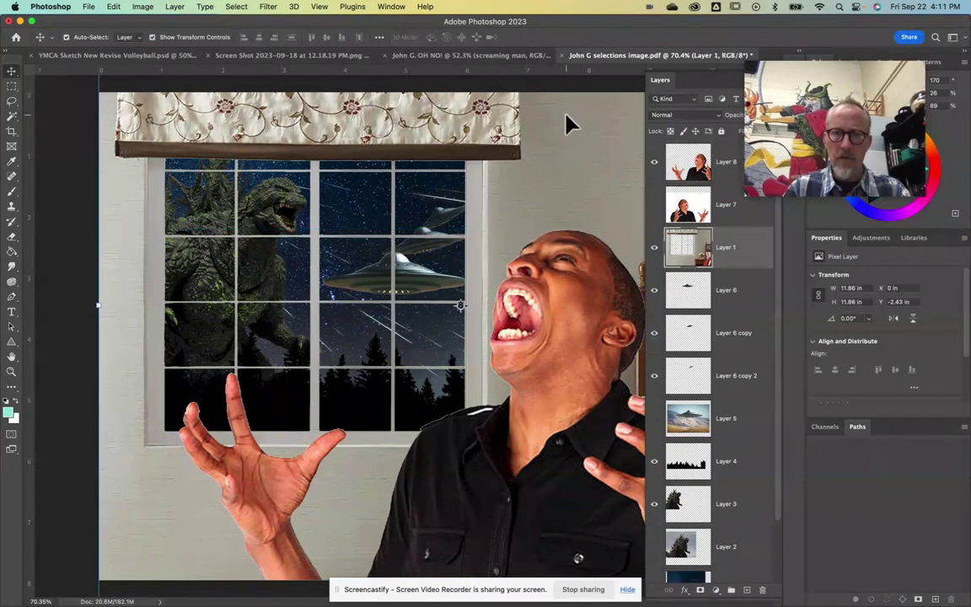
{"action": "left_click", "coordinate": [142, 7]}
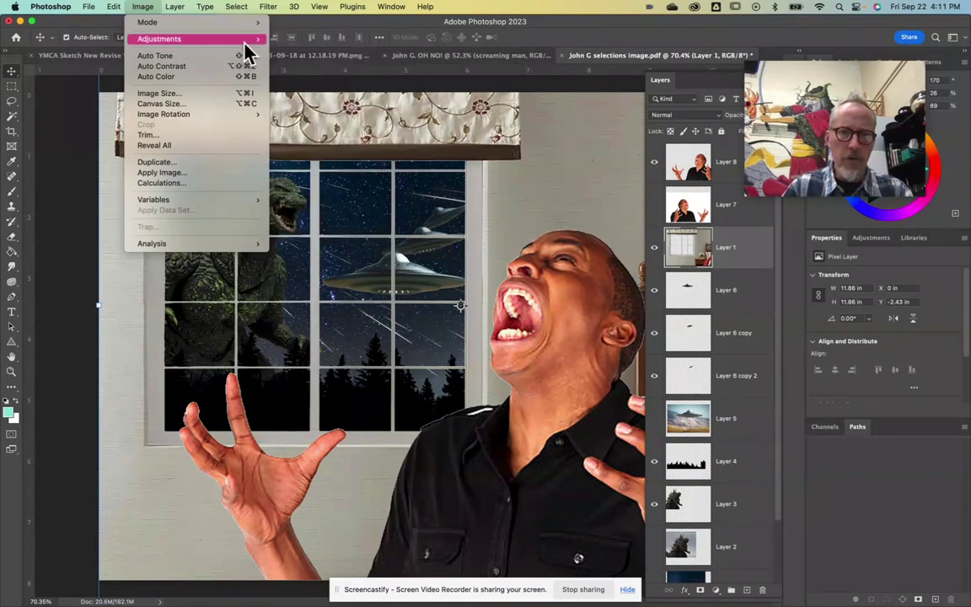
{"action": "mouse_move", "coordinate": [262, 40]}
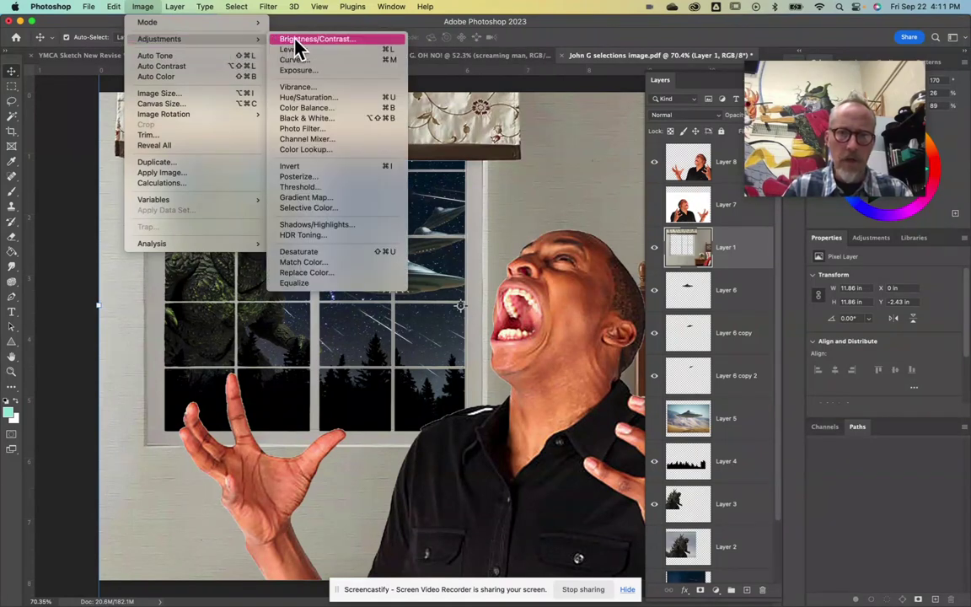
{"action": "left_click", "coordinate": [294, 42]}
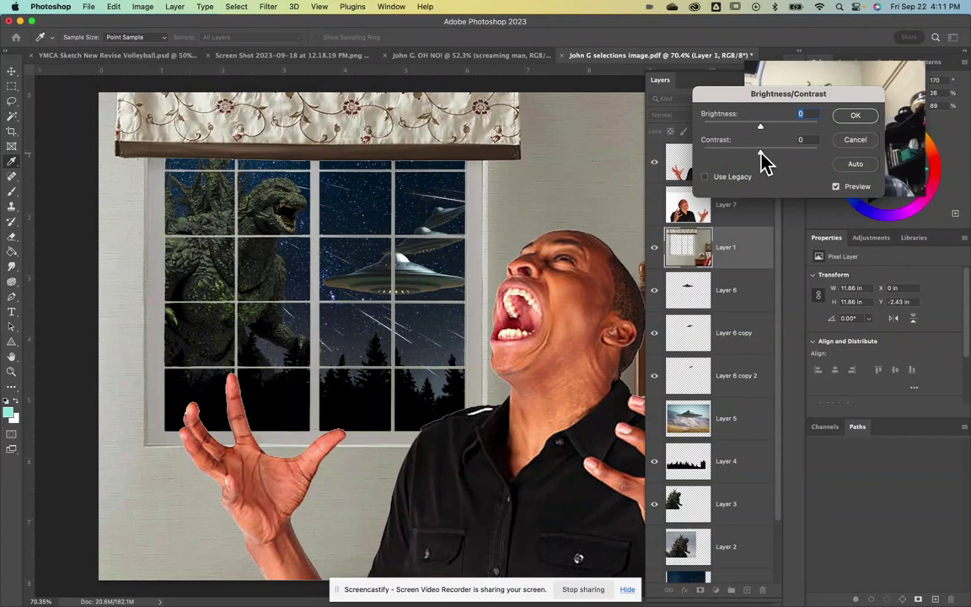
{"action": "left_click_drag", "start_coordinate": [761, 153], "coordinate": [740, 125]}
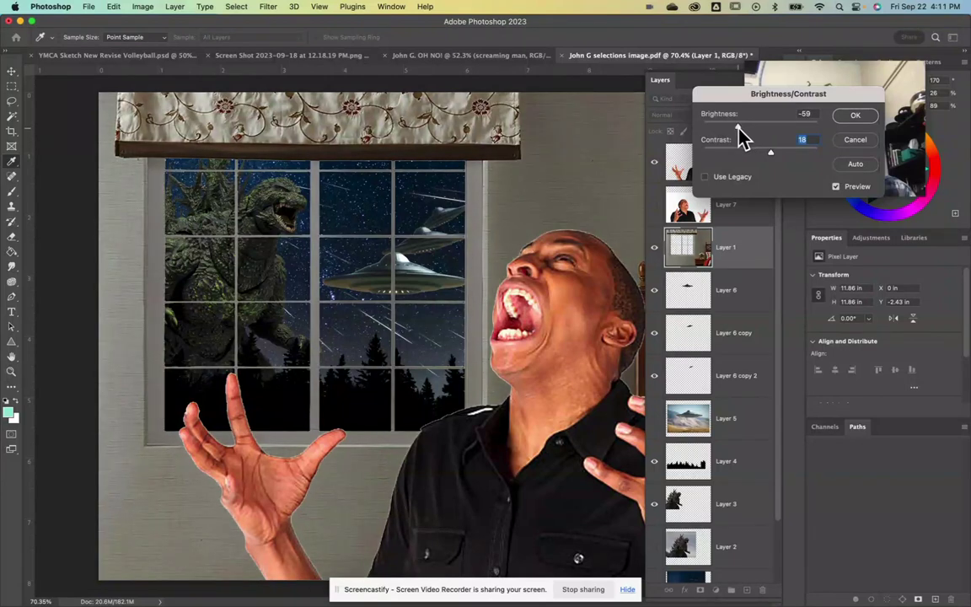
{"action": "left_click", "coordinate": [855, 118]}
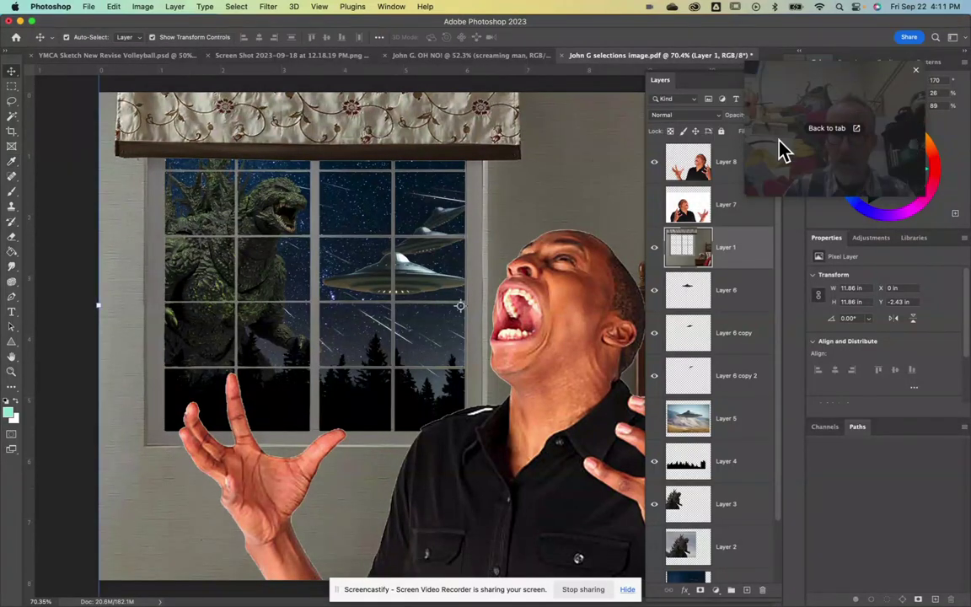
Lower the cut-out man's brightness to -26 with Brightness/Contrast and deselect all layers
{"action": "left_click", "coordinate": [691, 177]}
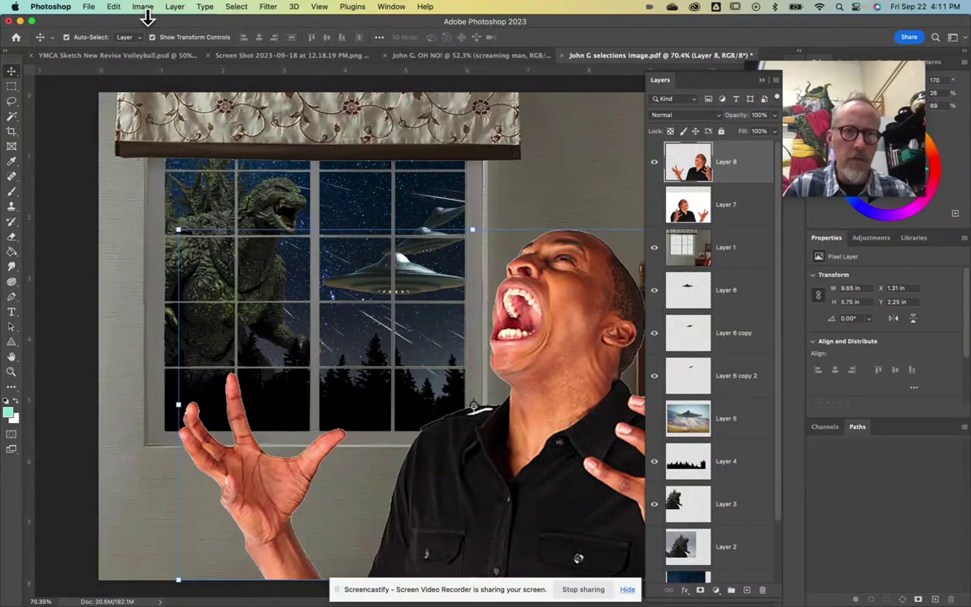
{"action": "left_click", "coordinate": [148, 11]}
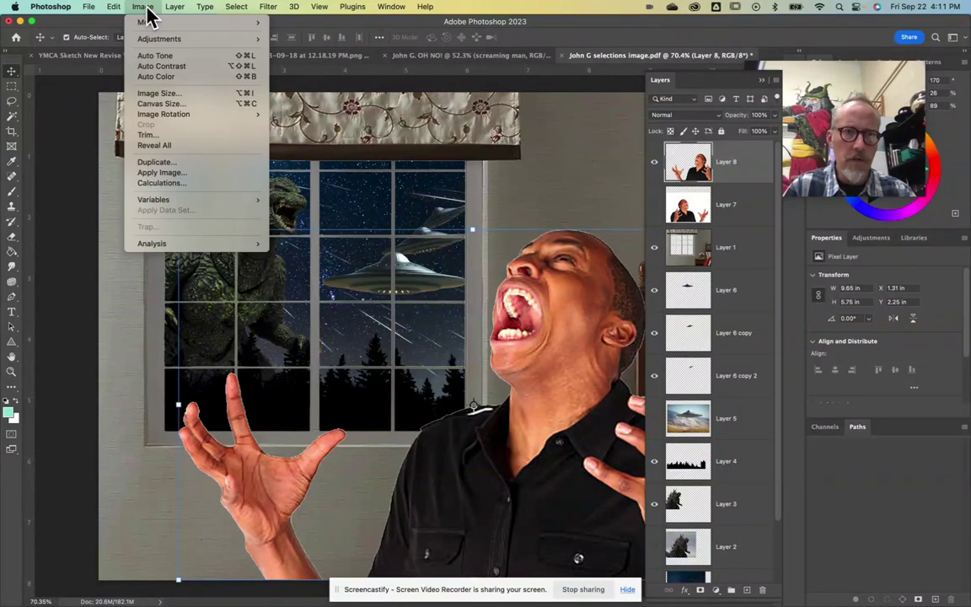
{"action": "mouse_move", "coordinate": [253, 38]}
{"action": "left_click", "coordinate": [295, 40]}
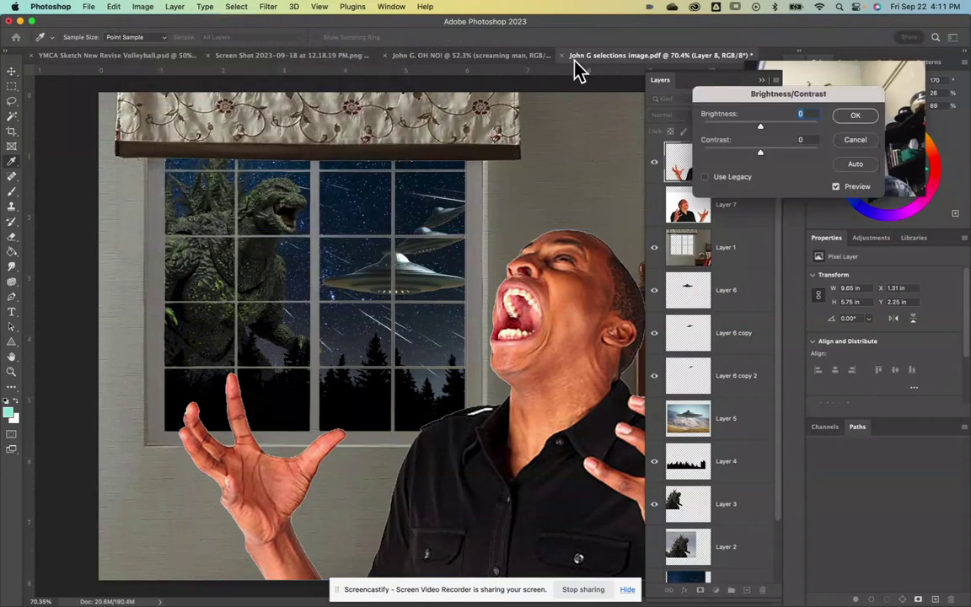
{"action": "left_click_drag", "start_coordinate": [744, 129], "coordinate": [752, 131]}
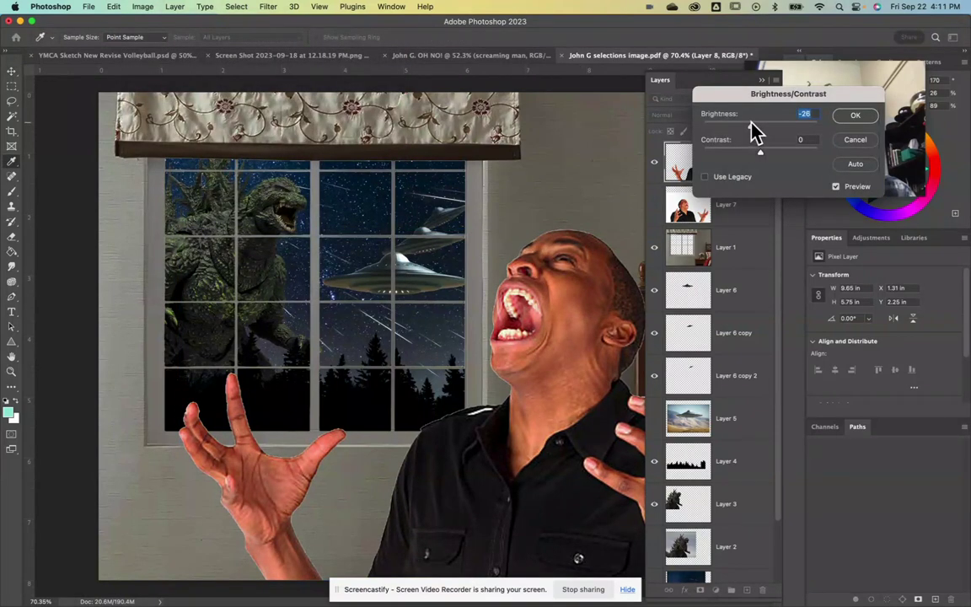
{"action": "left_click", "coordinate": [854, 117]}
{"action": "scroll", "coordinate": [579, 284], "scroll_direction": "down", "scroll_amount": 5}
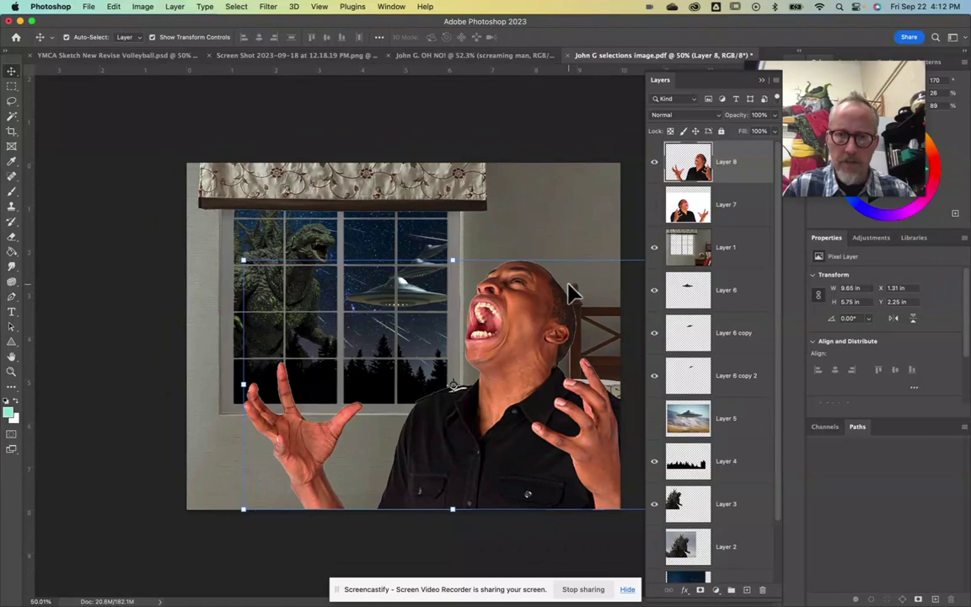
{"action": "left_click", "coordinate": [494, 118]}
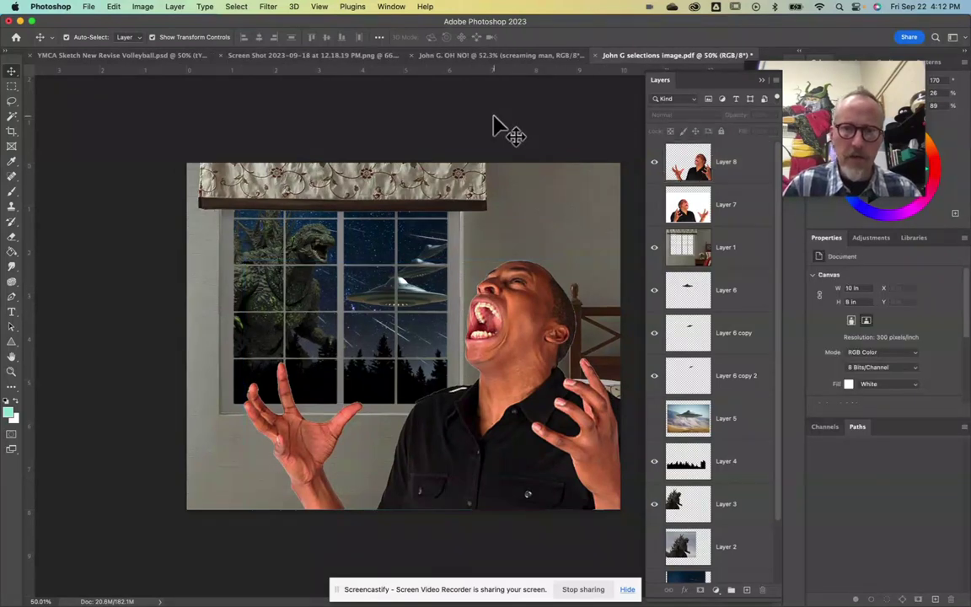